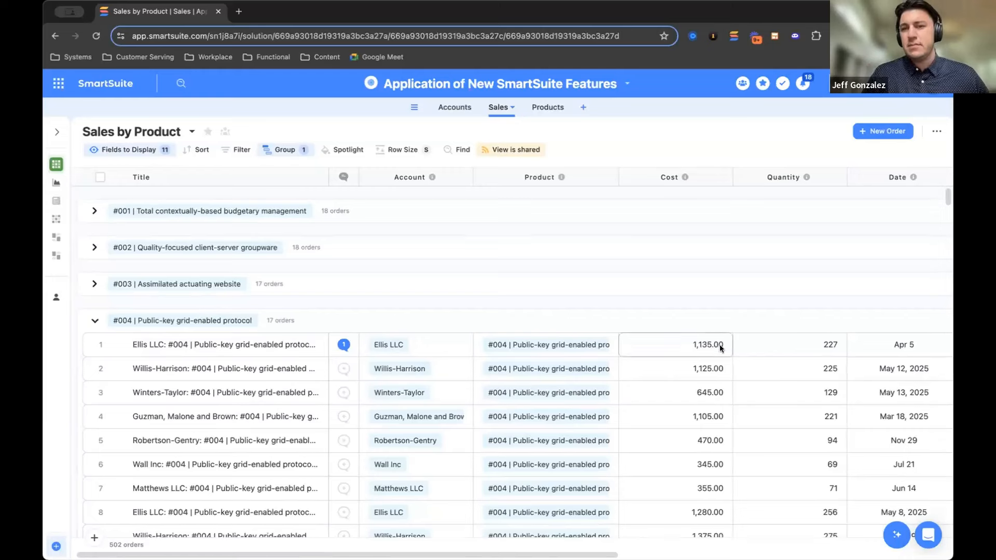
Review the formula behind the Cost field in the Sales by Product grid, leaving it unmodified
scroll(721, 348, right, 5)
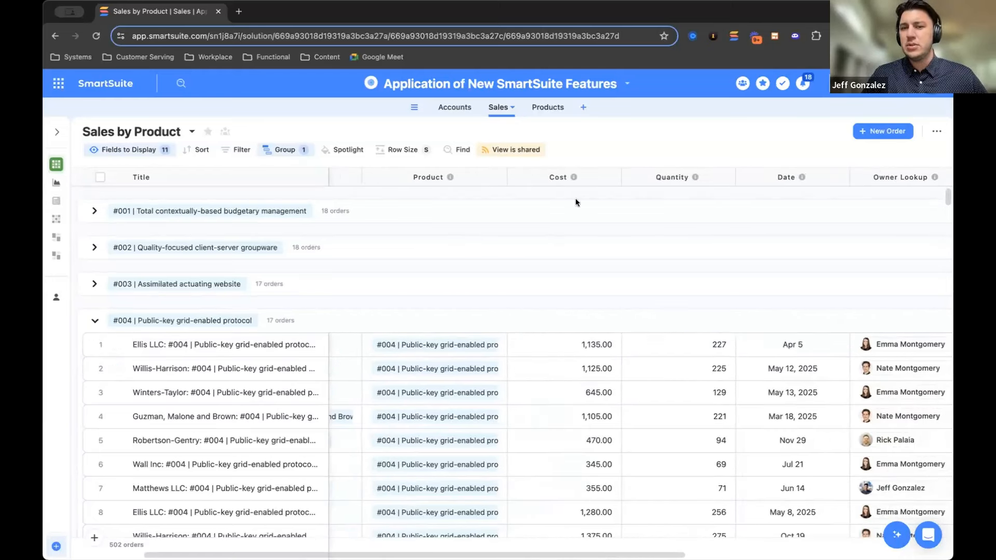
double_click(554, 178)
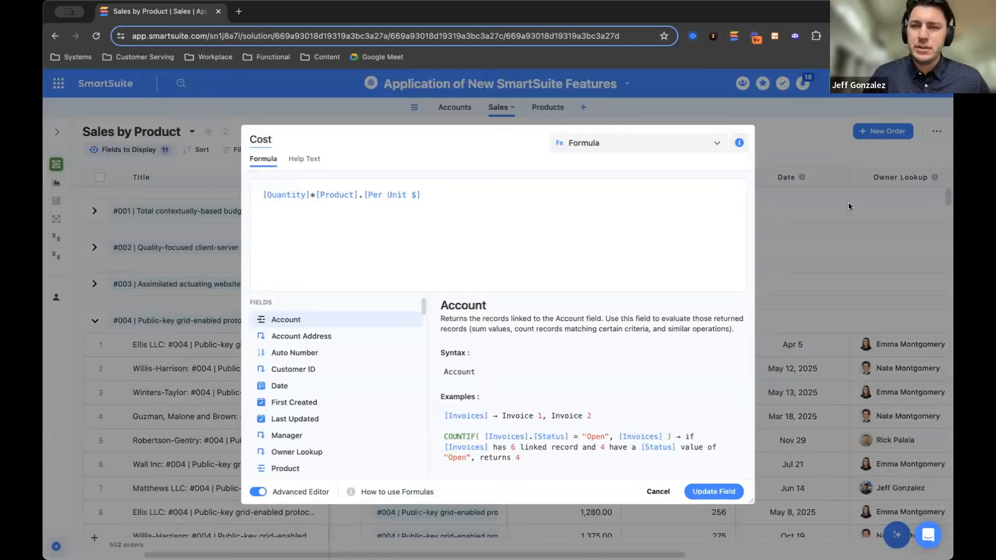
click(801, 139)
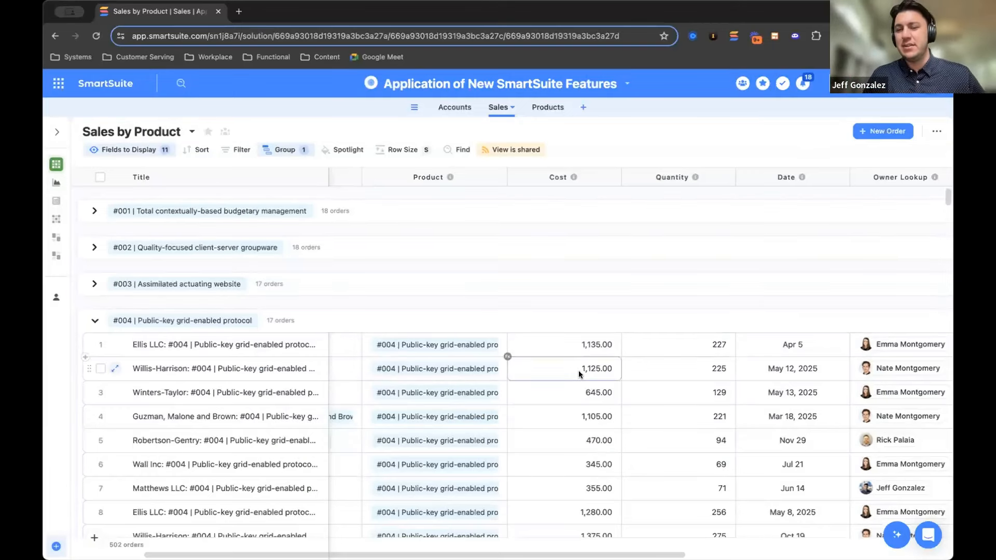
scroll(578, 370, down, 1)
scroll(578, 371, down, 1)
click(798, 343)
scroll(799, 345, up, 1)
scroll(798, 345, right, 3)
scroll(798, 345, left, 5)
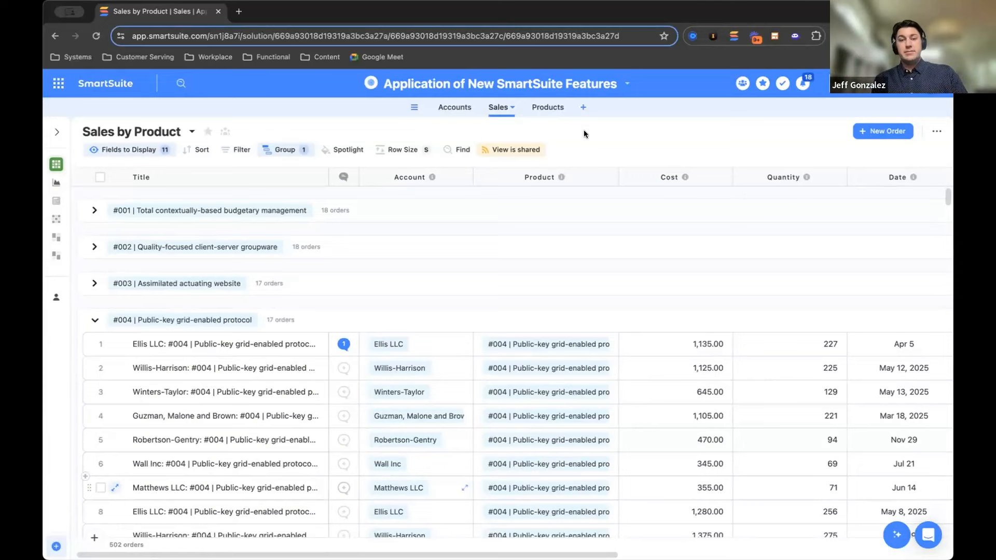
Browse the full catalogue of available field types for a new field in the Sales table, without adding one
scroll(777, 346, right, 10)
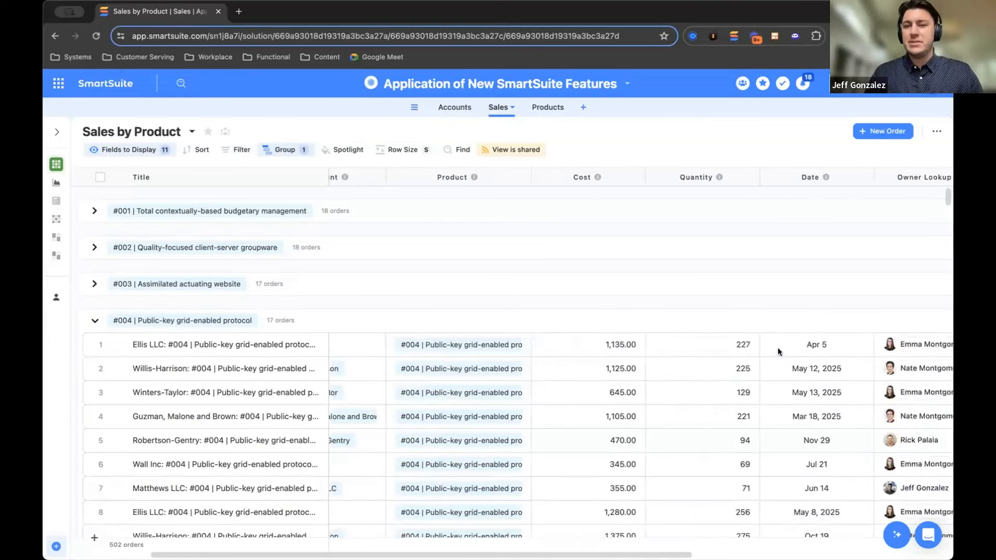
click(887, 177)
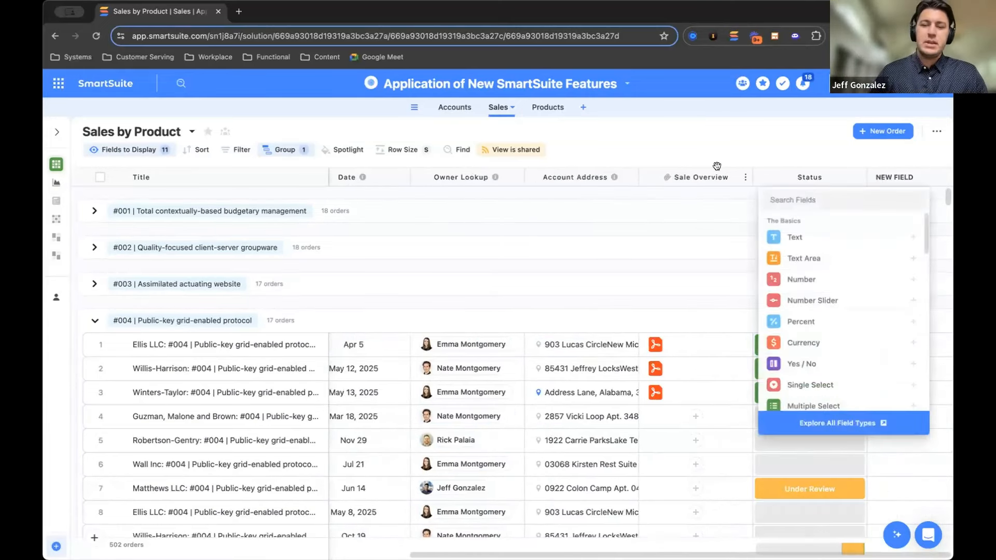
click(787, 416)
scroll(609, 367, down, 1)
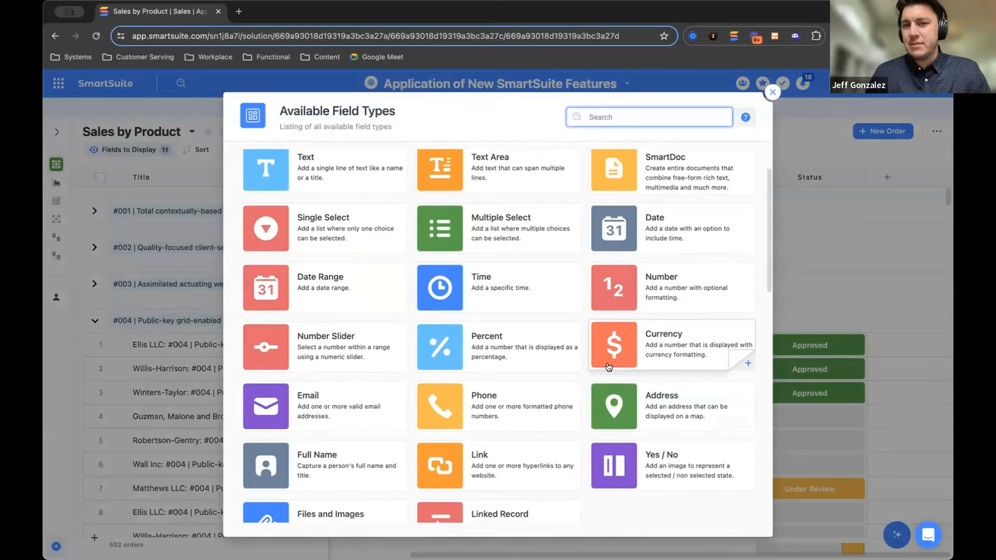
click(772, 93)
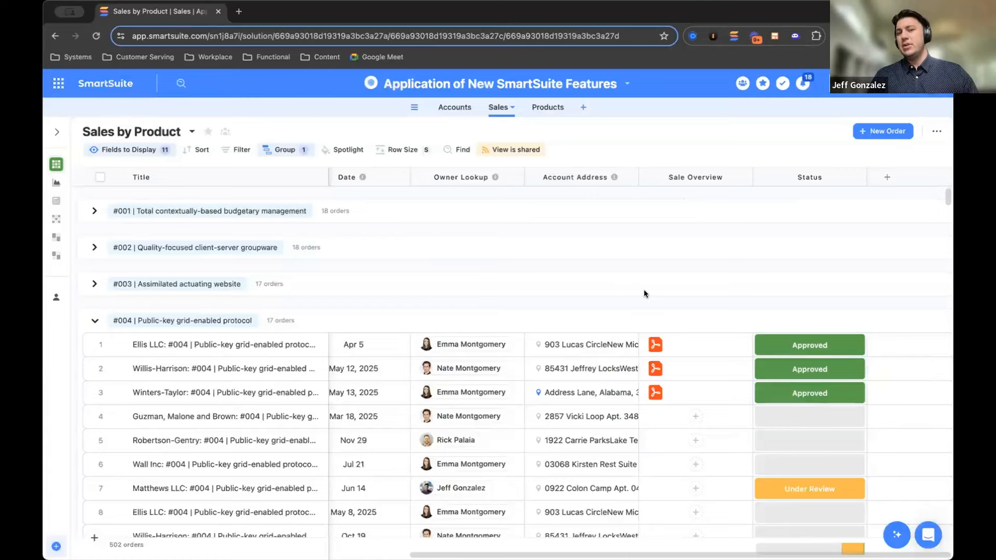
Examine the Account field's linked-record settings, including its linked table, and close them without changes
scroll(644, 294, left, 10)
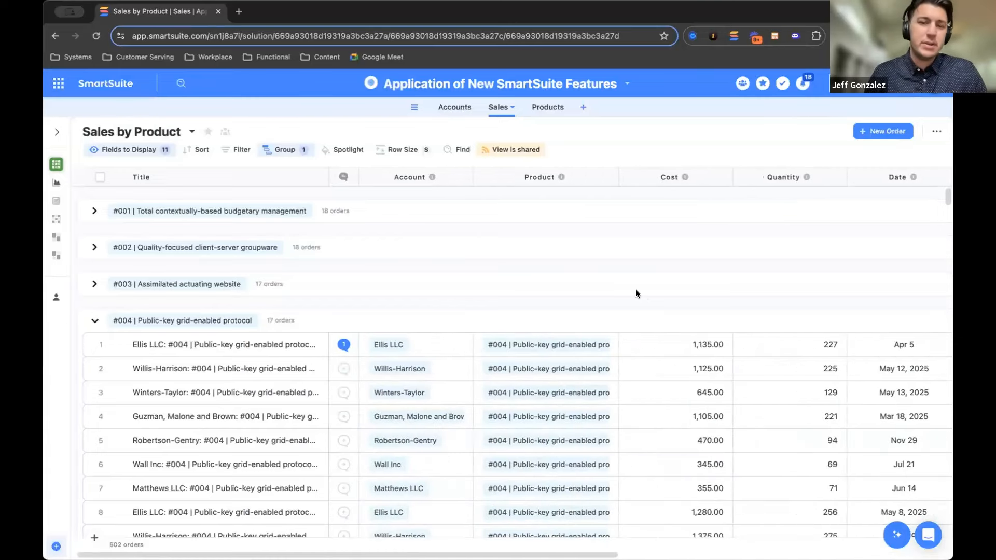
click(406, 177)
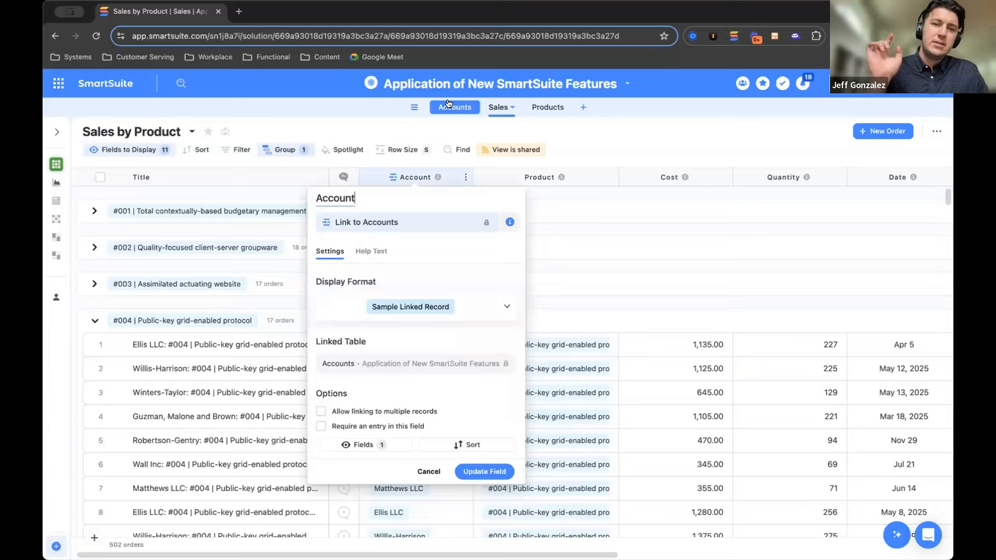
mouse_move(404, 367)
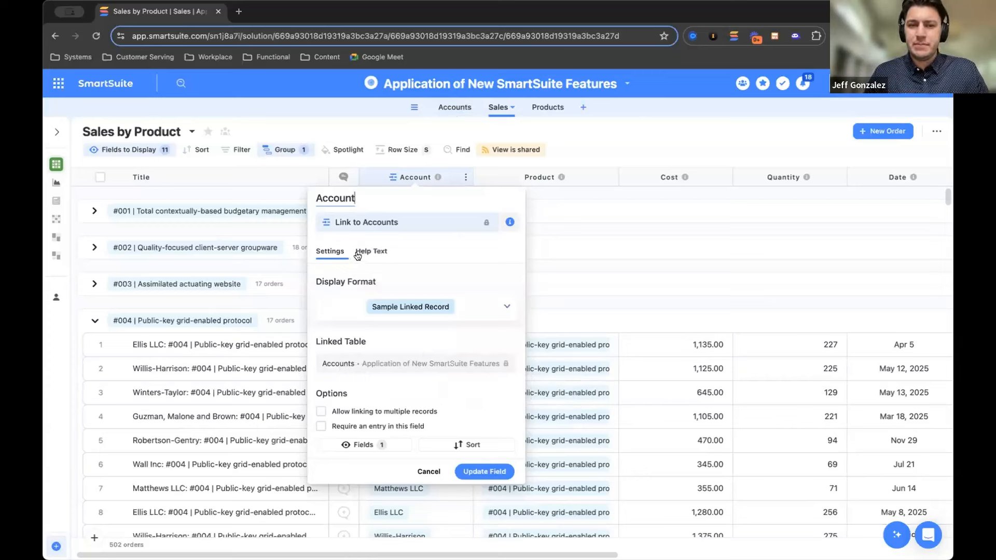
mouse_move(338, 364)
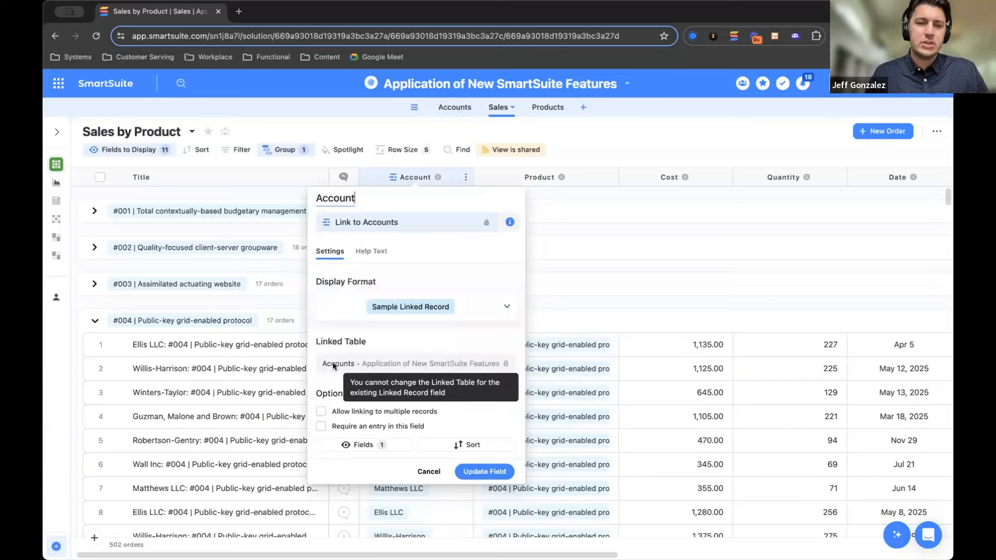
click(618, 147)
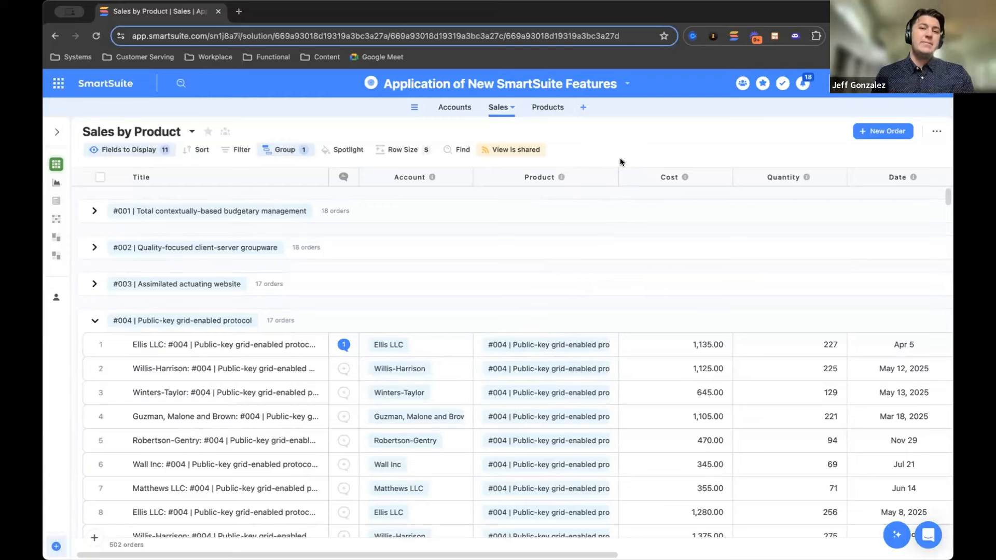
Open the Submit a Sale Comment Dashboard view of the Sales table and look over its widgets
mouse_move(60, 241)
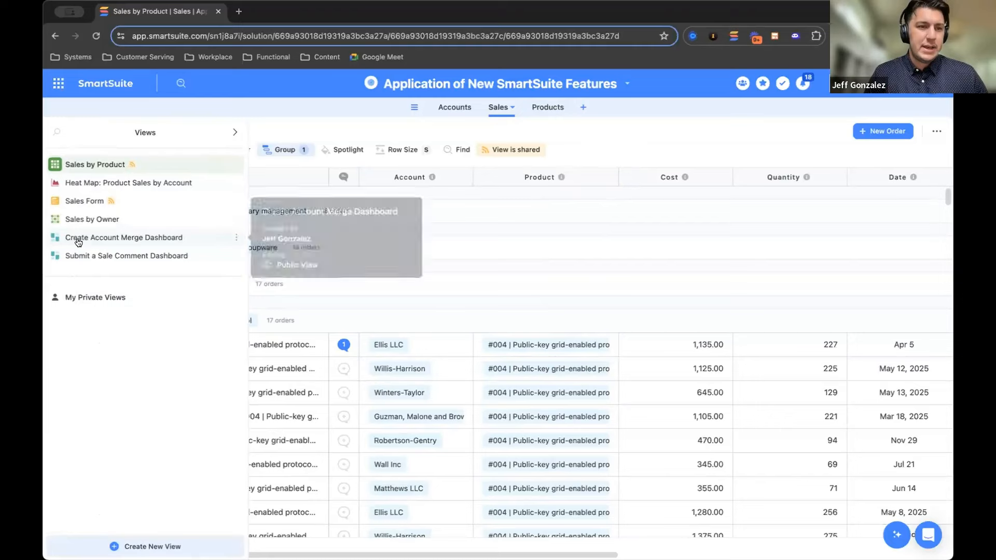
click(82, 255)
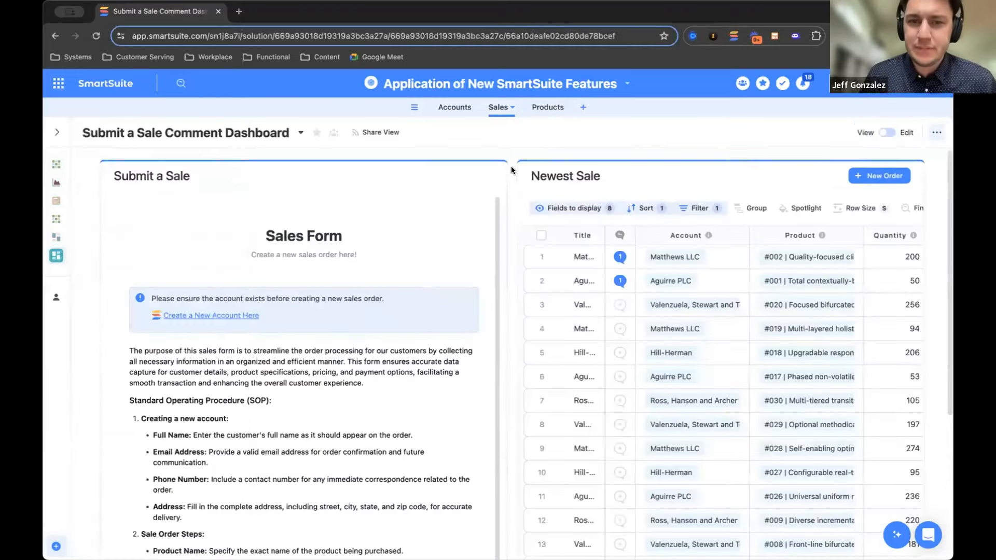
scroll(512, 169, down, 1)
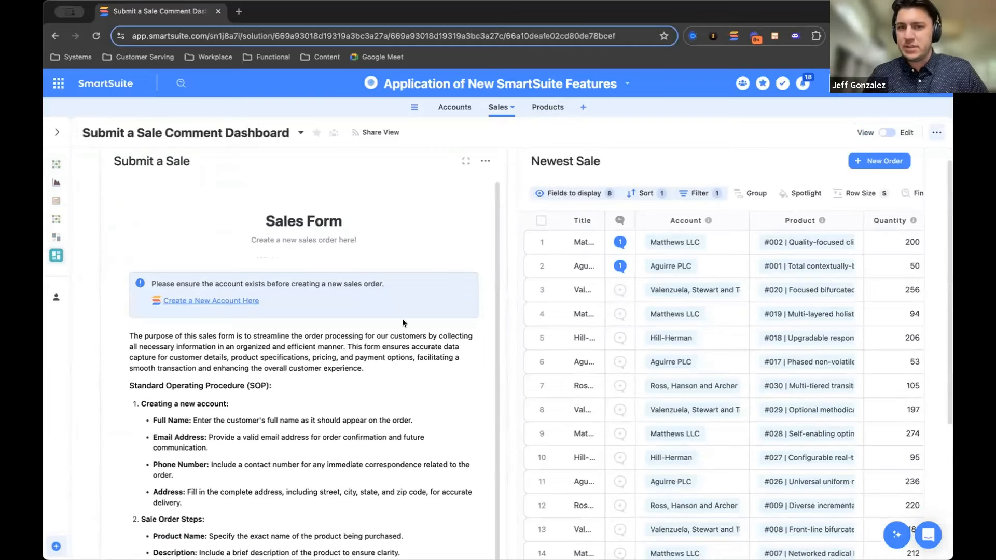
scroll(511, 286, up, 1)
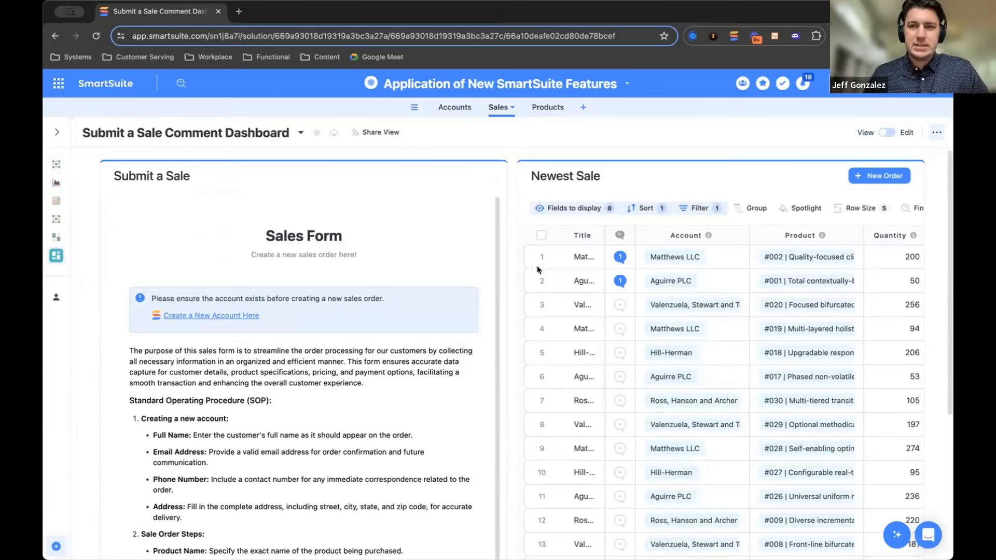
Switch the dashboard to edit mode and browse the SmartSuite Views category of the widget library without adding a widget
click(886, 132)
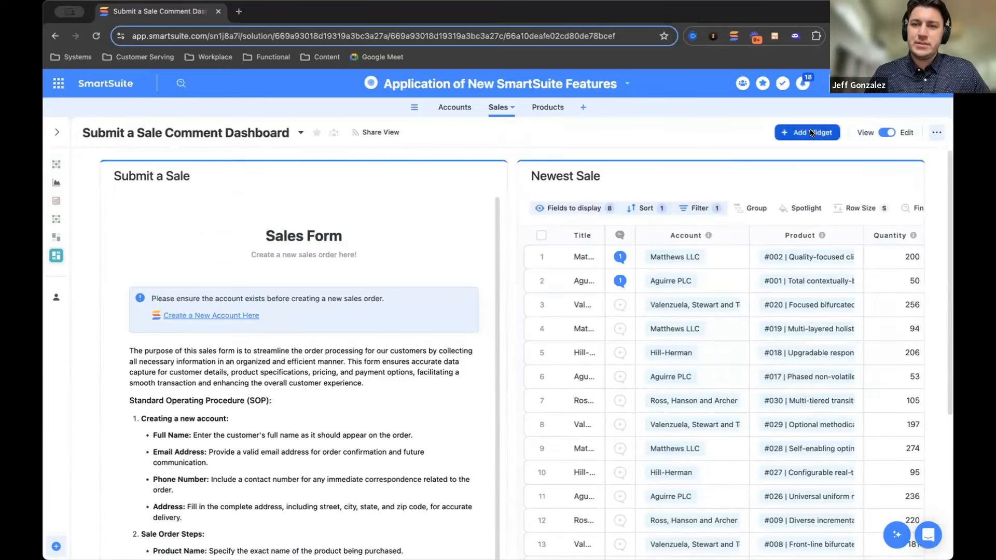
click(810, 132)
click(169, 359)
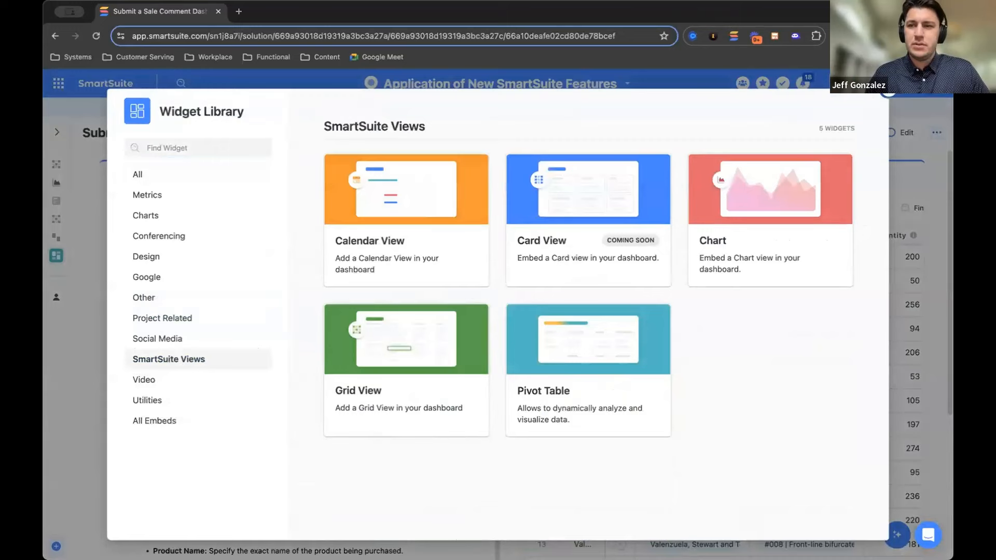
click(888, 90)
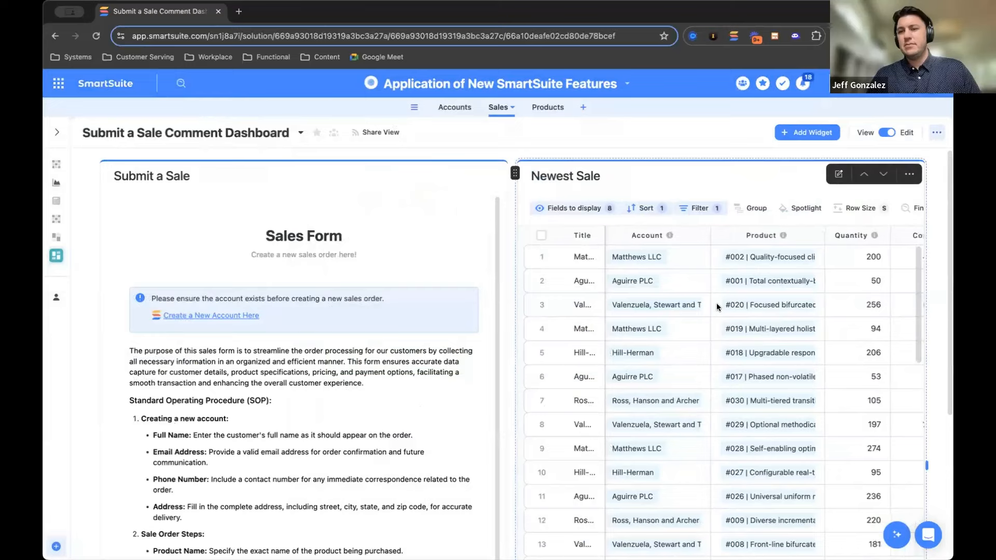
In the Submit a Sale form, choose Hill-Herman as the account and #003 | Assimilated actuating website as the product
scroll(455, 306, down, 1)
scroll(455, 306, down, 4)
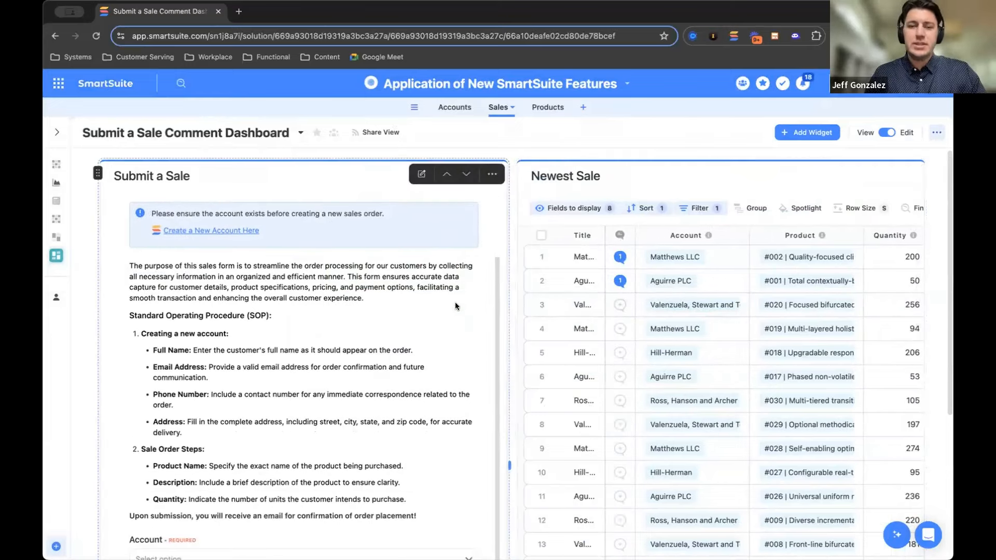
scroll(455, 306, down, 1)
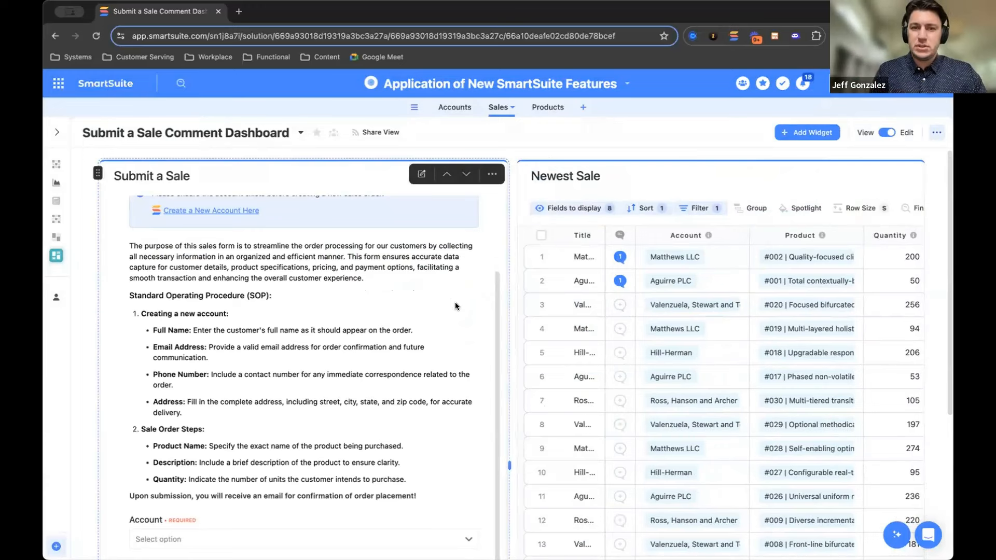
scroll(455, 303, down, 2)
scroll(455, 302, down, 3)
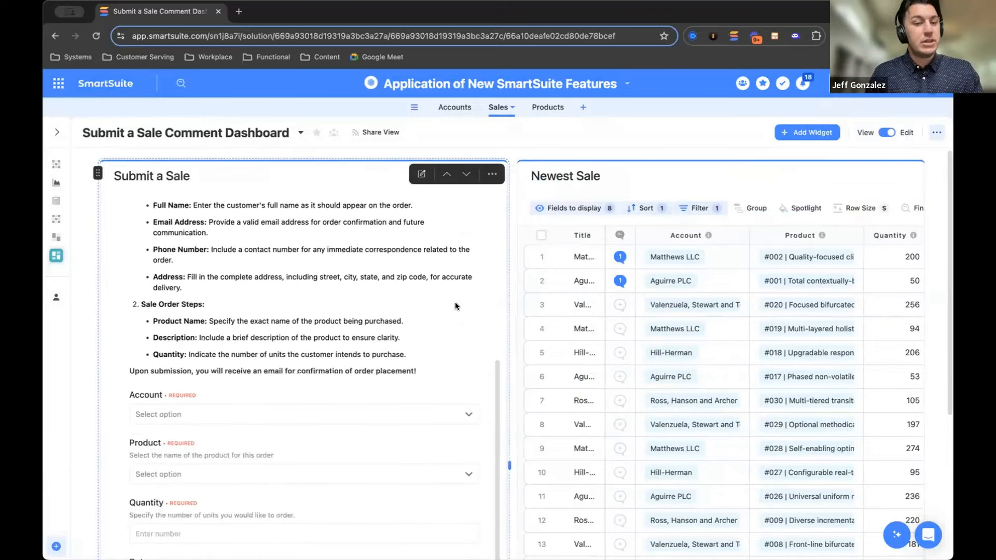
scroll(512, 325, down, 3)
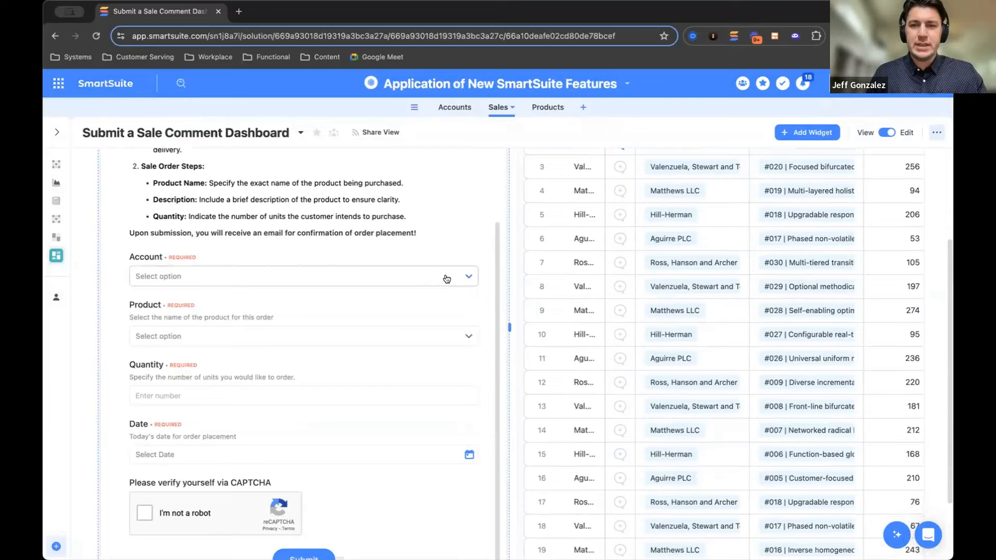
click(417, 276)
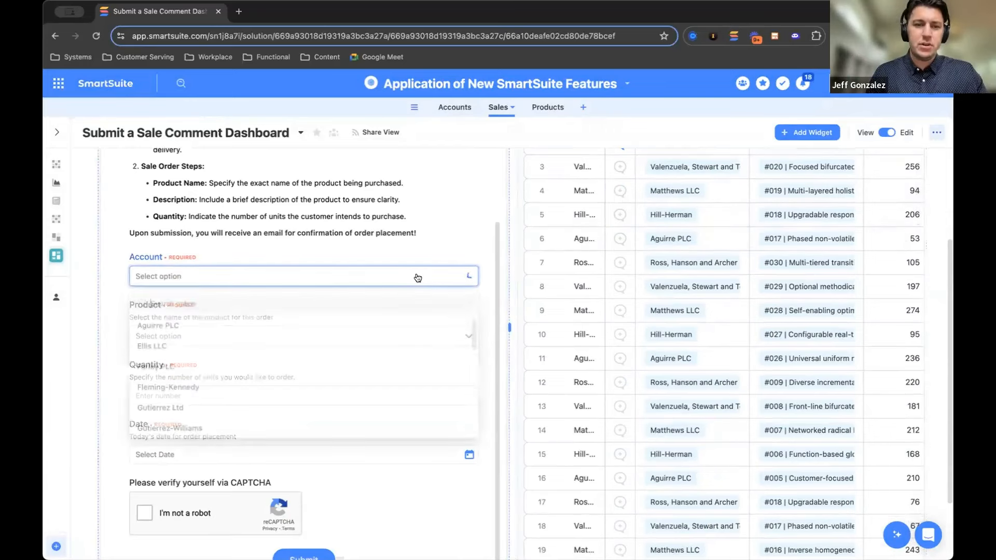
text(hill)
click(297, 323)
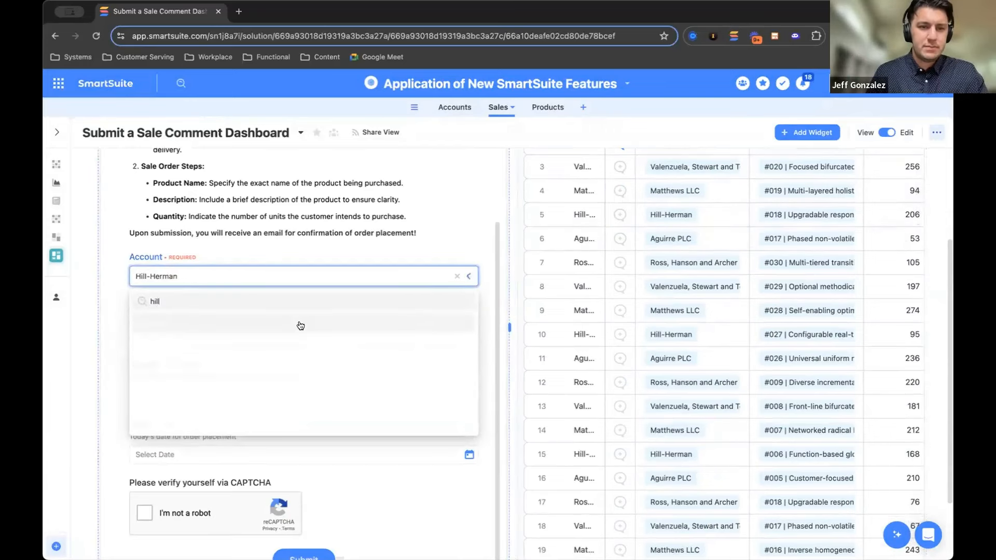
click(279, 337)
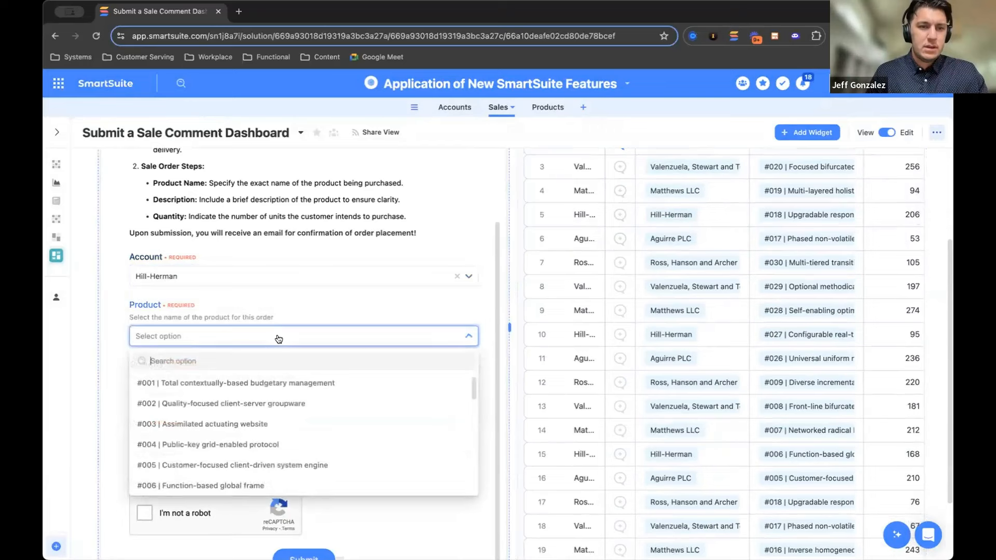
click(236, 428)
Set the sale's quantity to 250 and its date to July 26, 2024
click(237, 397)
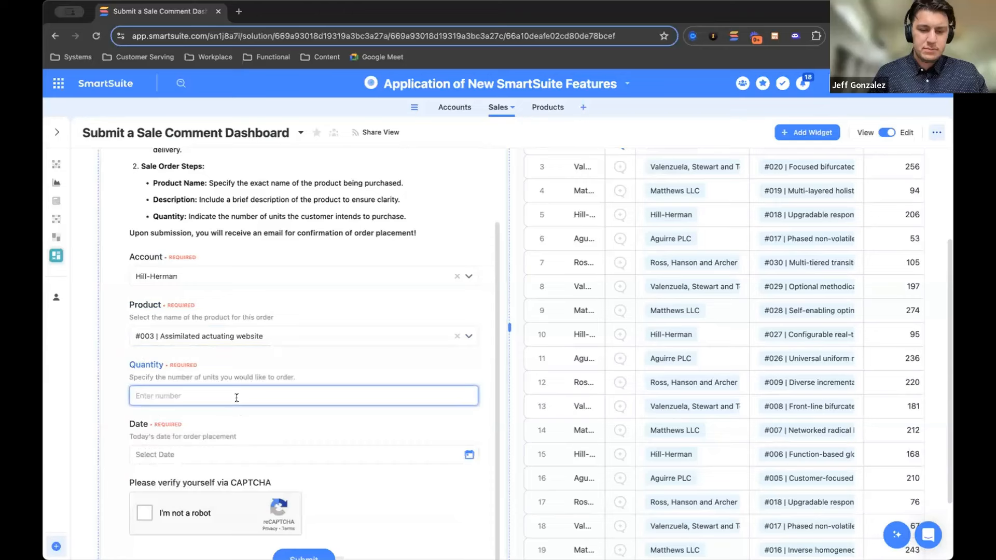
text(250)
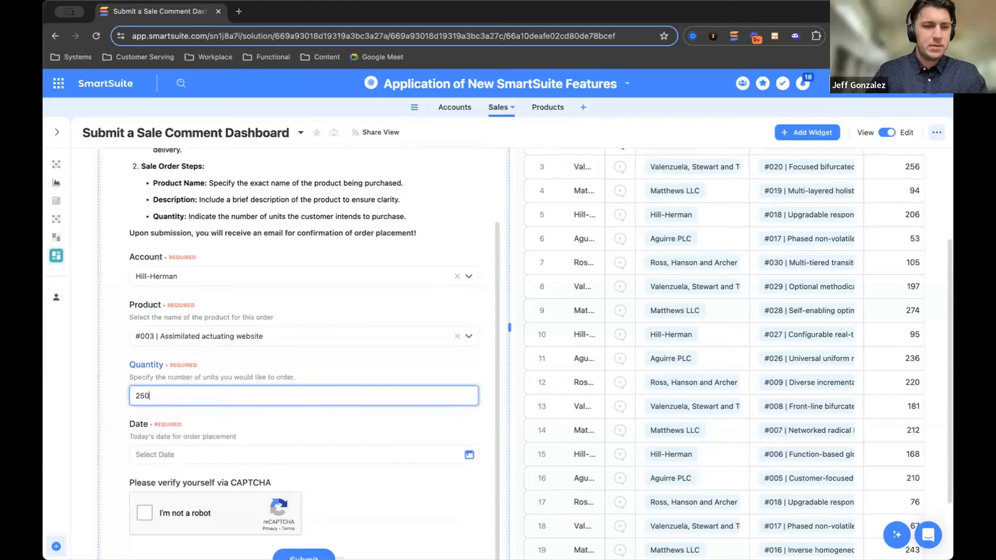
click(117, 418)
click(181, 454)
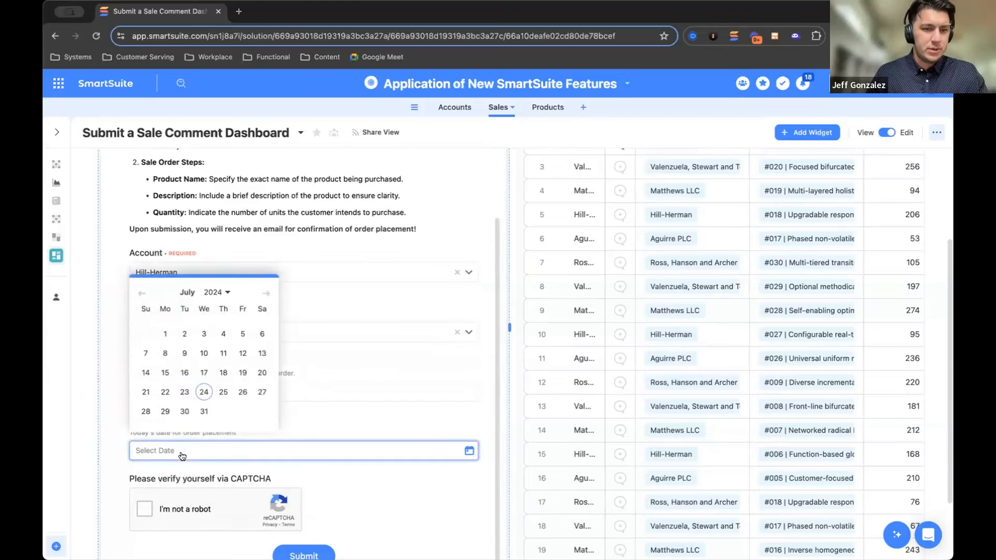
click(242, 392)
click(120, 405)
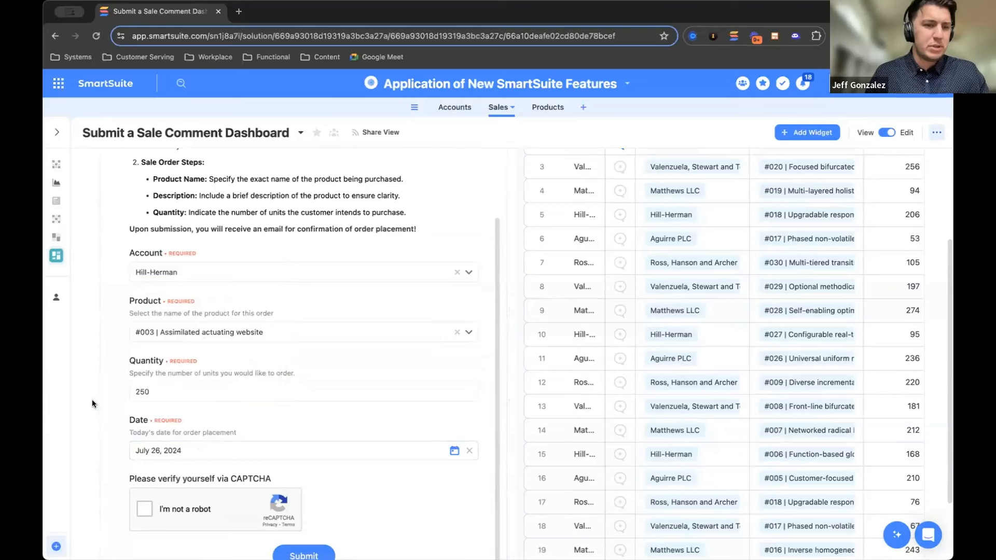
Complete the CAPTCHA verification and submit the sales form
scroll(117, 404, down, 1)
scroll(118, 408, down, 1)
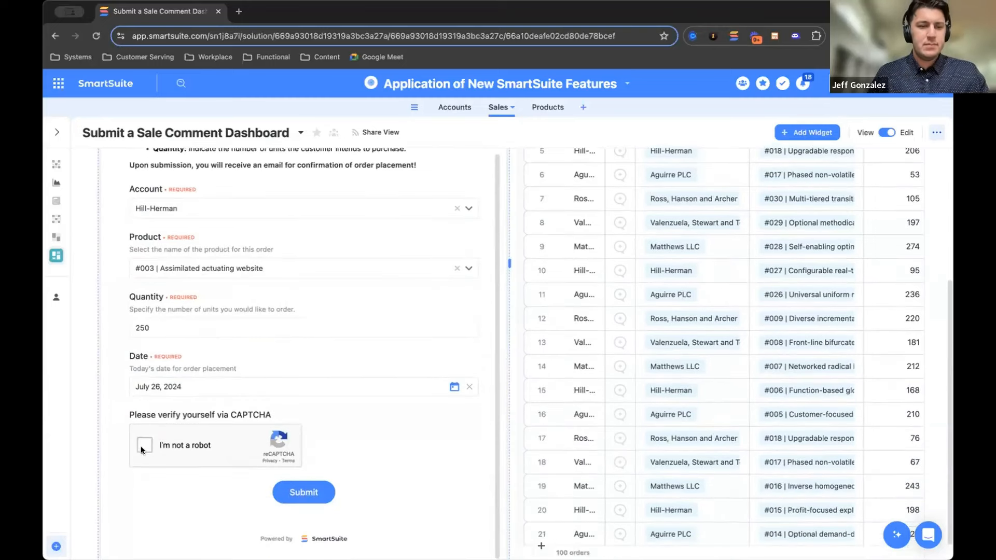
click(300, 491)
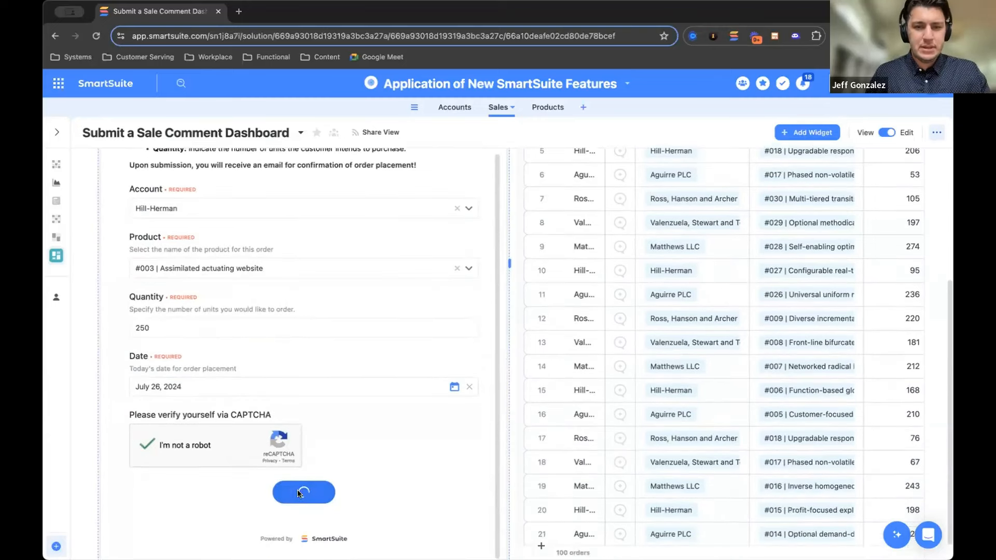
Open the comments of the newly submitted Hill-Herman order in the Newest Sale grid
scroll(509, 328, up, 4)
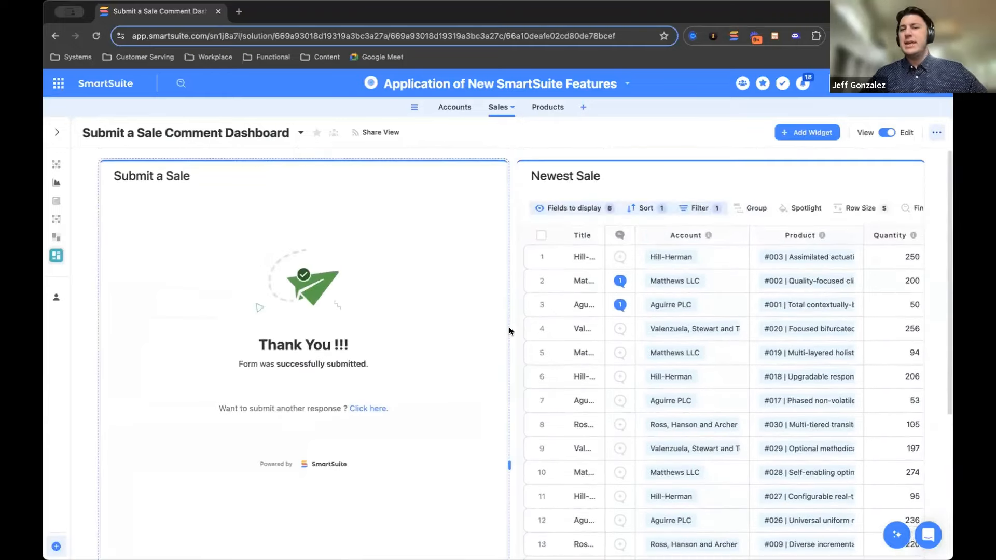
click(621, 257)
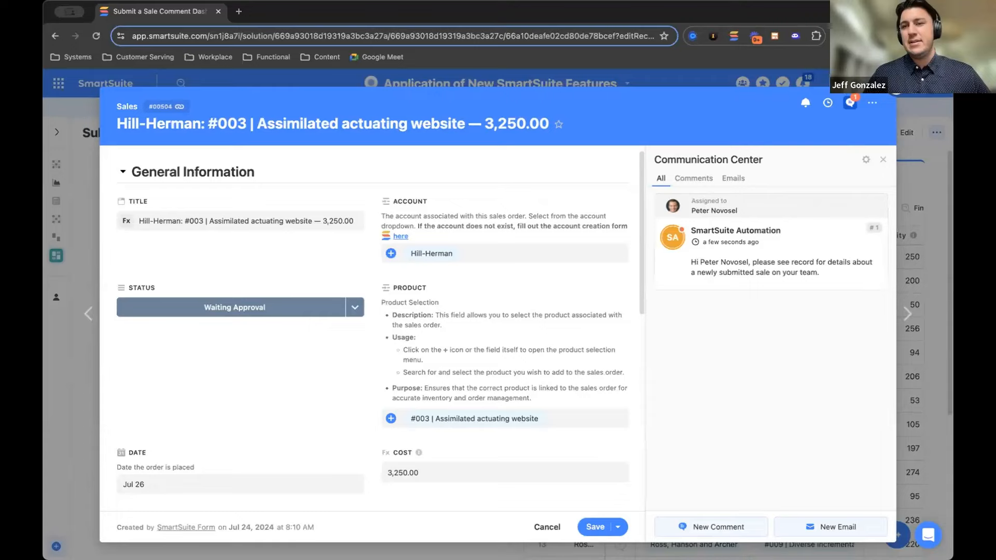
Open the solution's Comment to a Manager automation and review its trigger and Create a comment action
key(Escape)
click(581, 84)
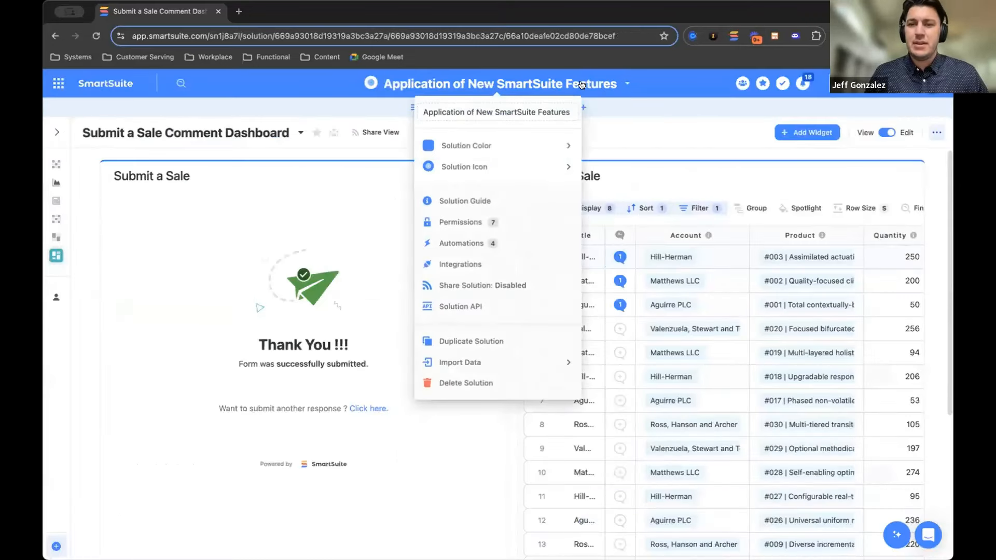
click(478, 248)
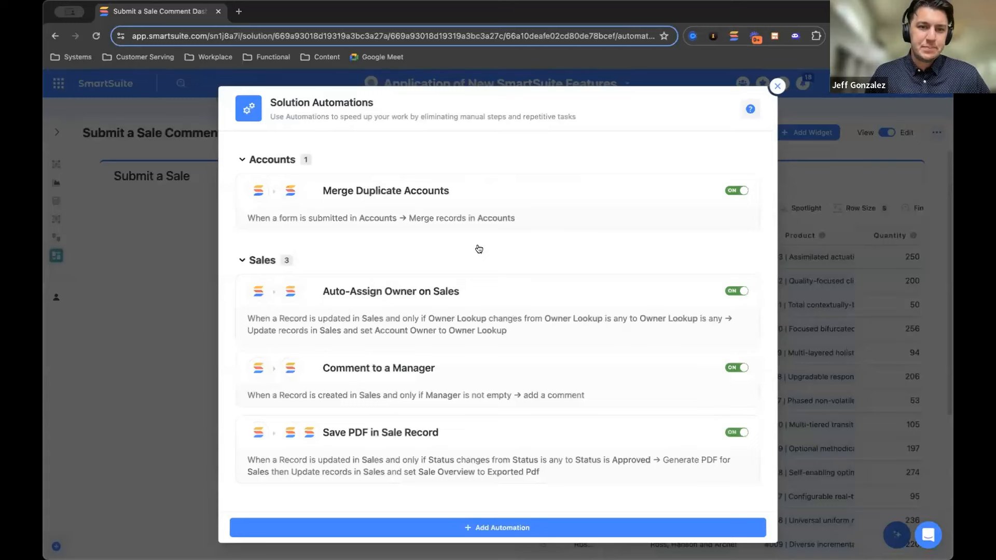
click(425, 387)
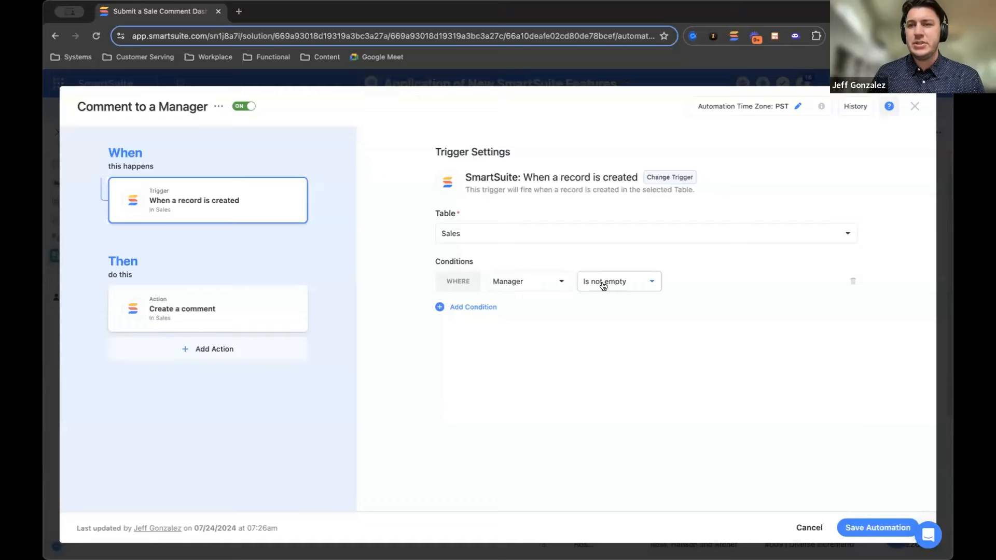
click(242, 304)
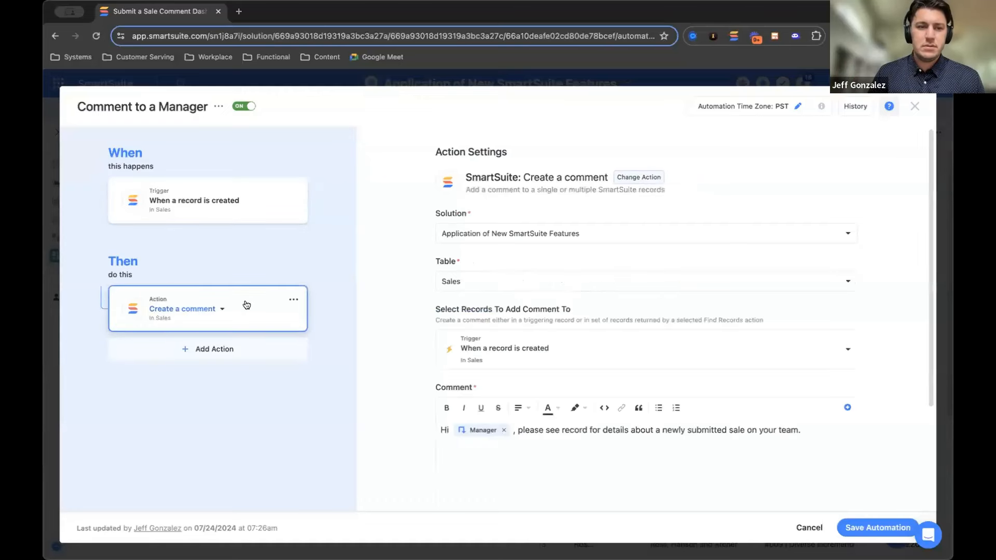
scroll(379, 340, down, 2)
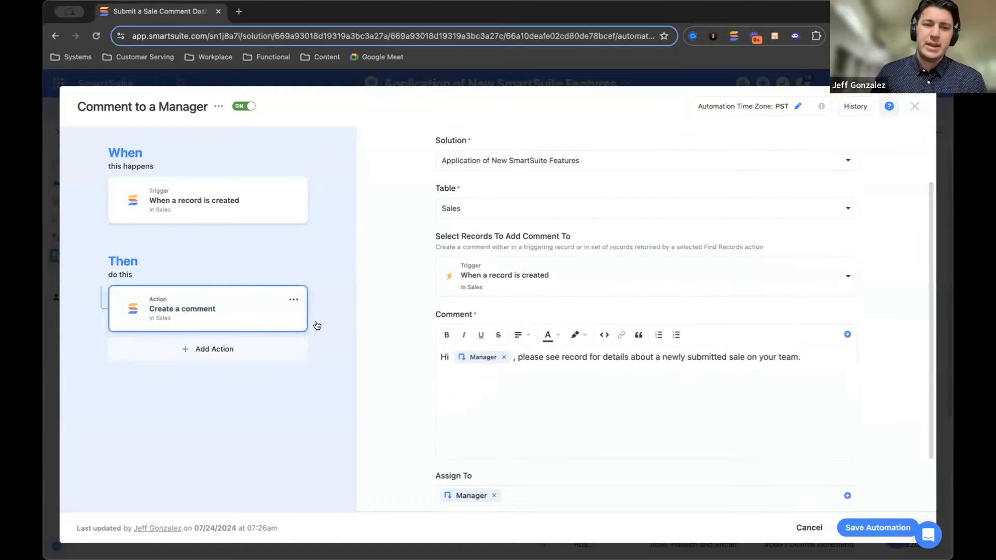
Browse the SmartSuite and integration actions that can be added to the Comment to a Manager automation
click(215, 351)
scroll(216, 324, down, 1)
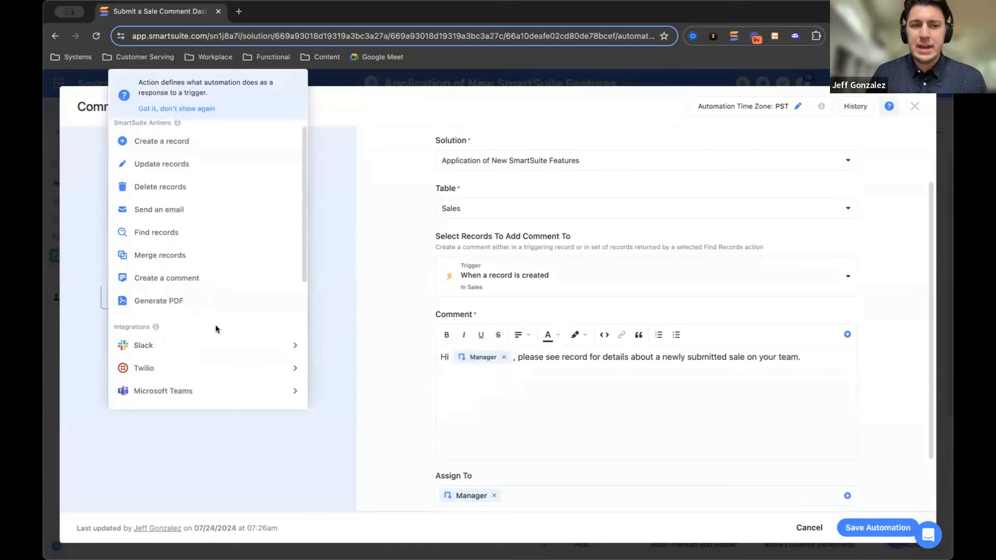
scroll(215, 324, down, 1)
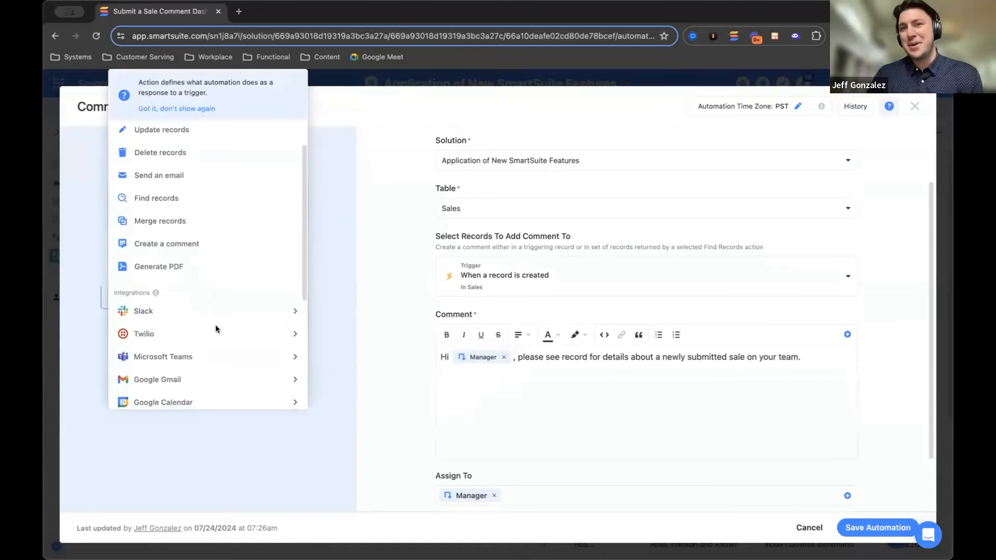
scroll(215, 329, down, 3)
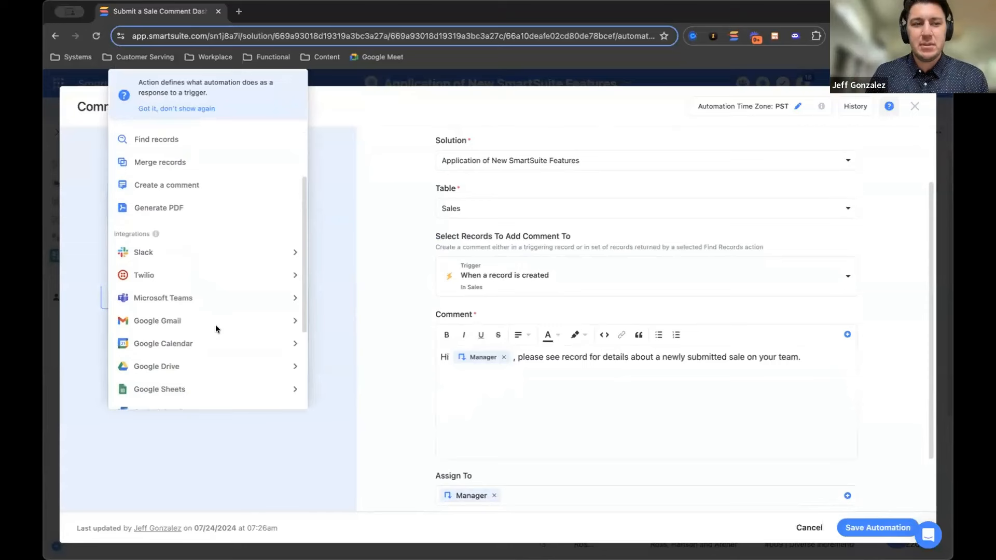
scroll(216, 325, up, 4)
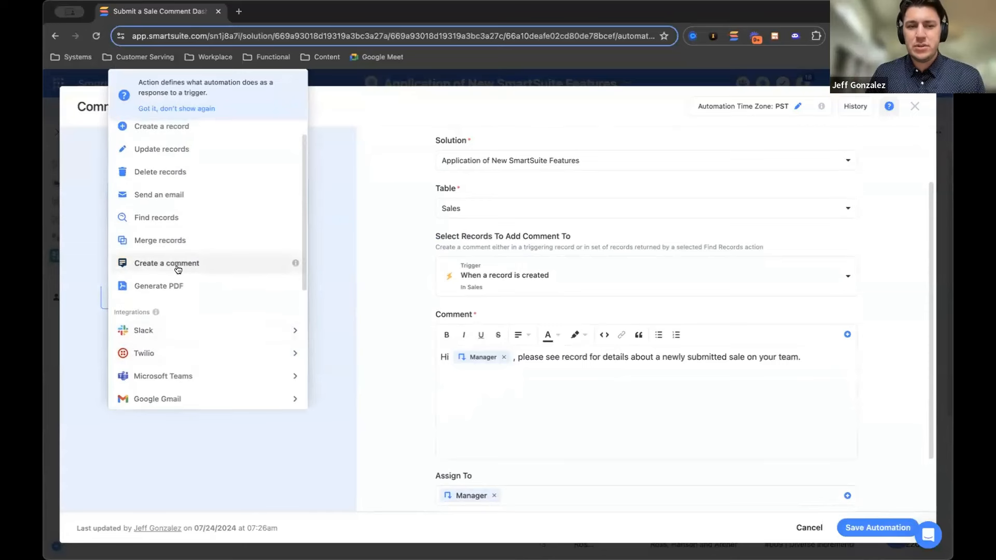
click(410, 328)
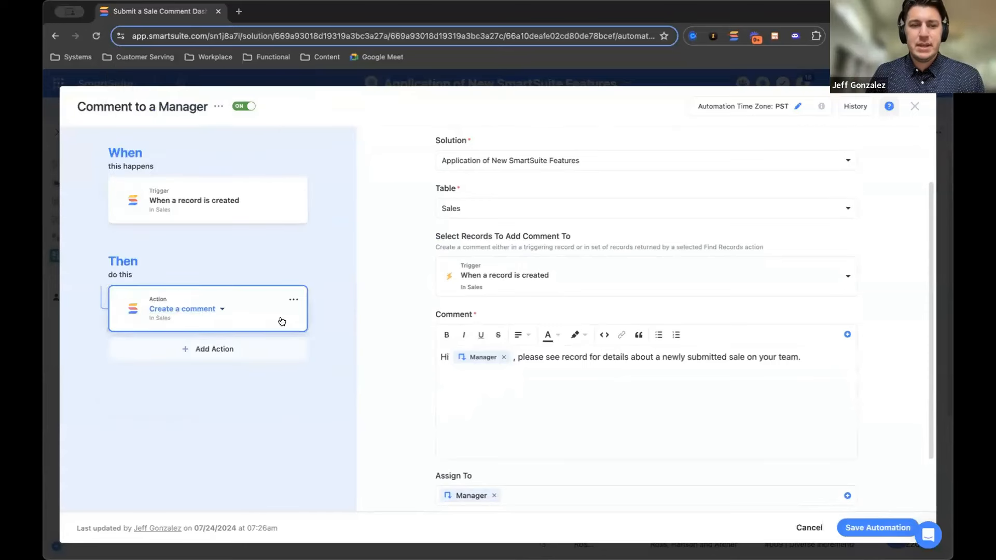
Review the comment action's Assign To and Attachments settings, and close the solution automations
scroll(399, 343, down, 1)
scroll(397, 339, down, 2)
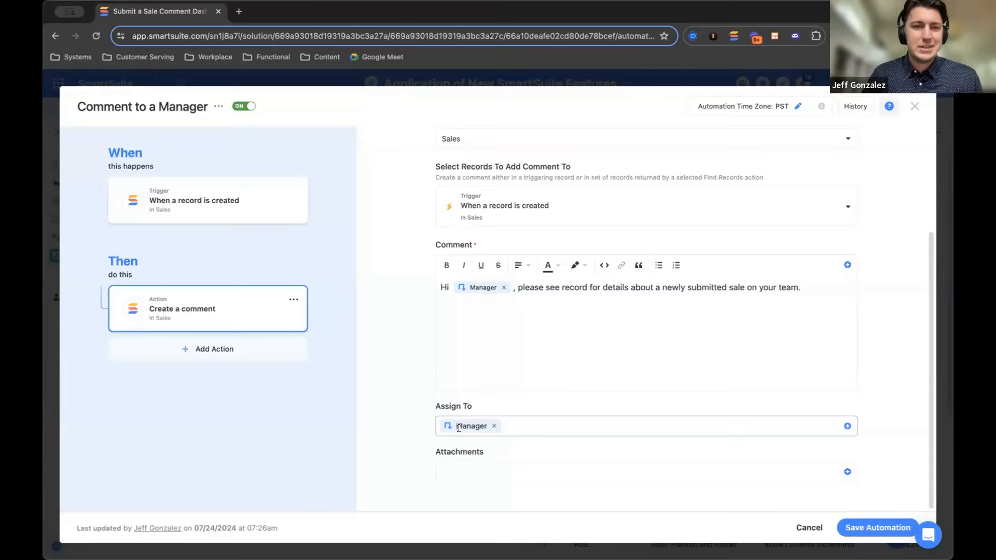
click(915, 107)
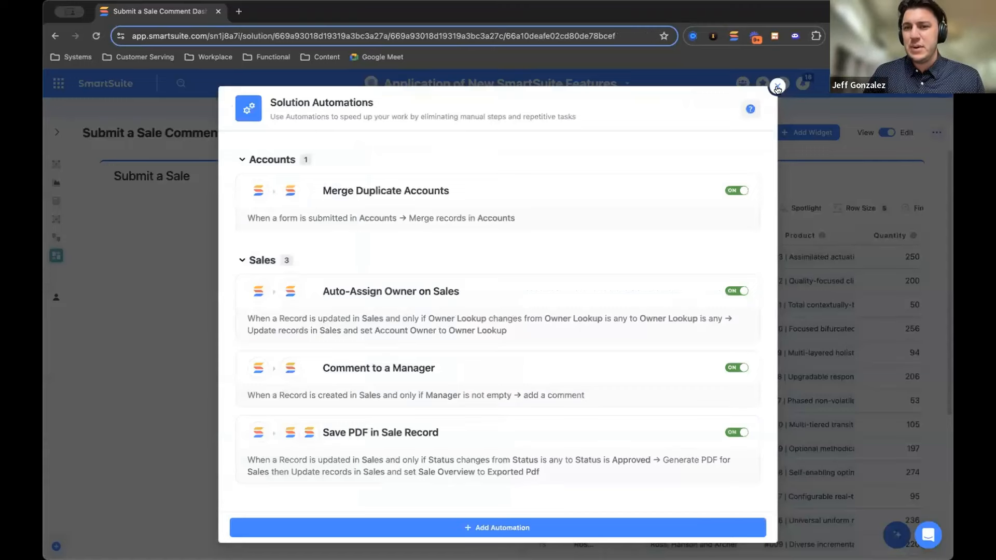
click(777, 87)
Open the newest Hill-Herman sale from the grid, check its available Status options, and close the record
click(553, 255)
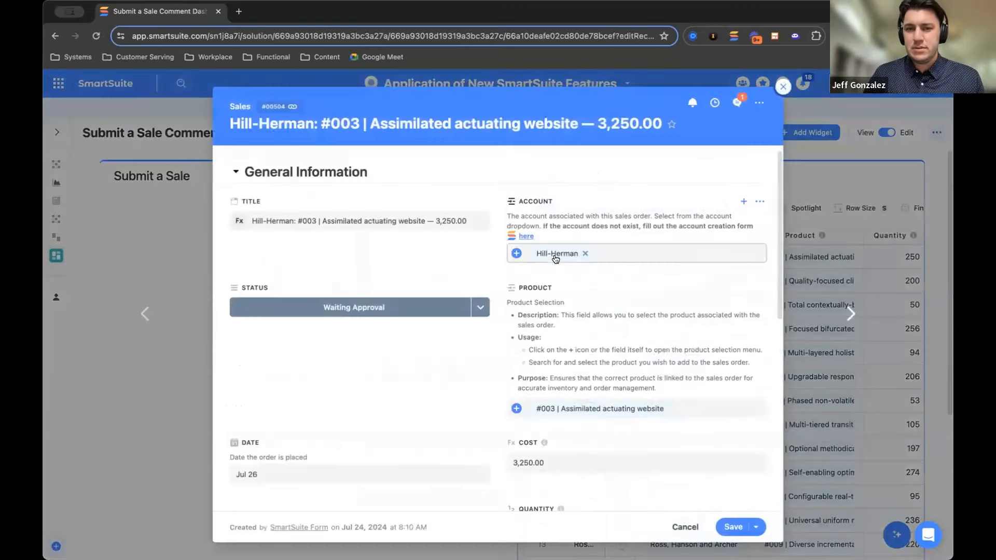
click(480, 307)
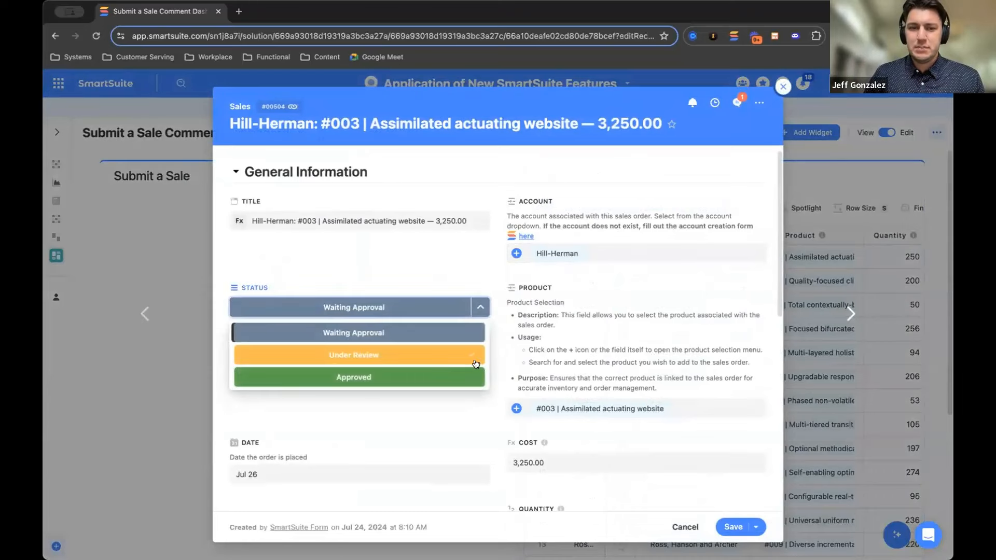
click(503, 337)
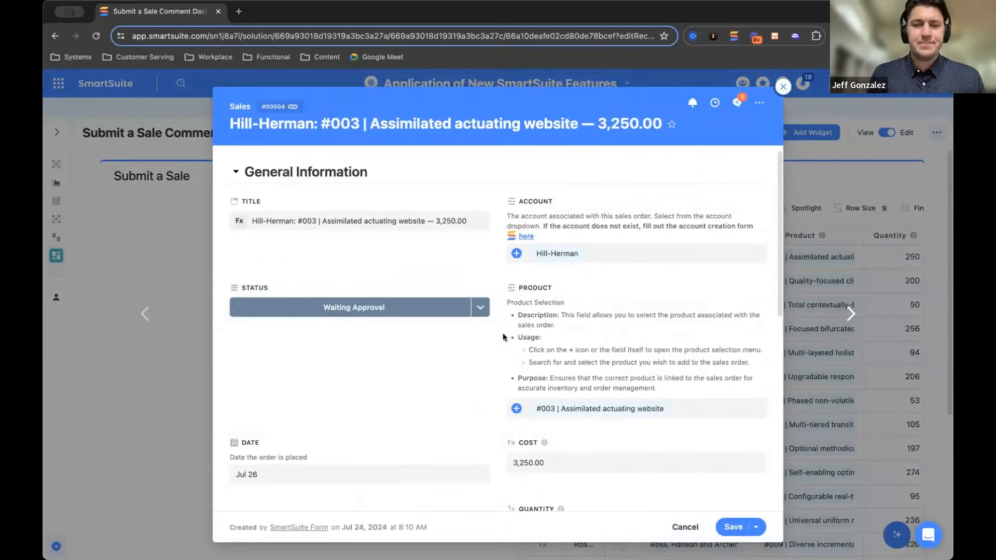
click(783, 87)
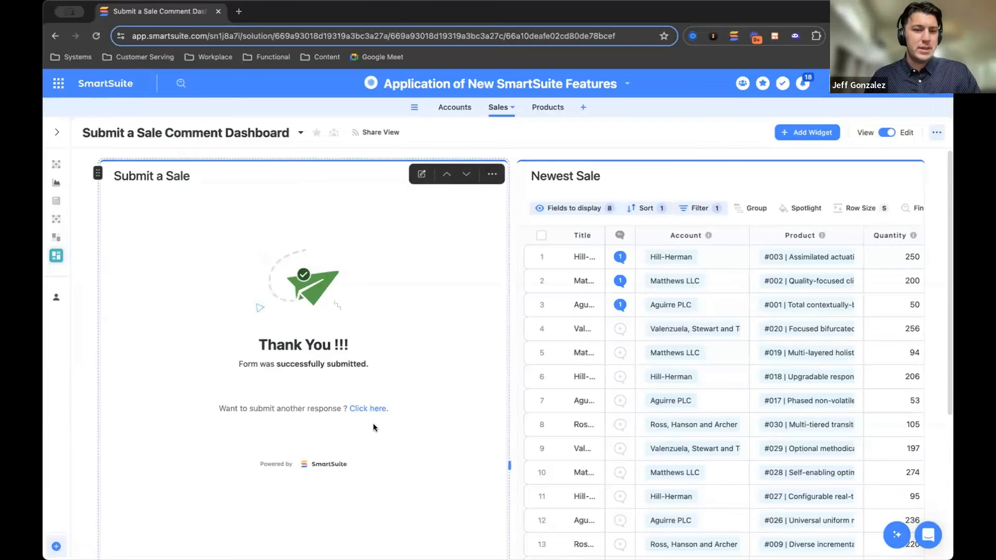
Start another response in the Submit a Sale form and switch to the Create Account Merge Dashboard
click(373, 410)
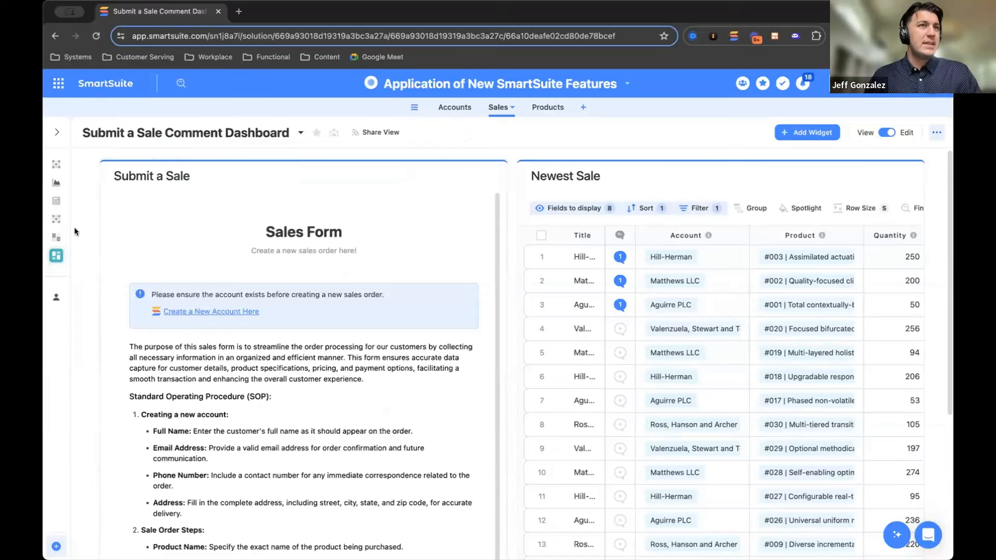
mouse_move(74, 231)
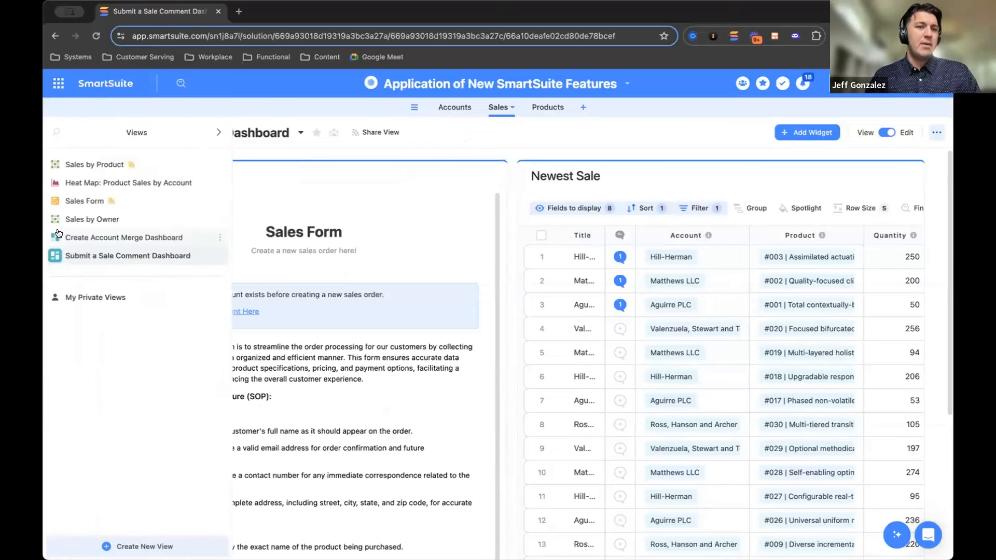
click(125, 238)
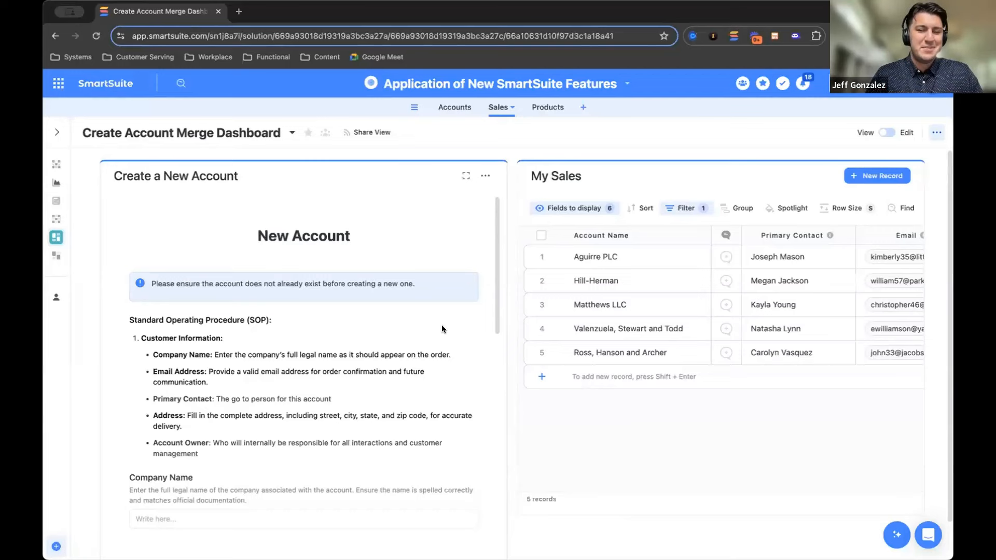
Copy the account name Aguirre PLC from the My Sales grid into the New Account form's Company Name field
scroll(441, 329, down, 2)
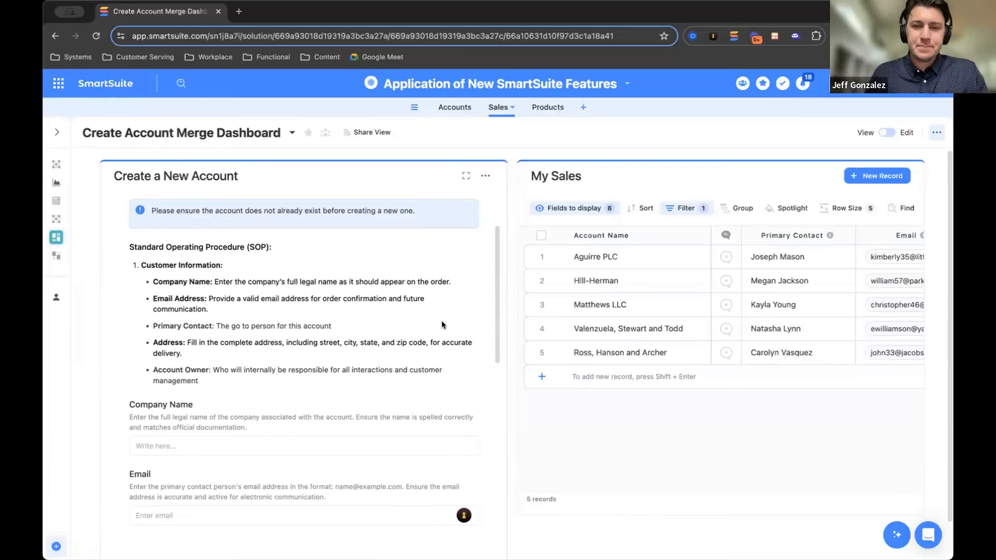
scroll(442, 329, down, 1)
click(646, 256)
key(ctrl+c)
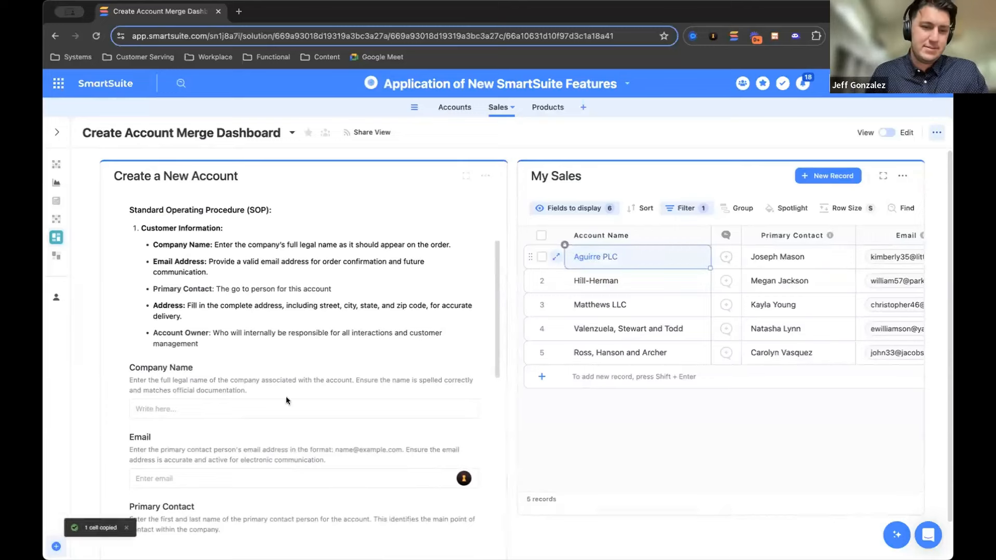
click(271, 408)
key(ctrl+v)
scroll(129, 336, up, 3)
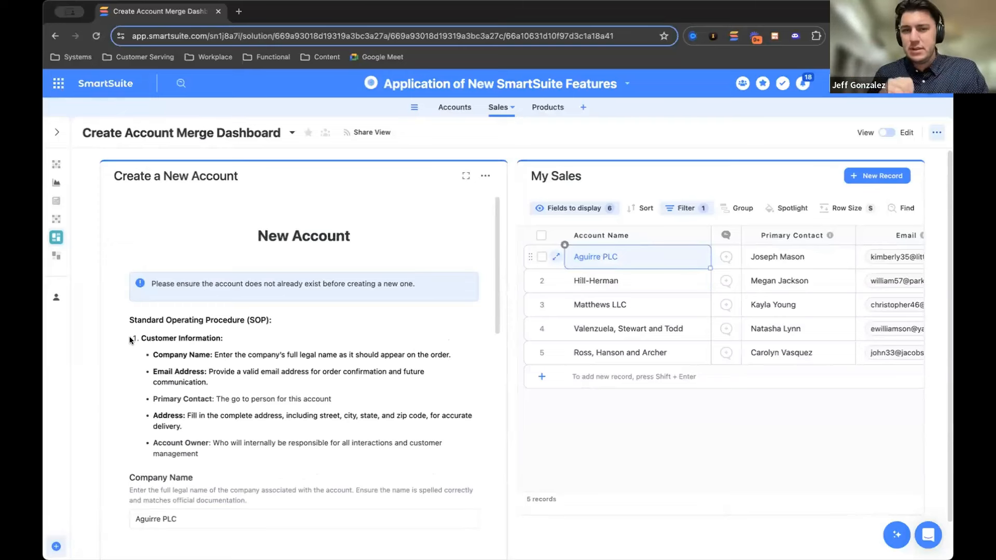
Switch the dashboard to edit mode and retitle the My Sales grid widget as My Accounts
click(682, 208)
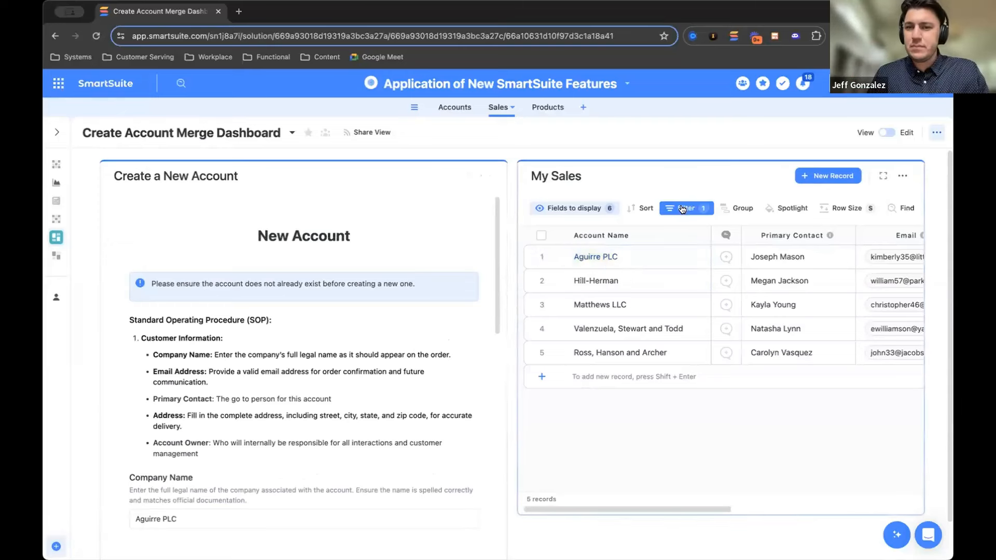
click(725, 166)
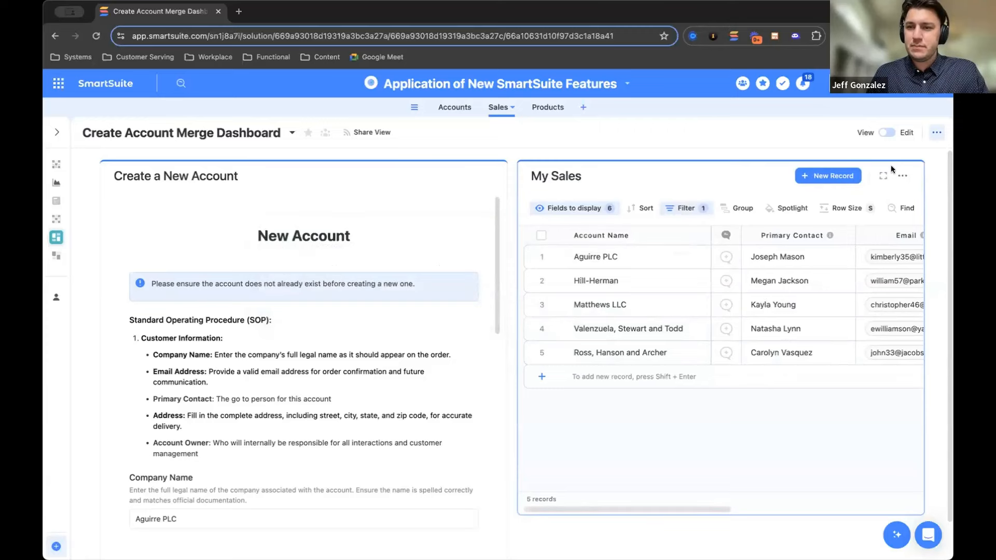
click(887, 132)
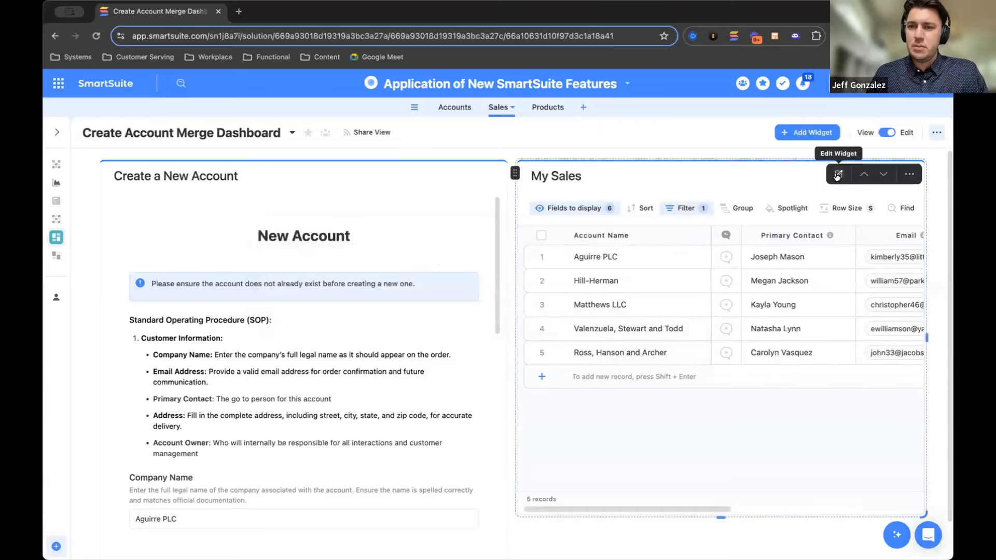
click(835, 173)
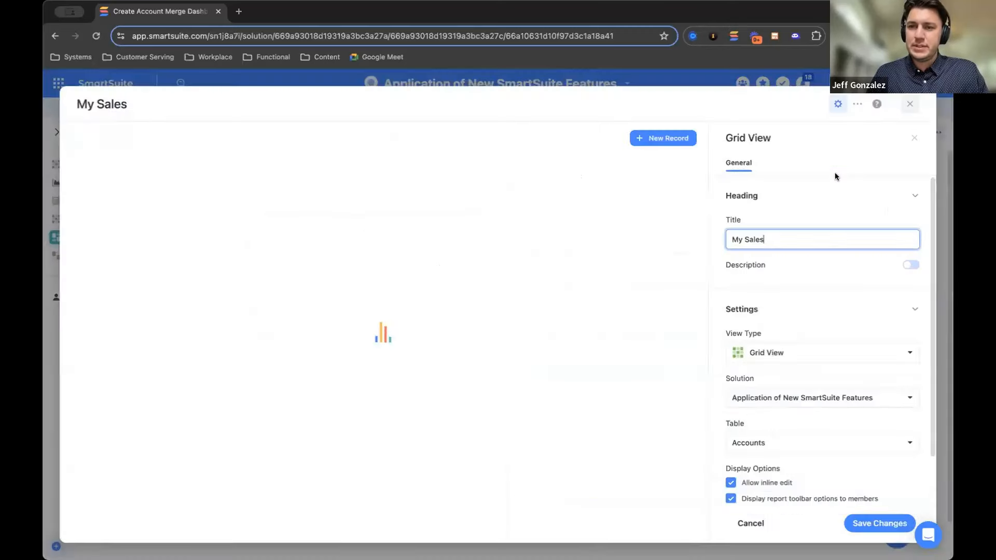
double_click(750, 239)
text(Accounts)
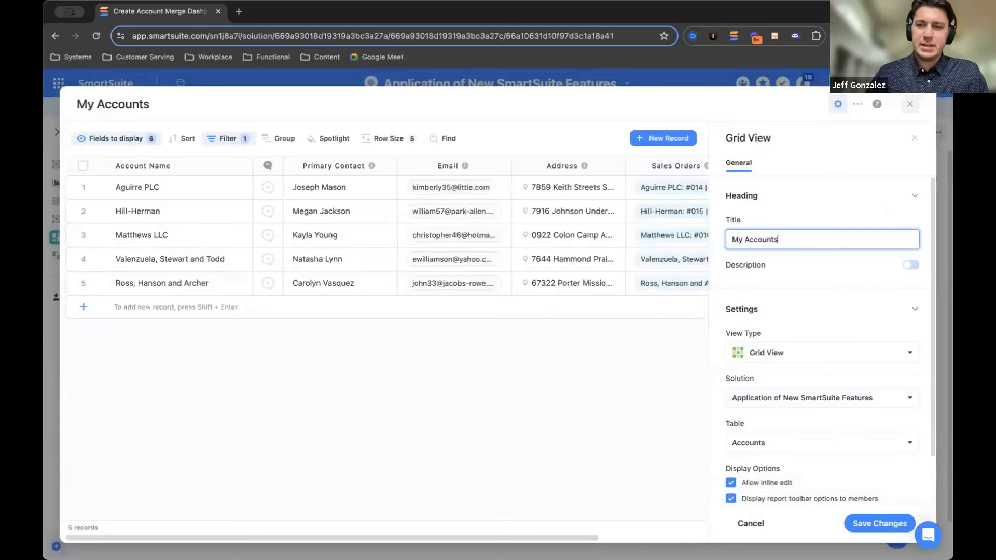
click(768, 213)
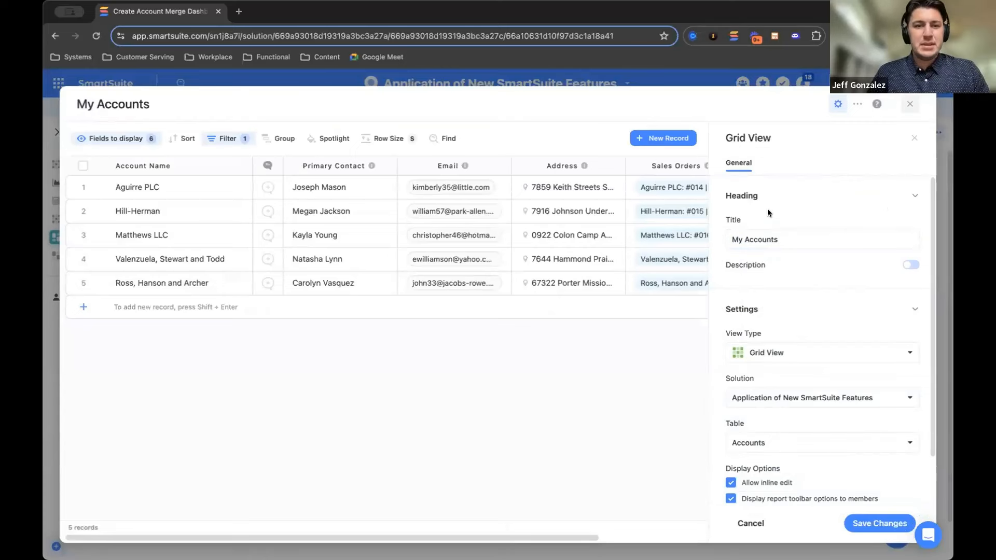
Review the grid widget's display options, Account Owner filter and displayed columns
scroll(778, 264, down, 1)
scroll(779, 270, down, 1)
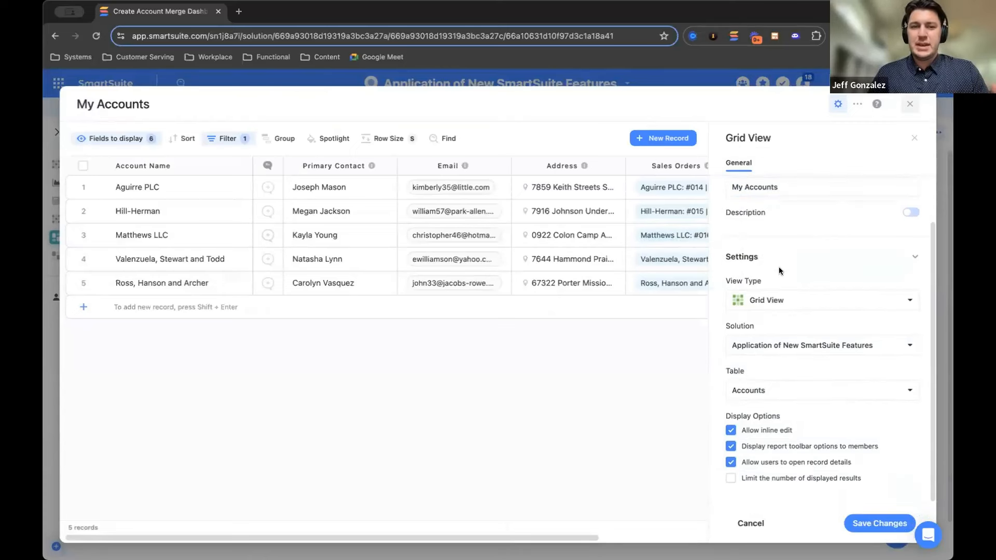
click(224, 138)
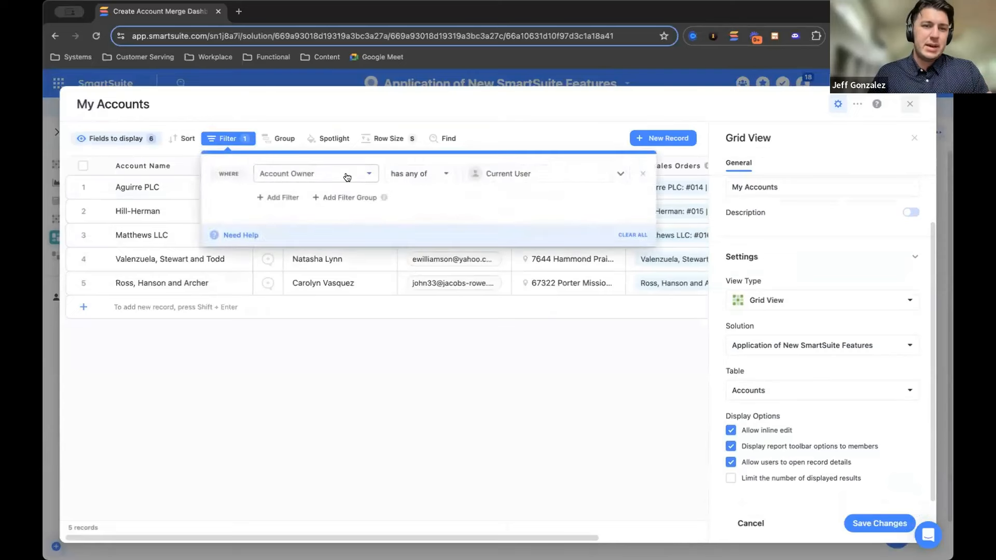
click(503, 275)
scroll(504, 276, right, 2)
scroll(506, 279, left, 2)
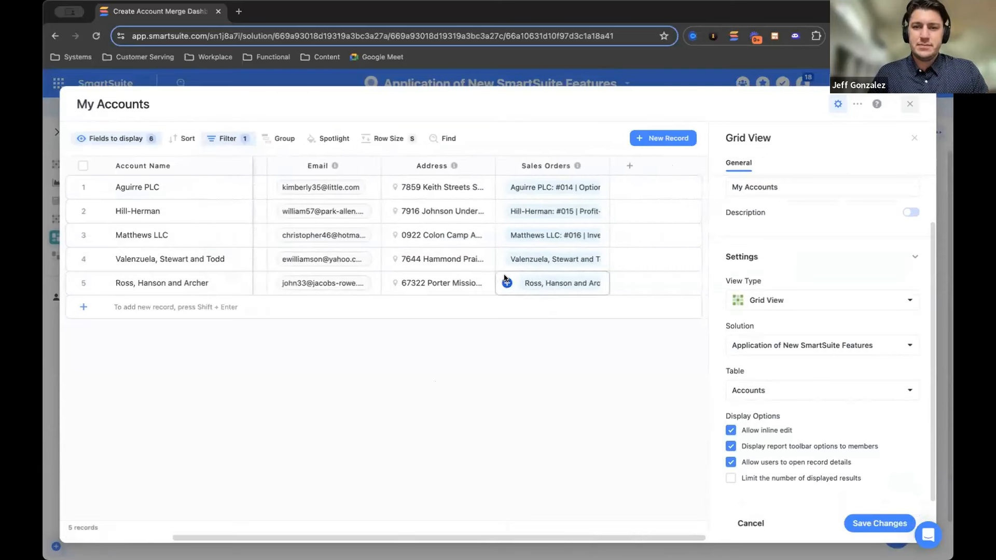
Add the Account Owner field to the grid, check the owner of each account, and close the widget editor without saving
click(148, 140)
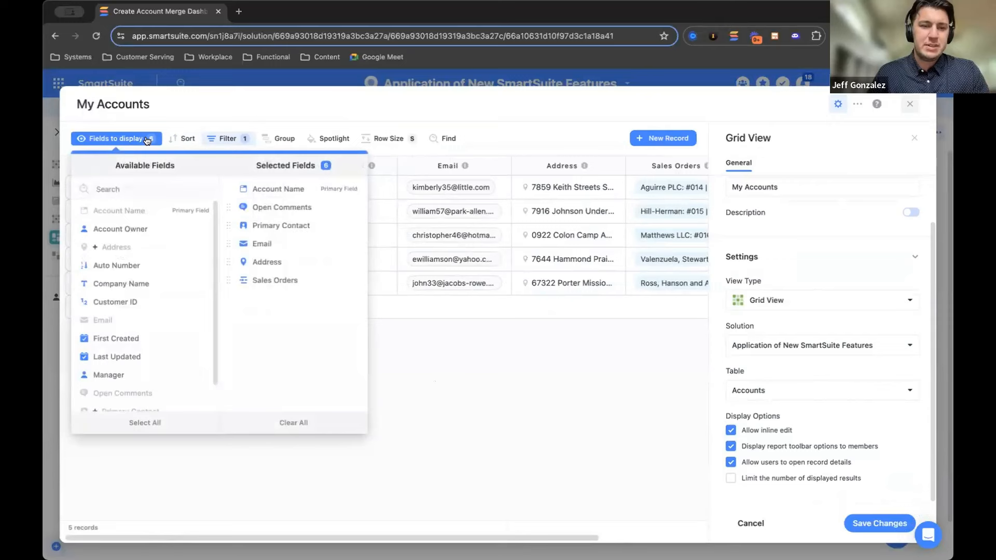
click(120, 229)
click(549, 317)
scroll(573, 264, right, 5)
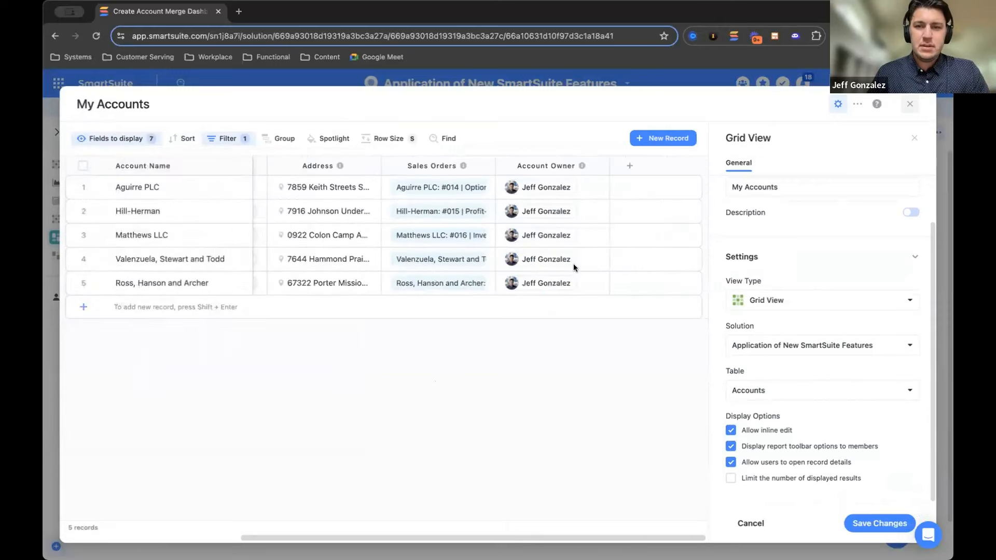
click(553, 264)
click(547, 191)
click(551, 281)
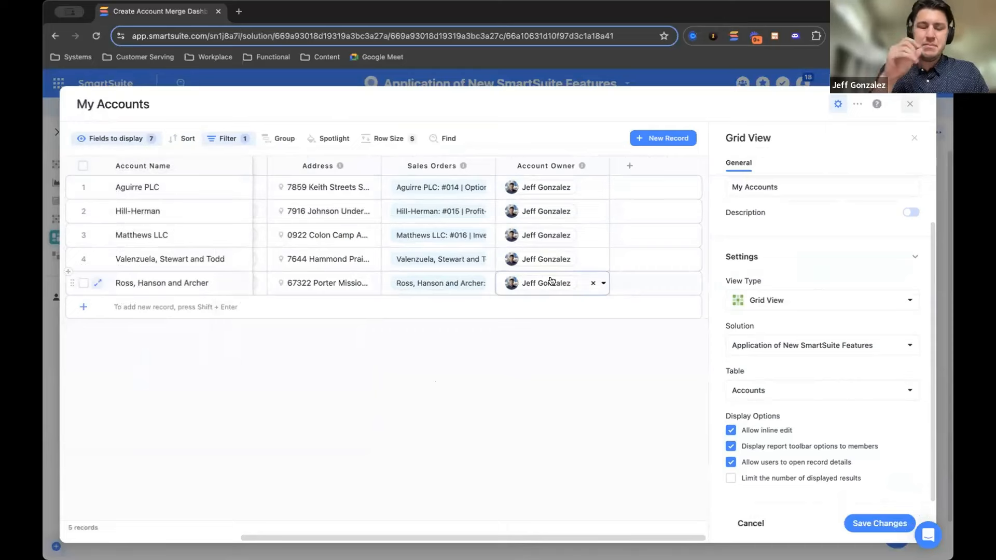
click(909, 104)
Fill the New Account form's Company Name with Aguirre PLC copied from the accounts grid, and place the cursor in Email
click(455, 359)
scroll(441, 337, down, 4)
click(602, 216)
key(super+c)
click(415, 344)
key(super+v)
scroll(428, 311, down, 2)
click(384, 310)
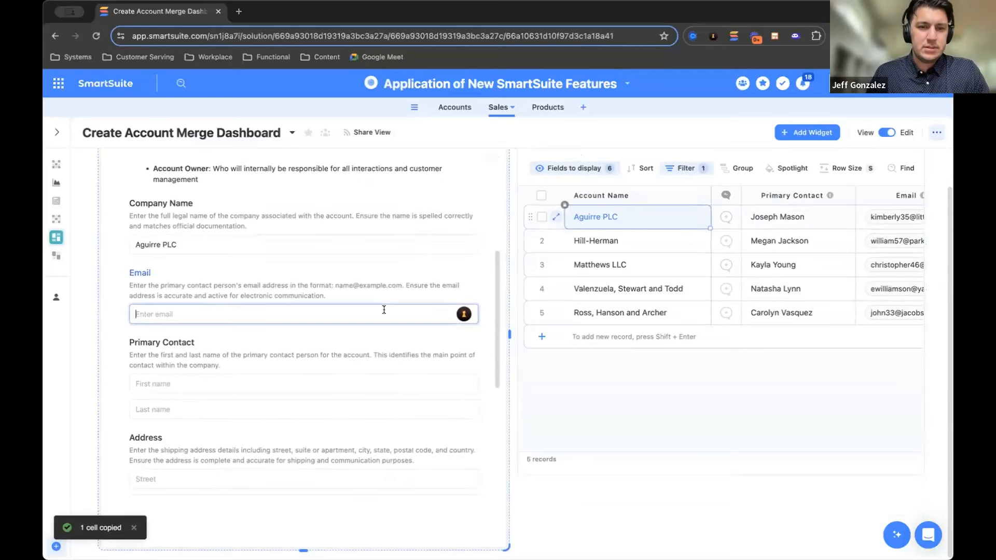
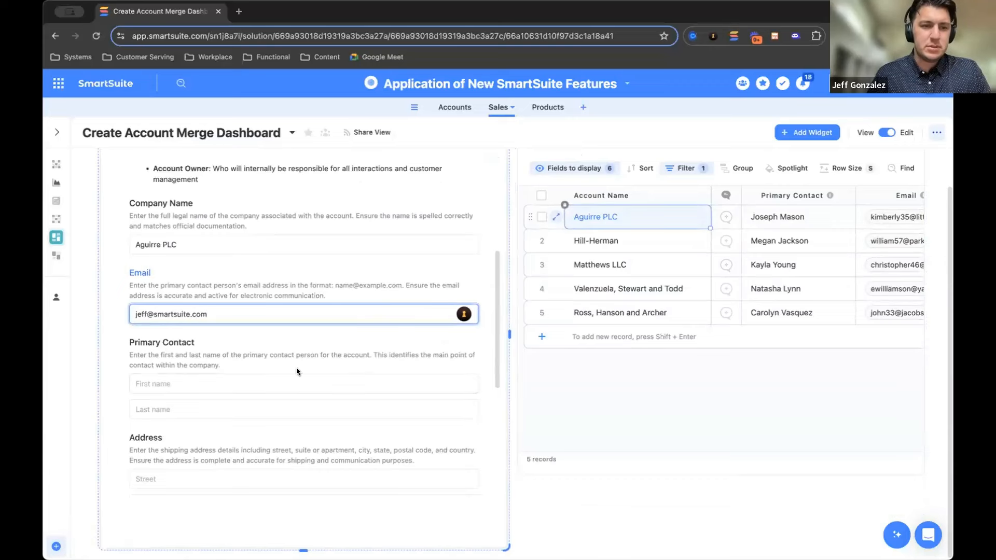
Leave the primary contact and address blank, choose yourself as Account Owner, and submit the New Account form
click(294, 376)
scroll(294, 376, down, 5)
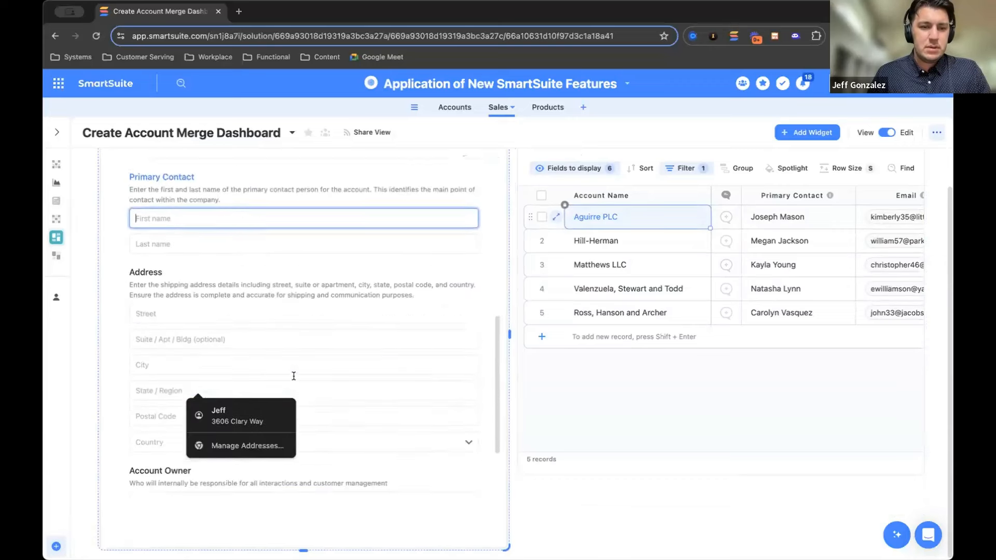
click(154, 396)
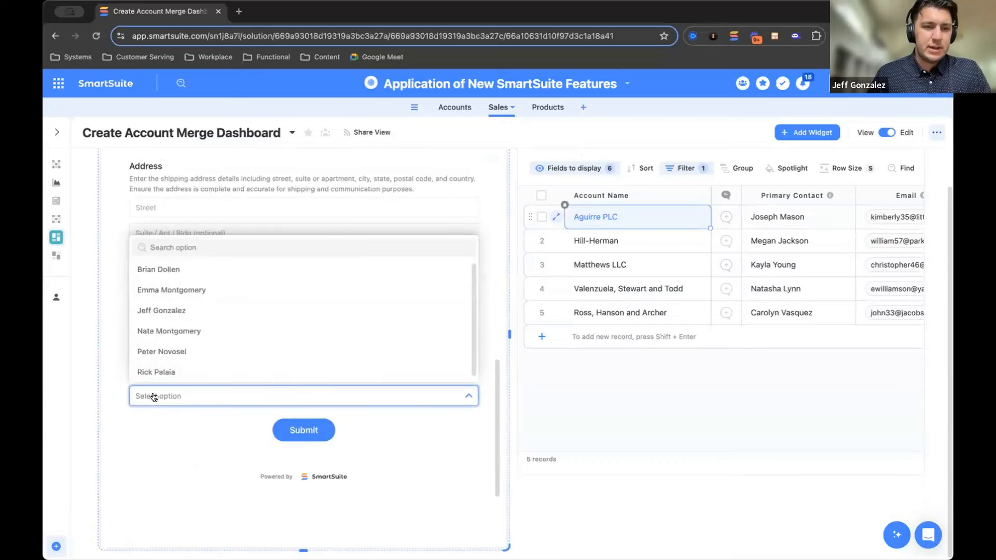
click(168, 310)
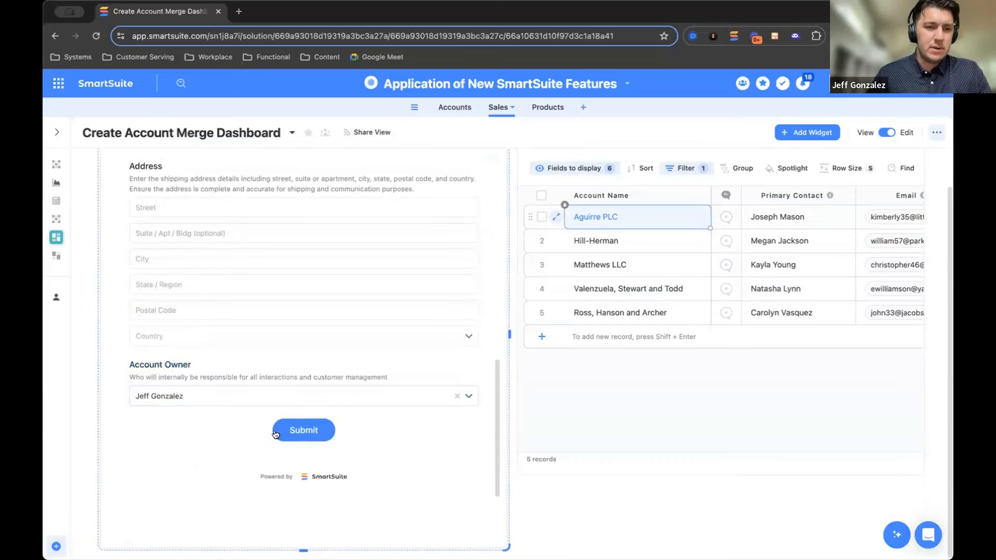
click(304, 432)
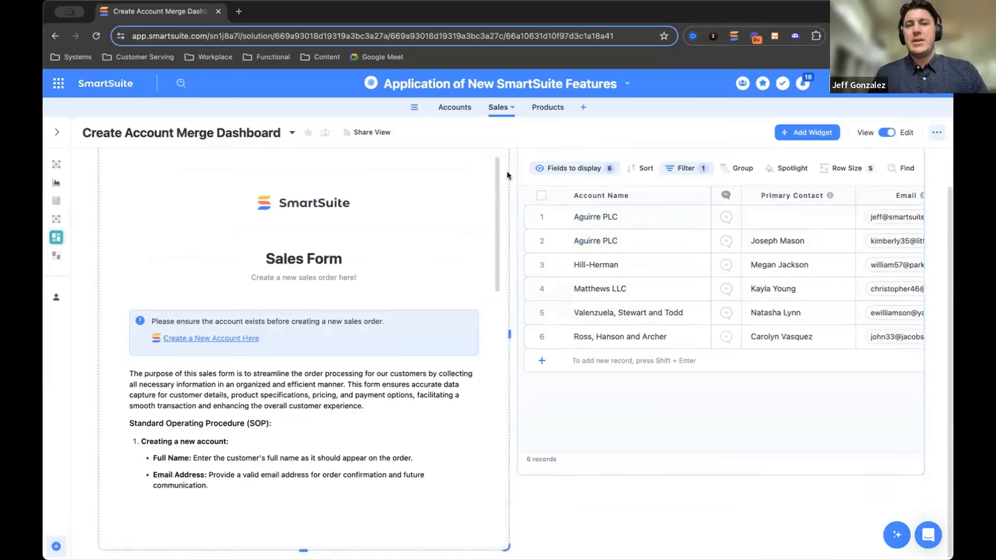
Open the solution's Merge Duplicate Accounts automation and review its form trigger, the Merge records matching criteria and the field merge actions
scroll(507, 175, up, 1)
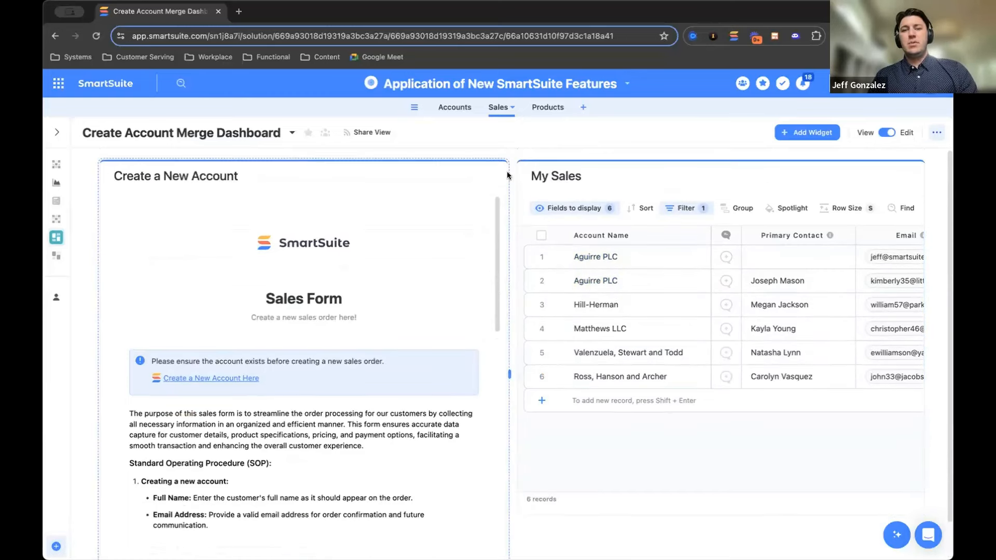
click(504, 86)
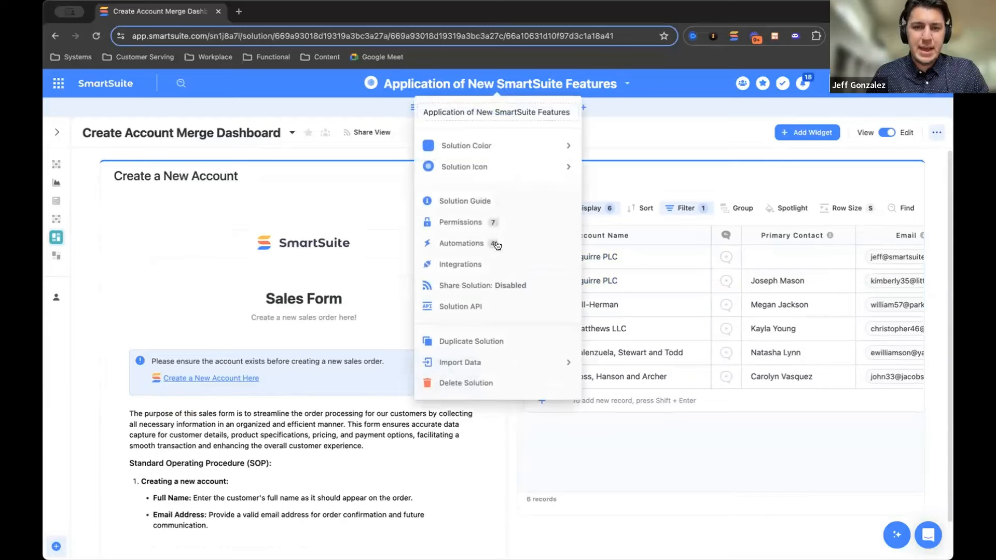
click(469, 244)
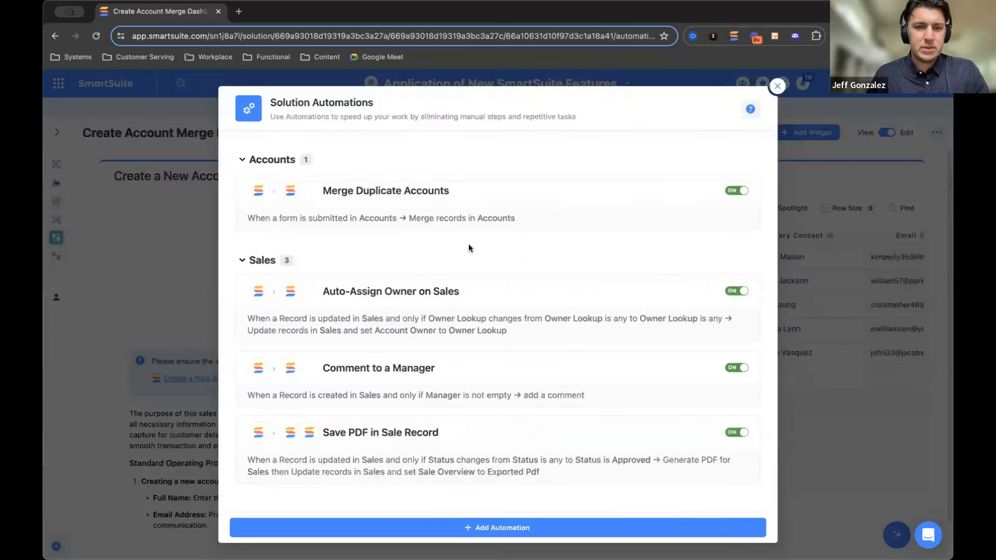
click(483, 194)
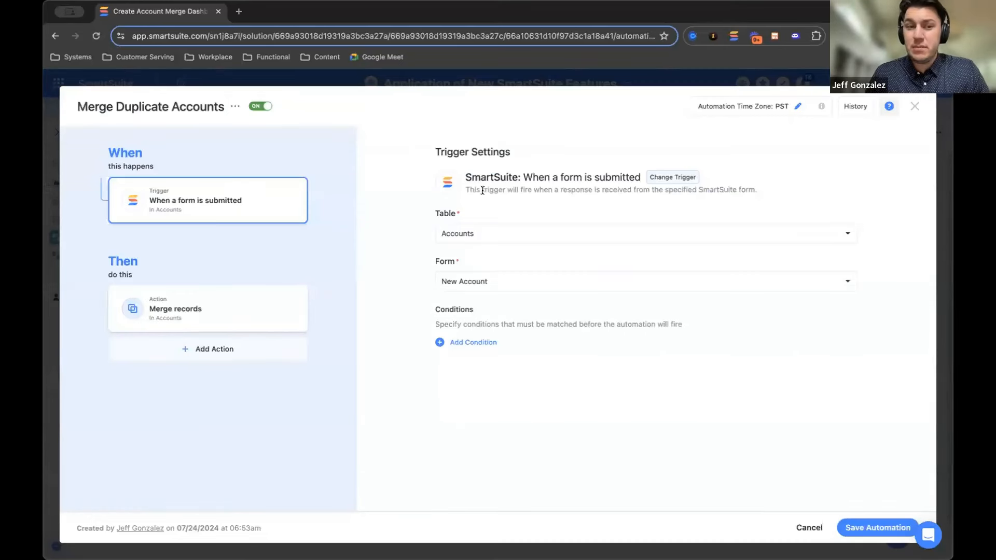
click(265, 316)
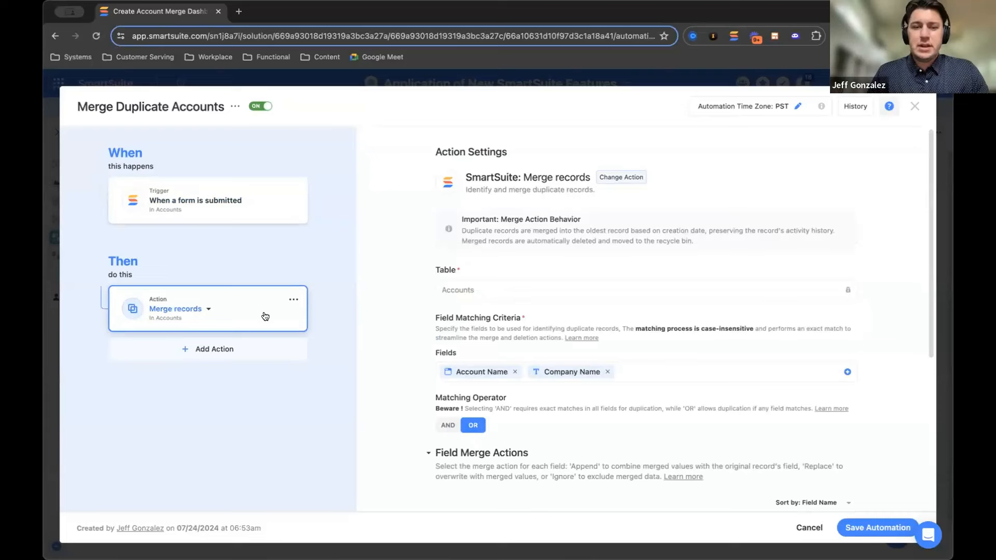
scroll(404, 310, down, 3)
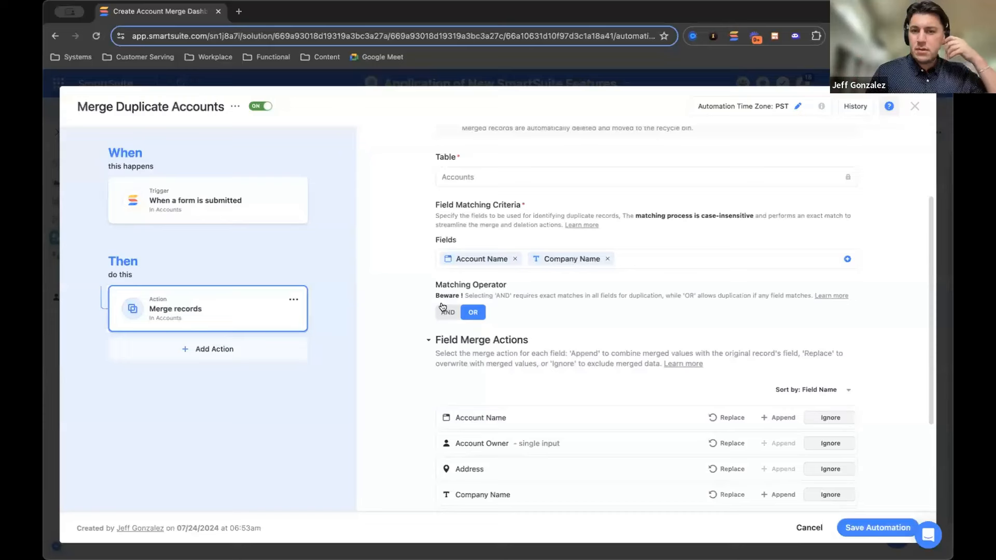
scroll(442, 307, down, 3)
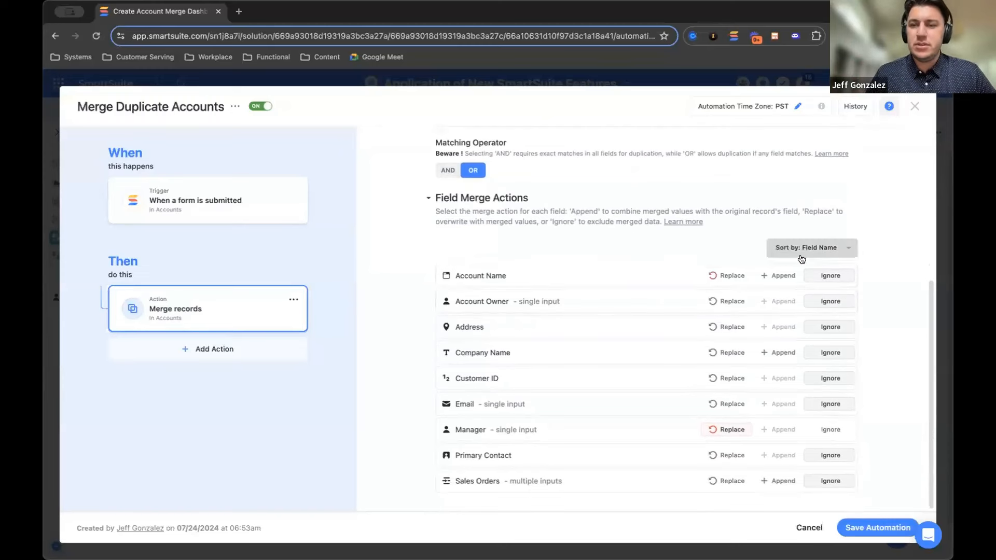
Set the field merge actions to Ignore for Manager, Replace for Email and Append for Sales Orders
click(828, 433)
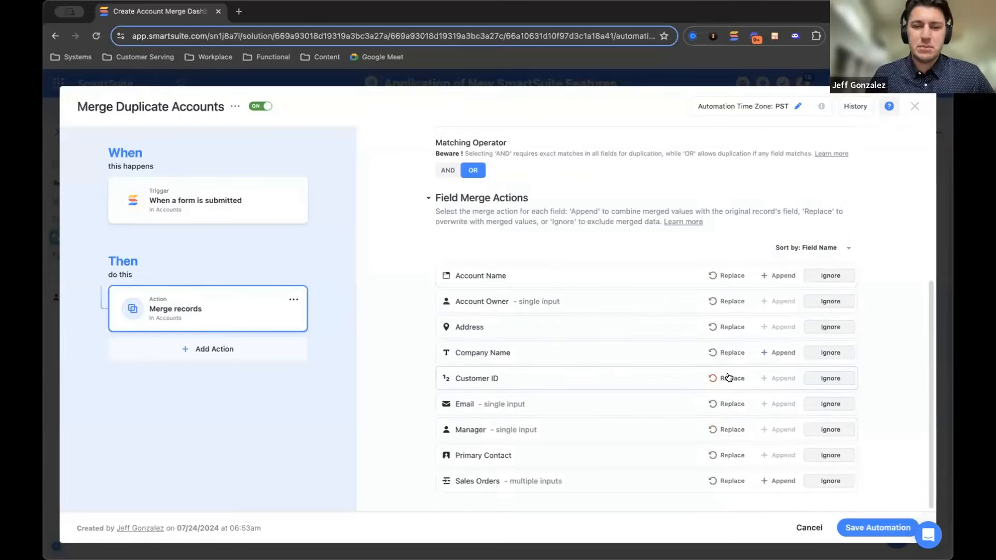
click(726, 404)
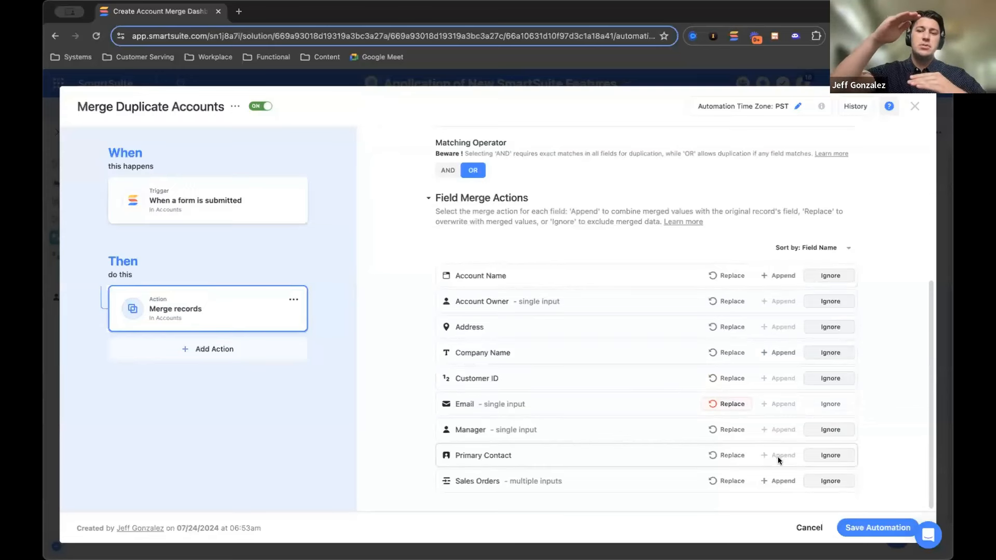
click(774, 481)
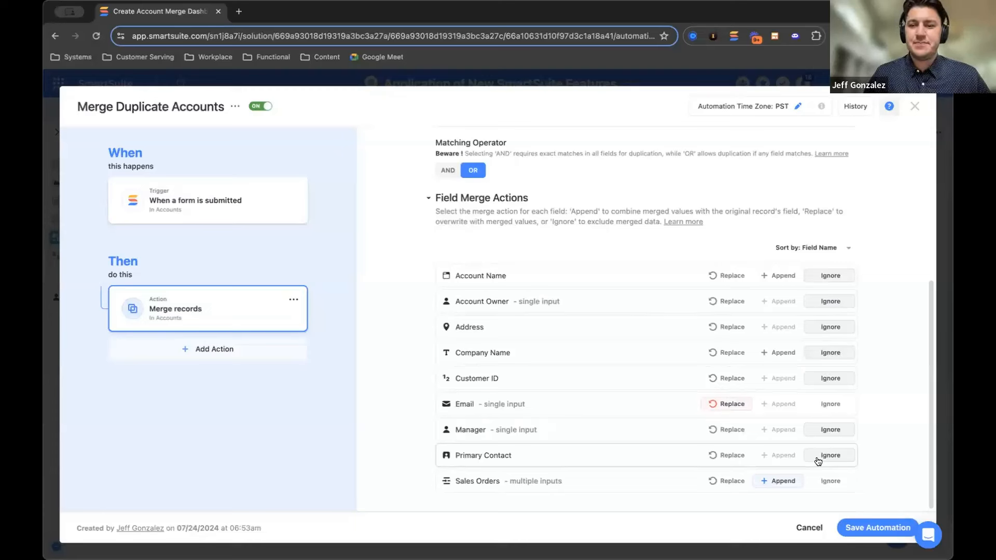
Set the Email and Sales Orders merge actions back to Ignore, save the automation and close the Solution Automations list
click(830, 404)
click(829, 480)
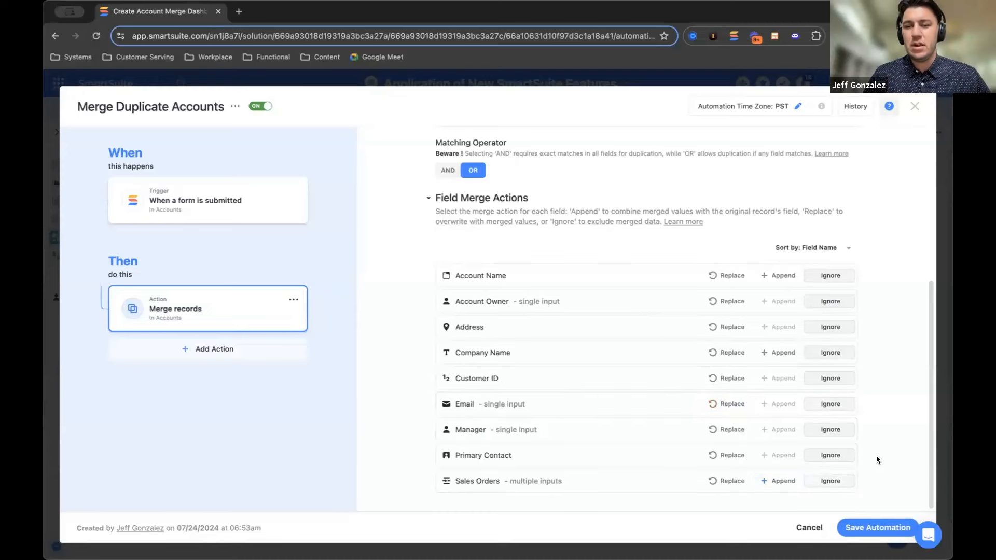
click(877, 528)
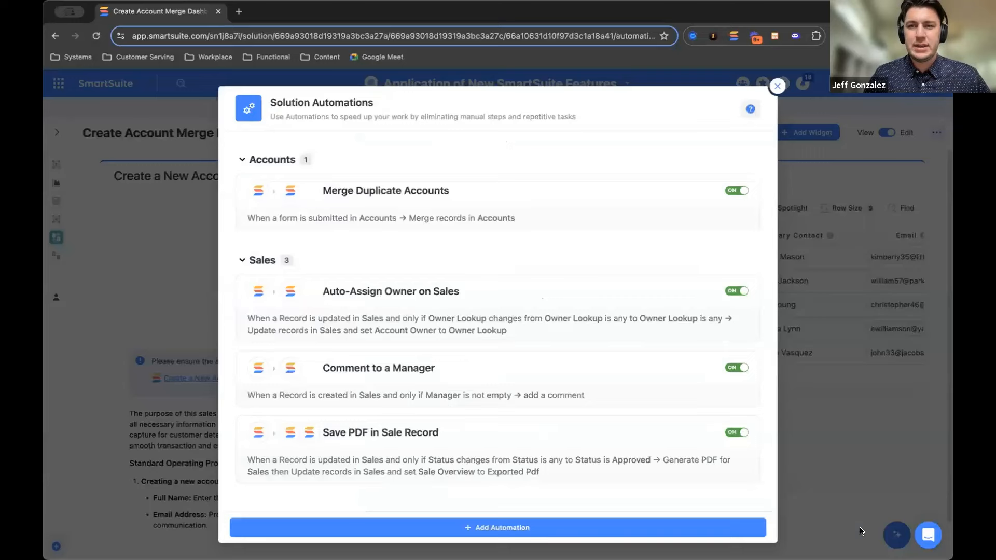
click(776, 87)
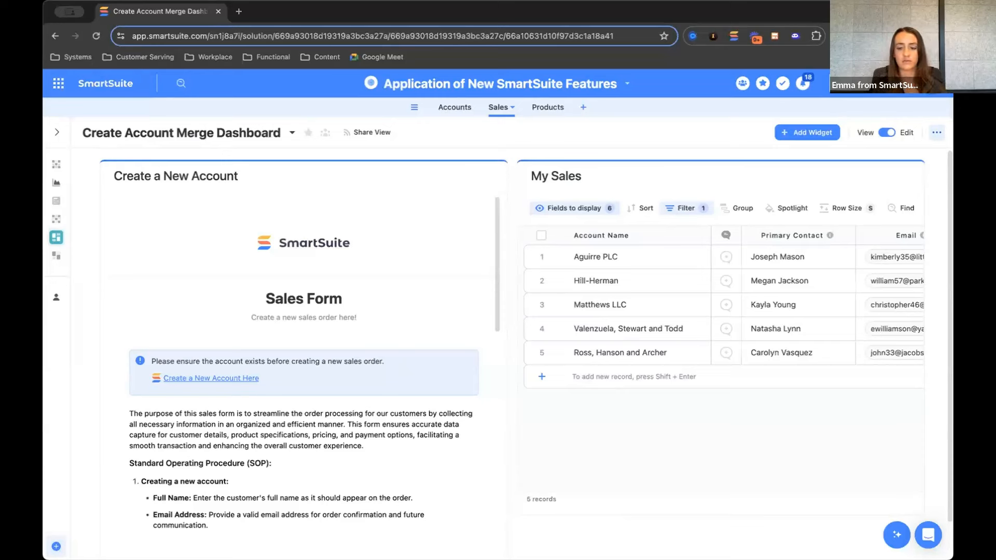
Open the Sales by Owner view and look through its grouped orders and columns
click(57, 221)
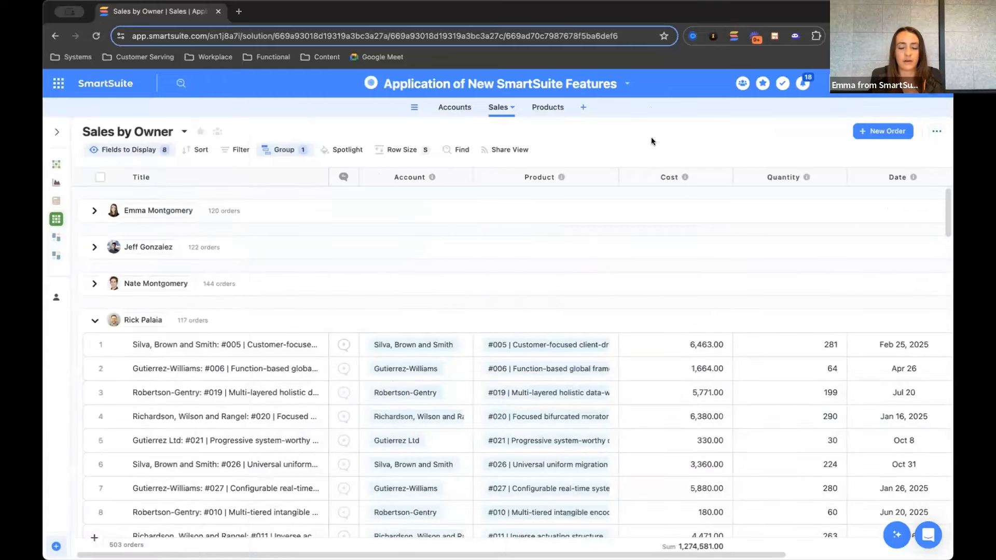
scroll(678, 326, down, 2)
scroll(677, 327, right, 4)
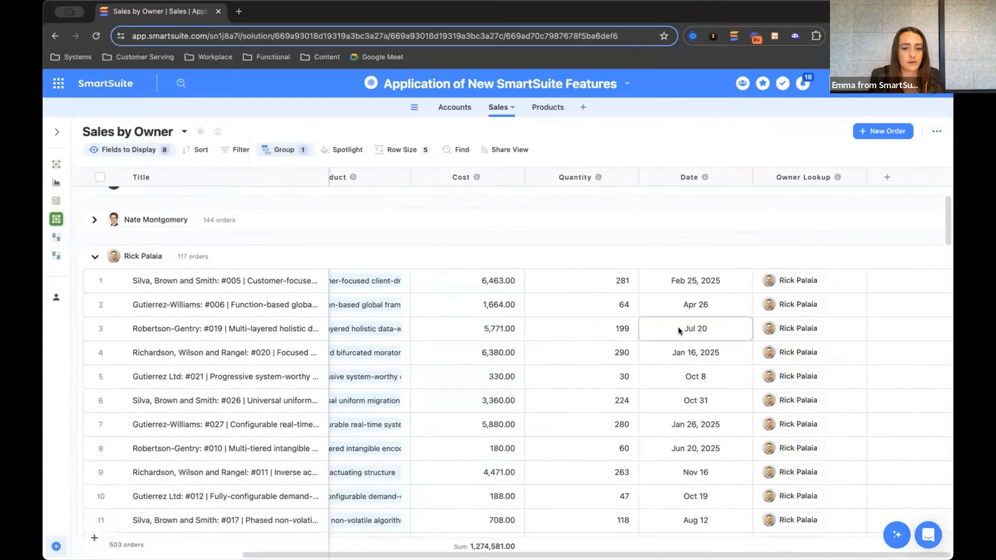
In the Sales by Product view, set the Mar 18, 2025 Guzman, Malone and Brown order for product #004 to Approved status
click(69, 166)
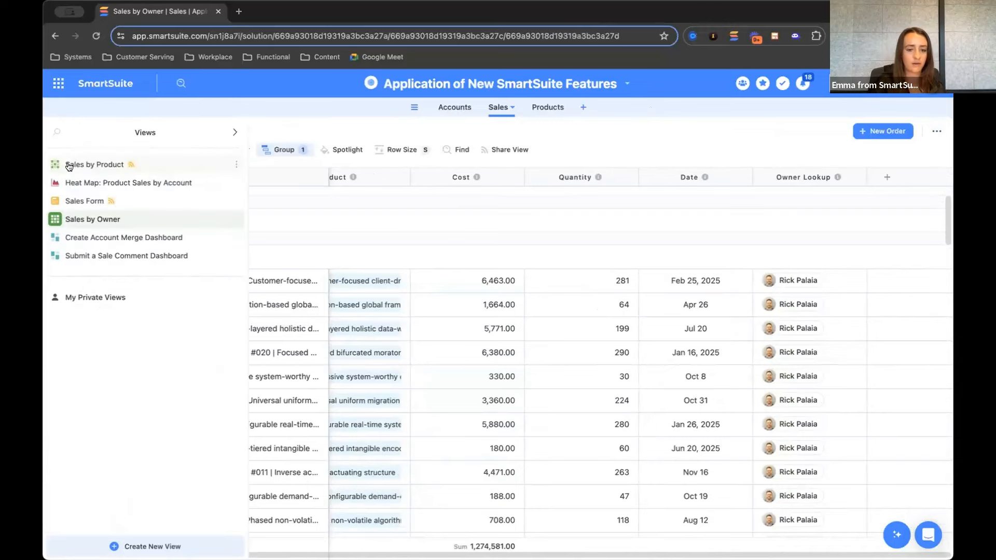
scroll(625, 288, right, 4)
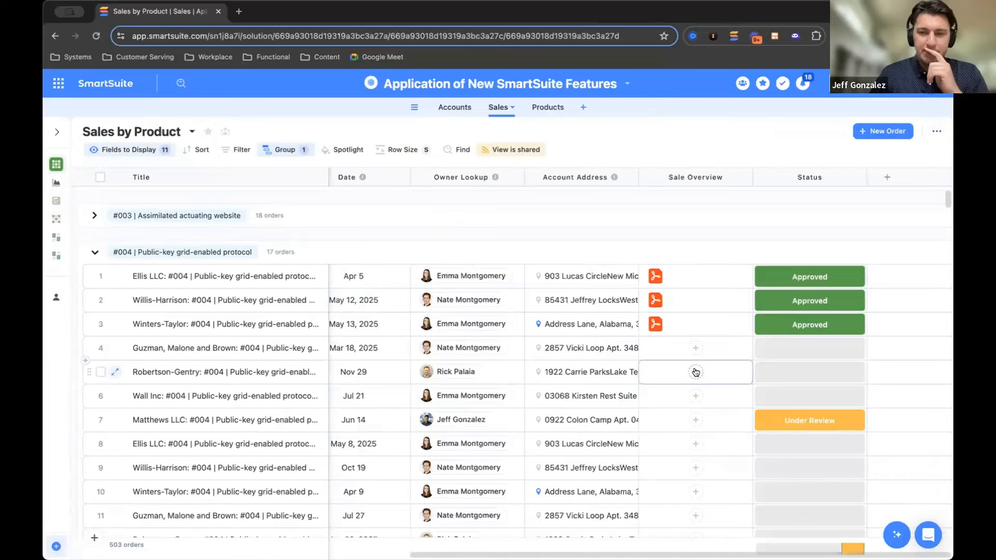
scroll(696, 372, down, 1)
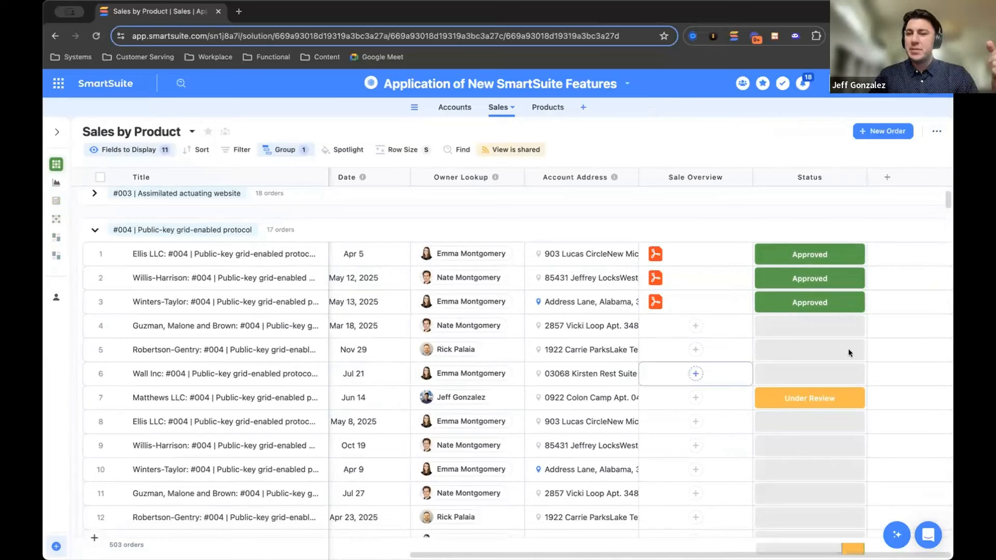
click(859, 329)
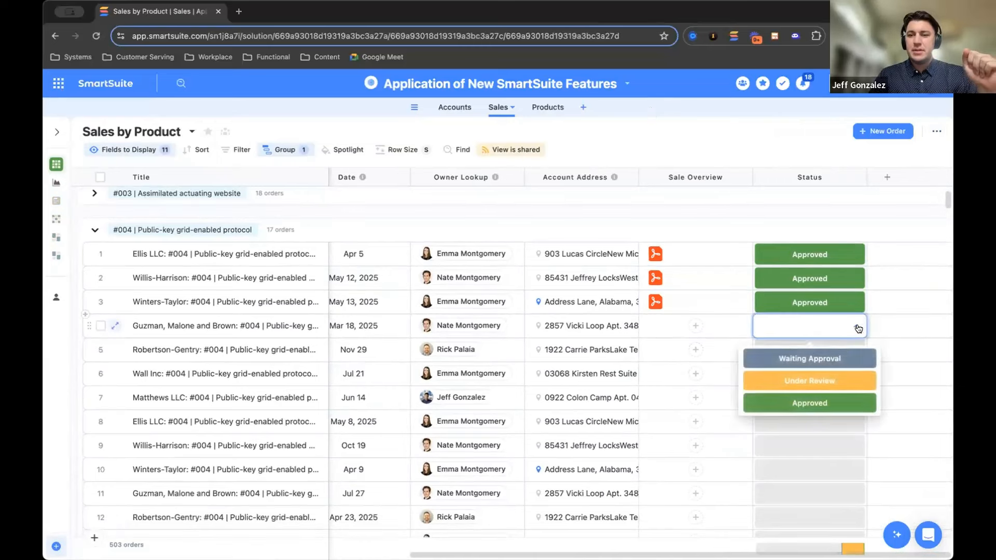
click(809, 403)
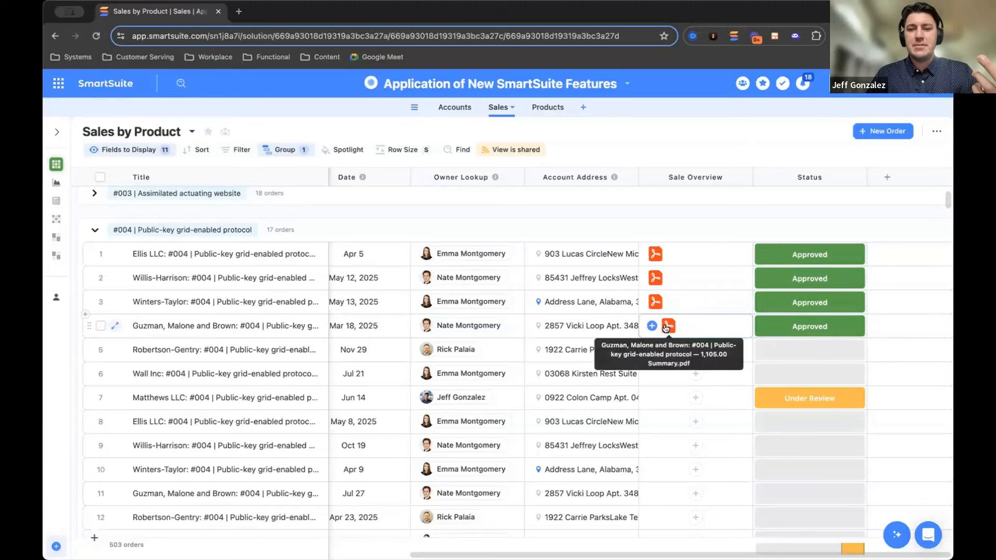
Open the Guzman, Malone and Brown order's summary PDF from Sale Overview, read through the sales order, and close it
click(666, 326)
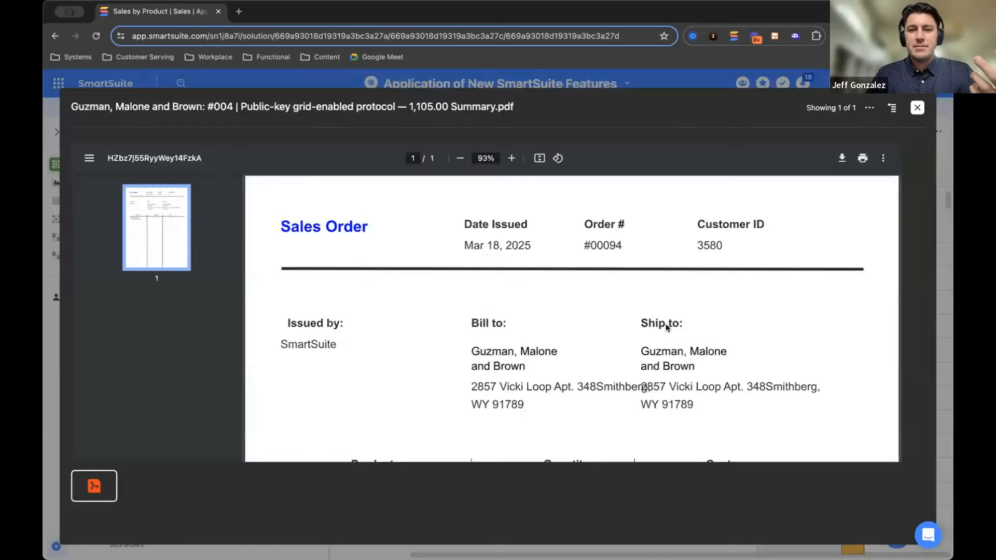
scroll(665, 323, down, 3)
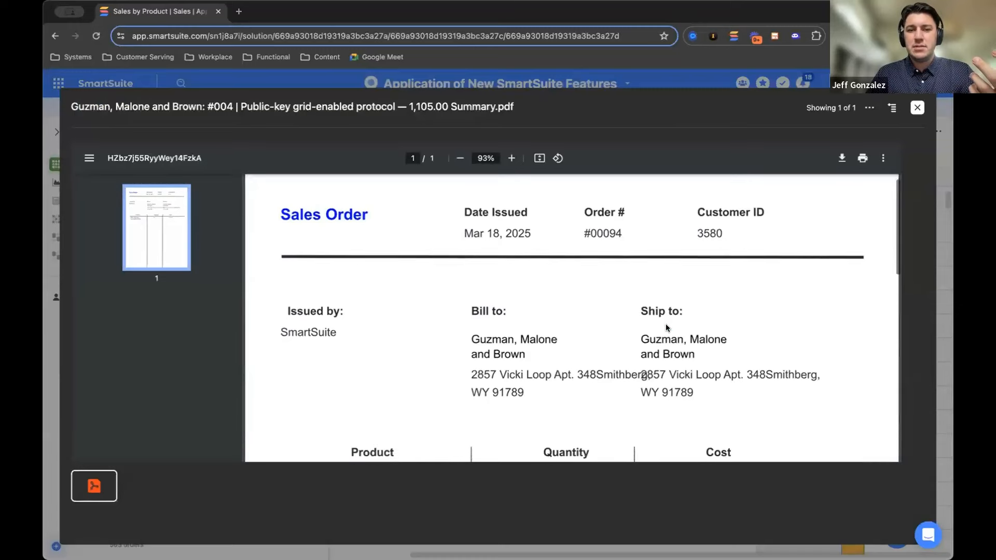
scroll(665, 324, down, 4)
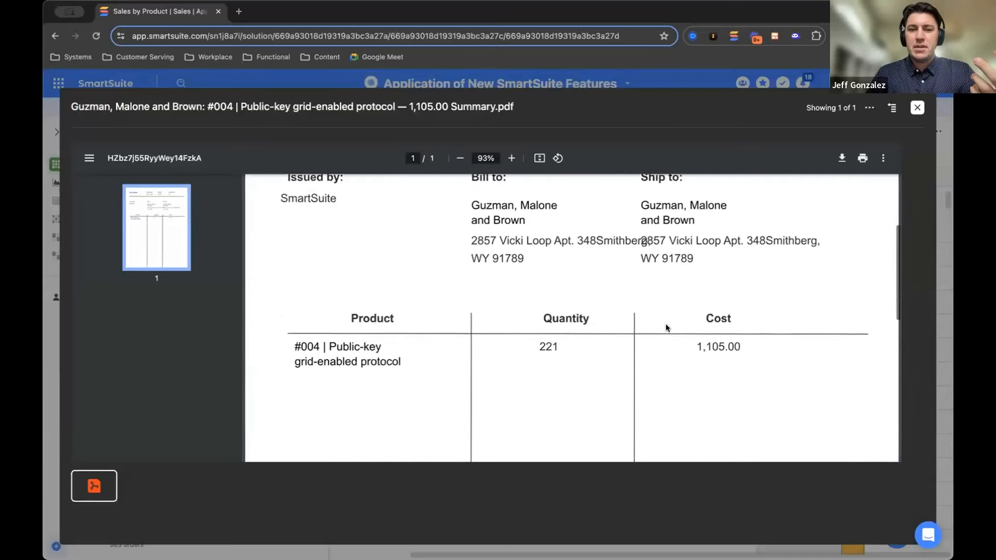
scroll(666, 325, down, 1)
scroll(666, 327, up, 6)
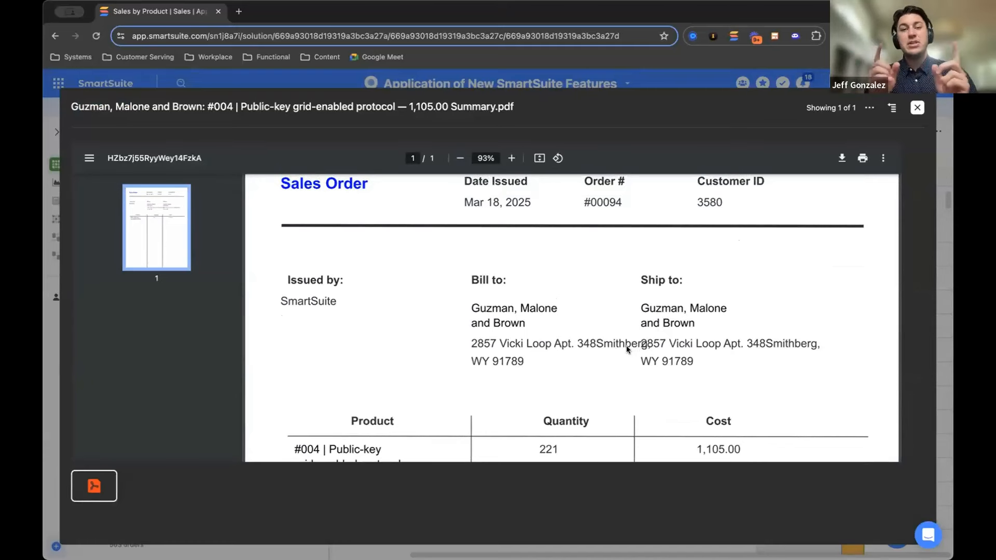
scroll(627, 345, up, 1)
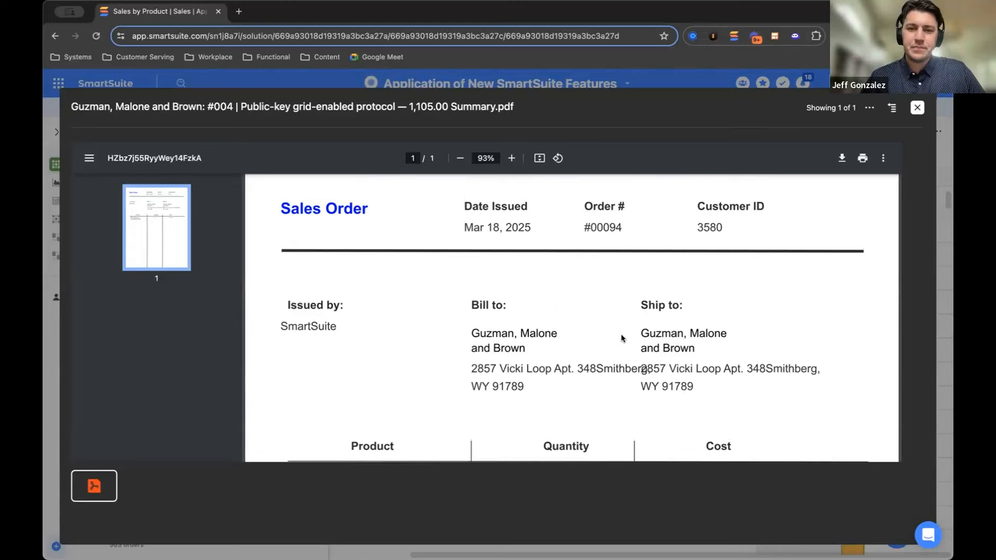
click(917, 108)
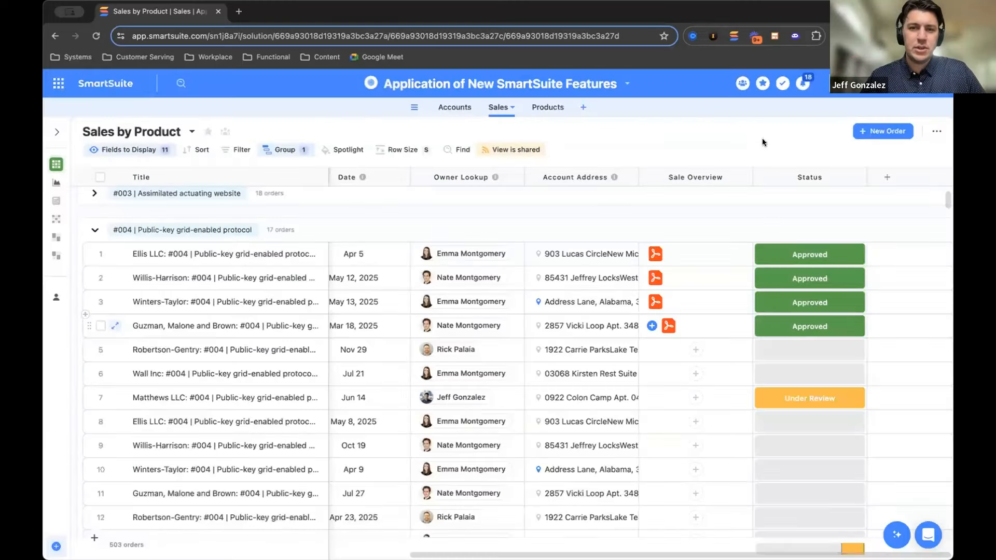
Open the Sales table's New Document in the Document Designer and return from the Product element's settings to the available fields
click(511, 107)
mouse_move(526, 263)
click(643, 256)
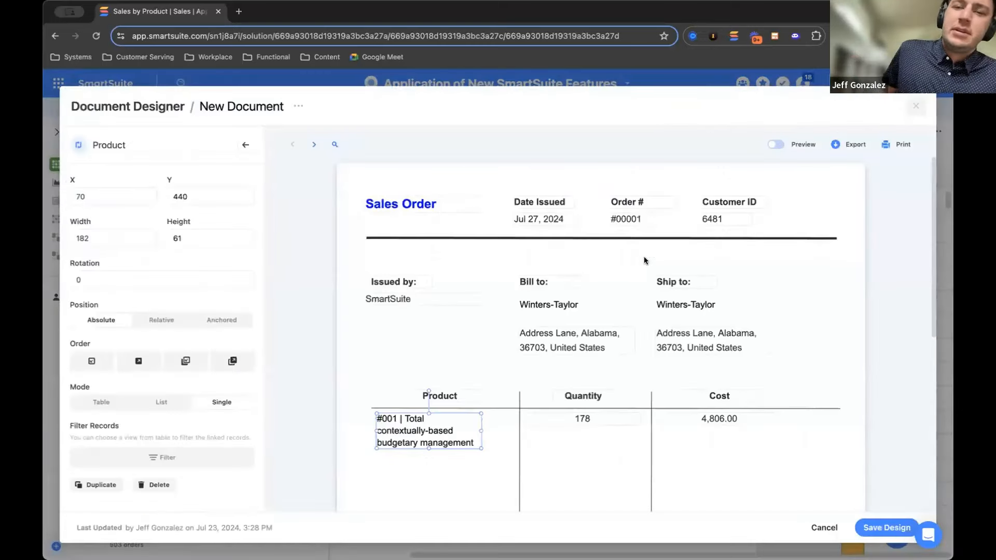
click(246, 145)
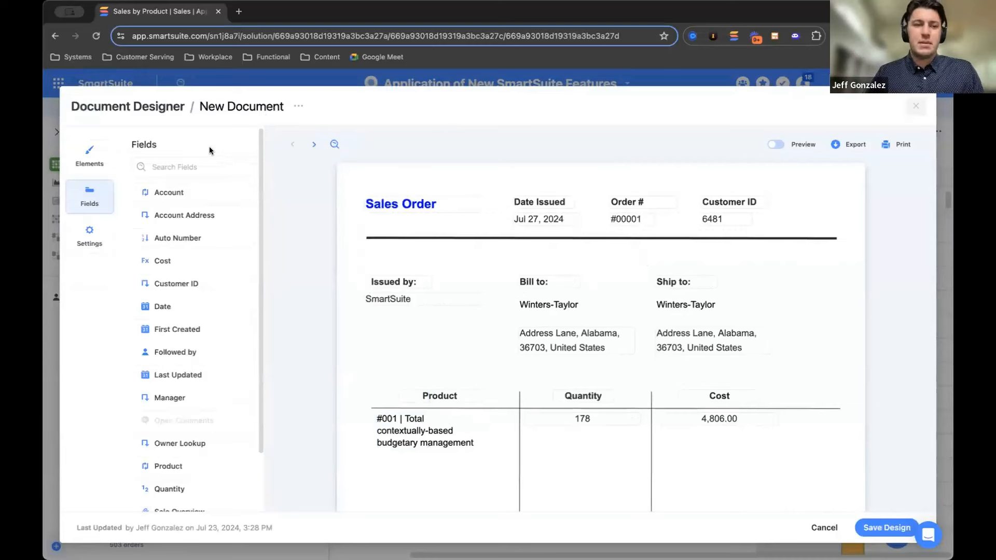
Review the elements available for the document alongside the Sales Order layout, and return to the list of available fields
click(104, 161)
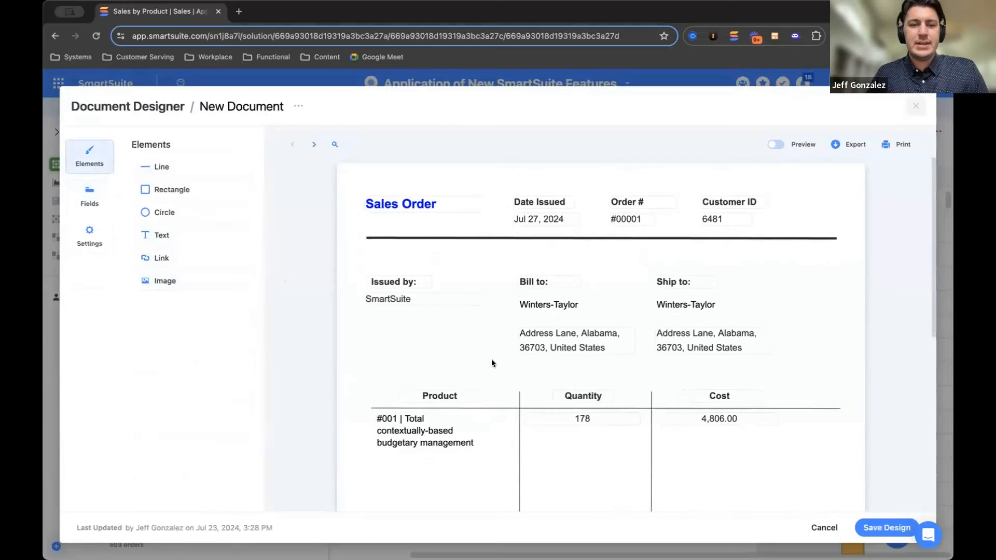
scroll(520, 424, down, 2)
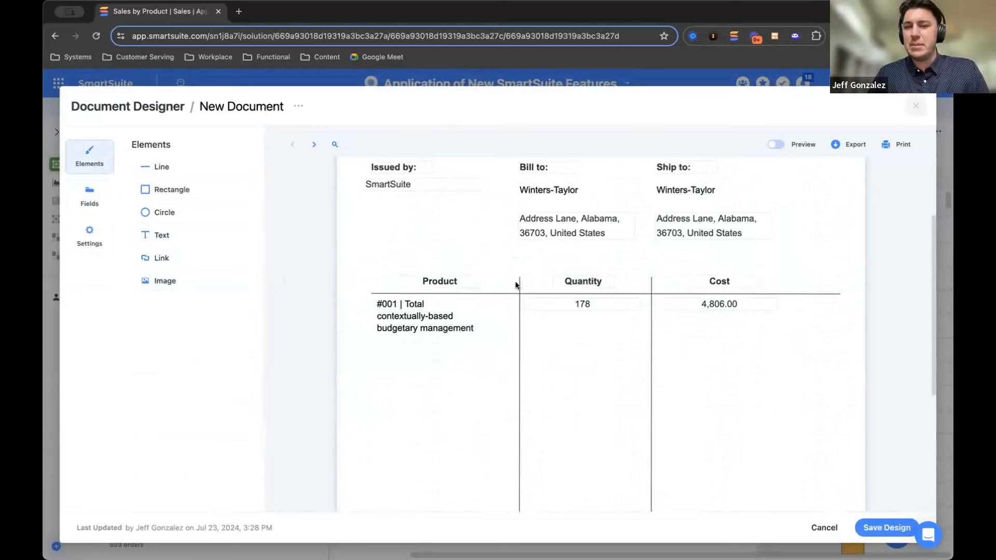
scroll(524, 301, up, 1)
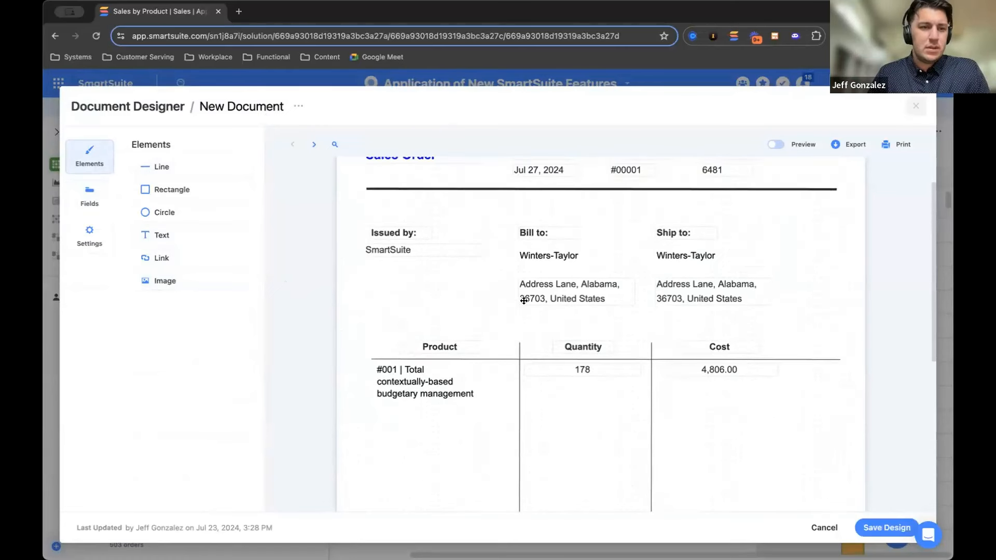
click(89, 194)
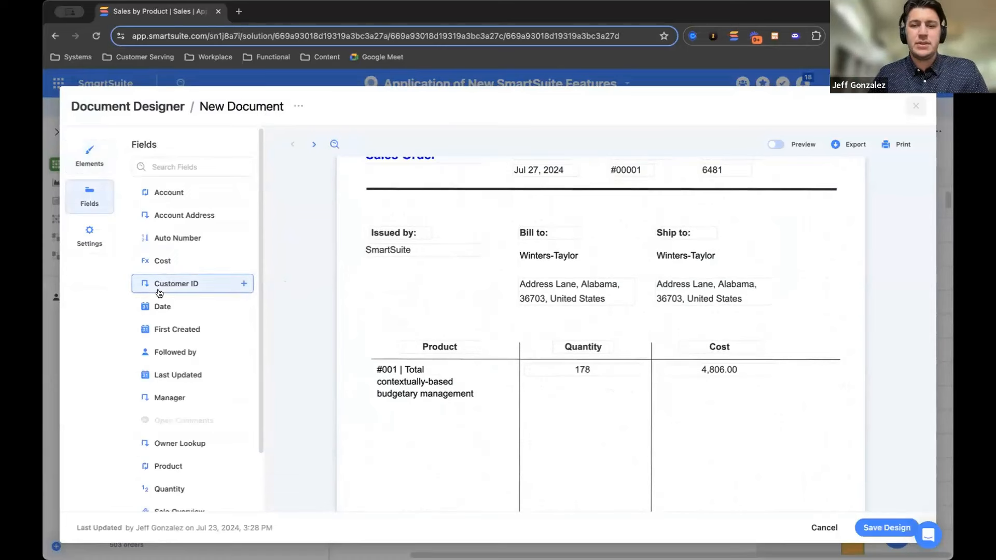
Open the settings of the Cost value in the sales order and look through its position, font, alignment and colour options
click(717, 371)
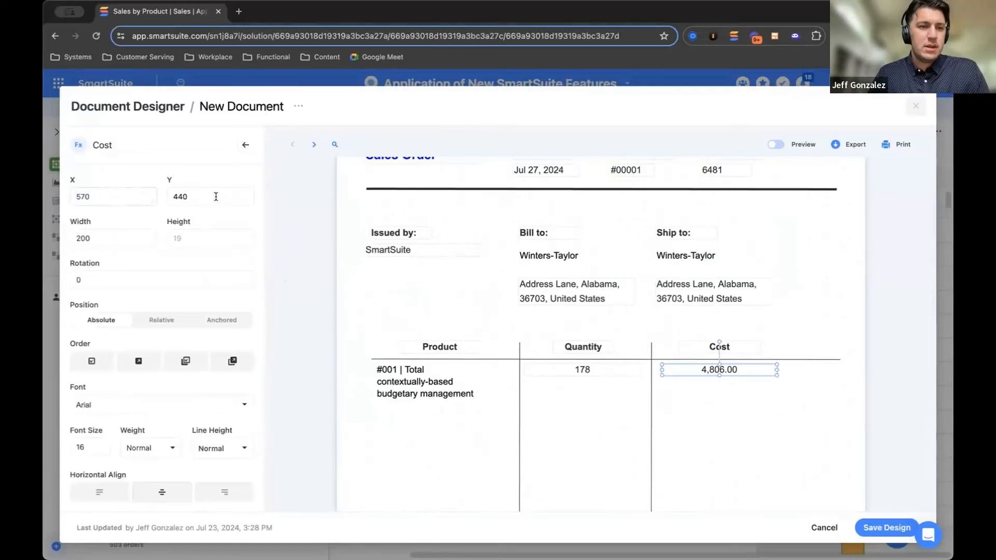
scroll(123, 233, down, 5)
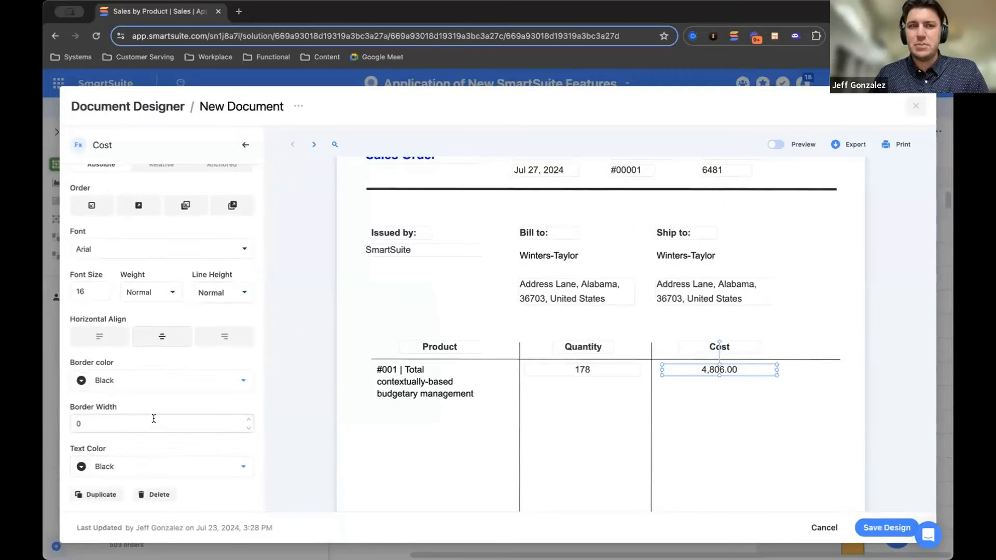
scroll(154, 419, up, 3)
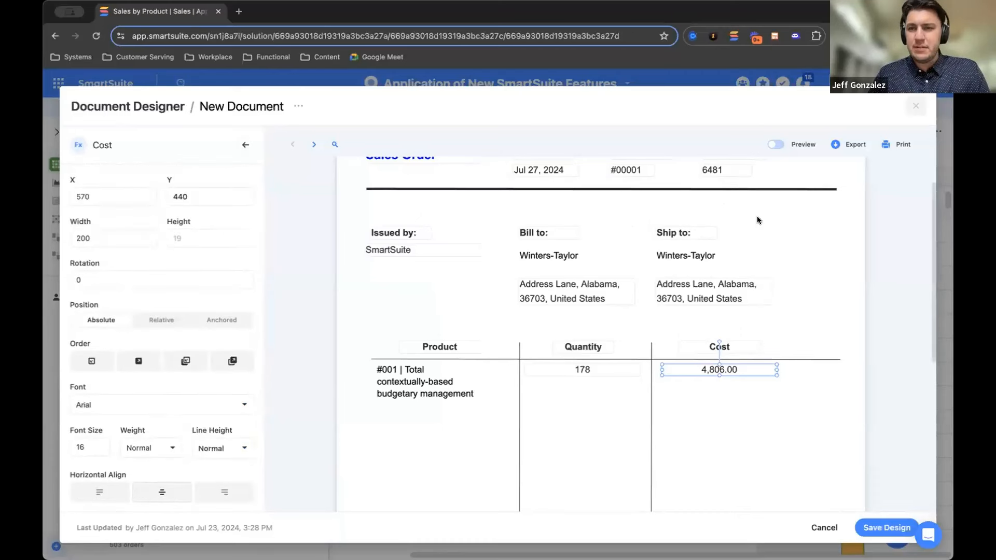
Page forward through the sales records in the document design until order #00006 for Gutierrez-Williams
scroll(785, 267, up, 1)
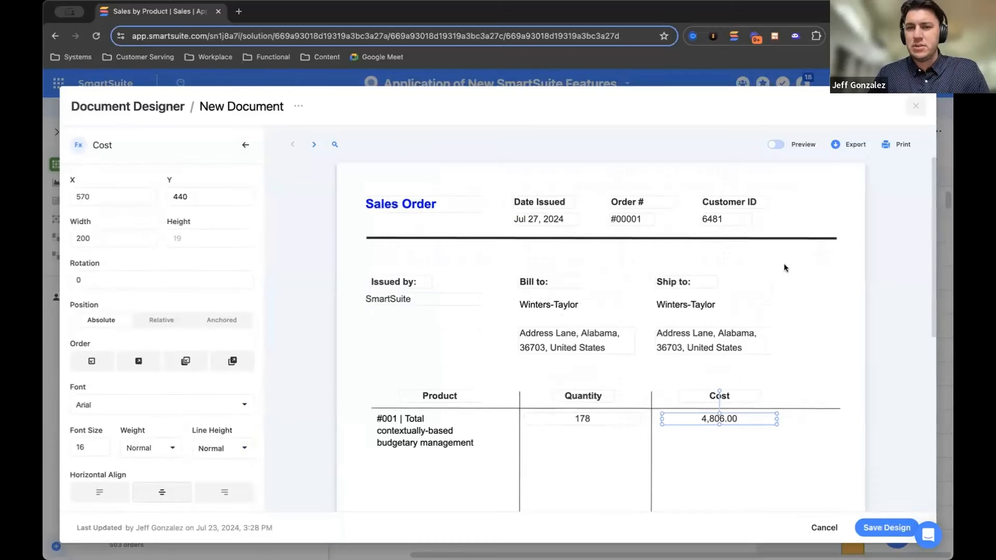
click(313, 145)
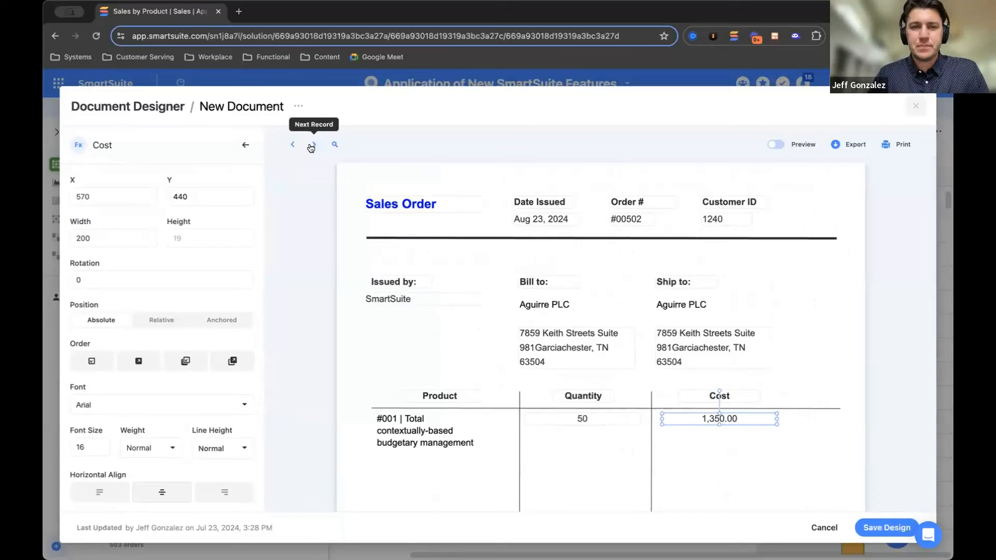
click(311, 148)
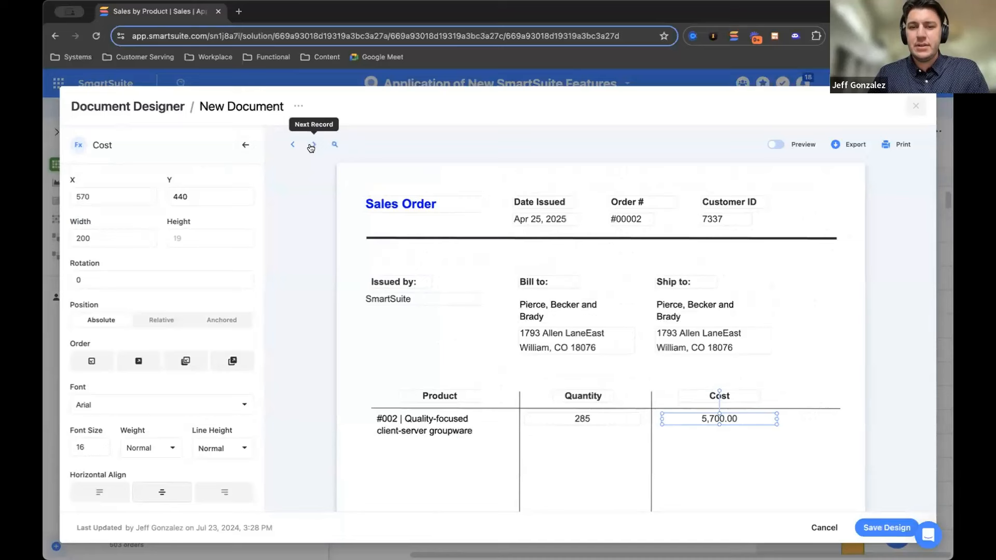
click(310, 148)
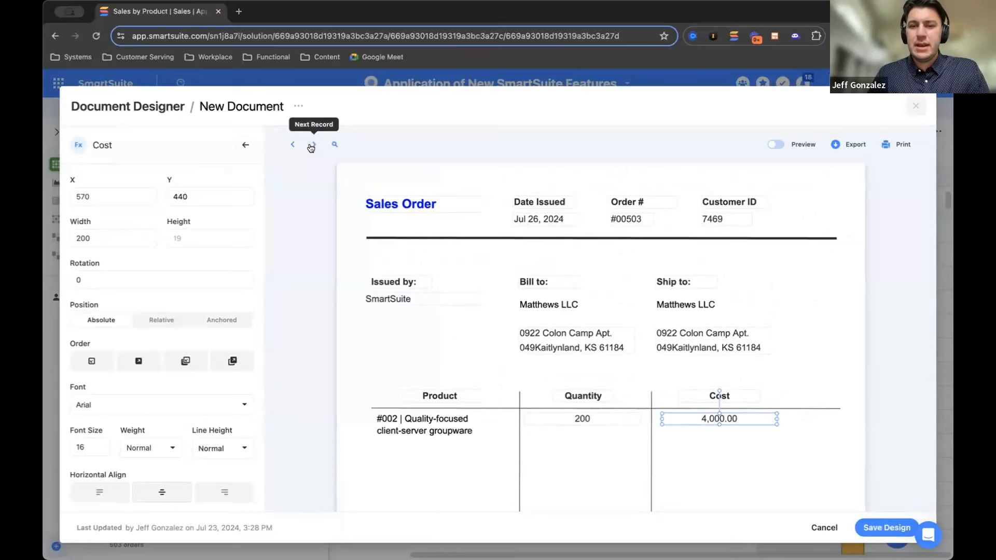
click(311, 149)
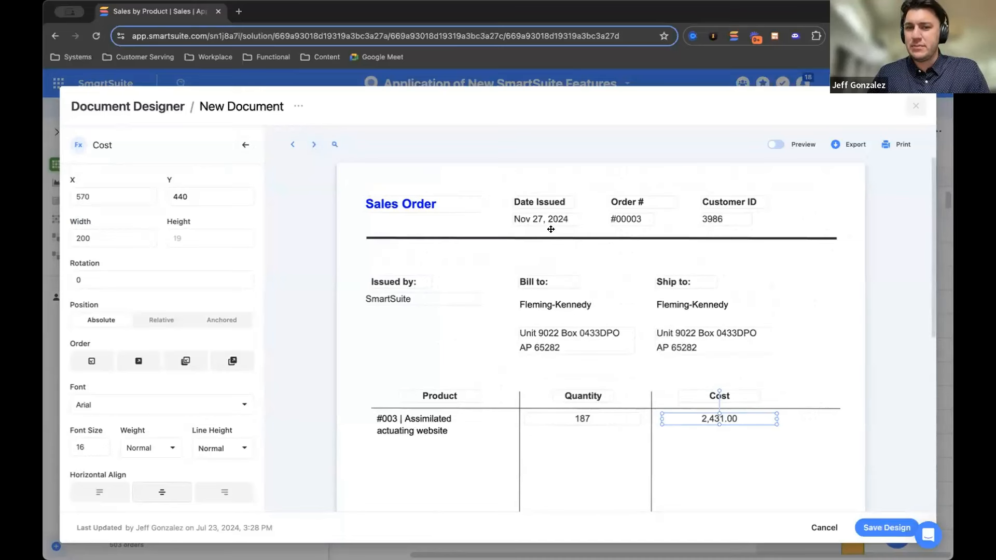
click(314, 145)
click(314, 145)
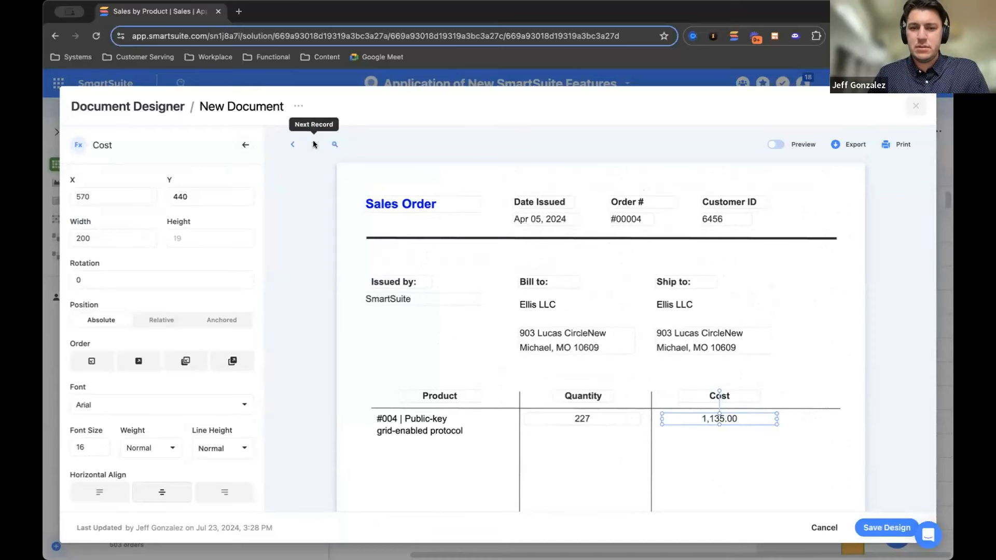
click(314, 145)
click(315, 145)
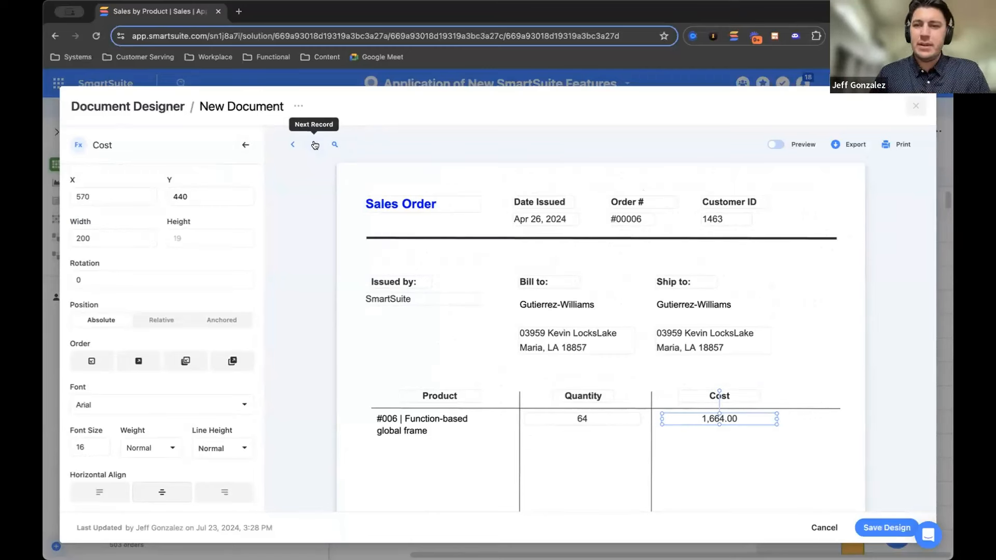
Preview the sales order document for order #00006 and close the Document Designer without saving
click(777, 144)
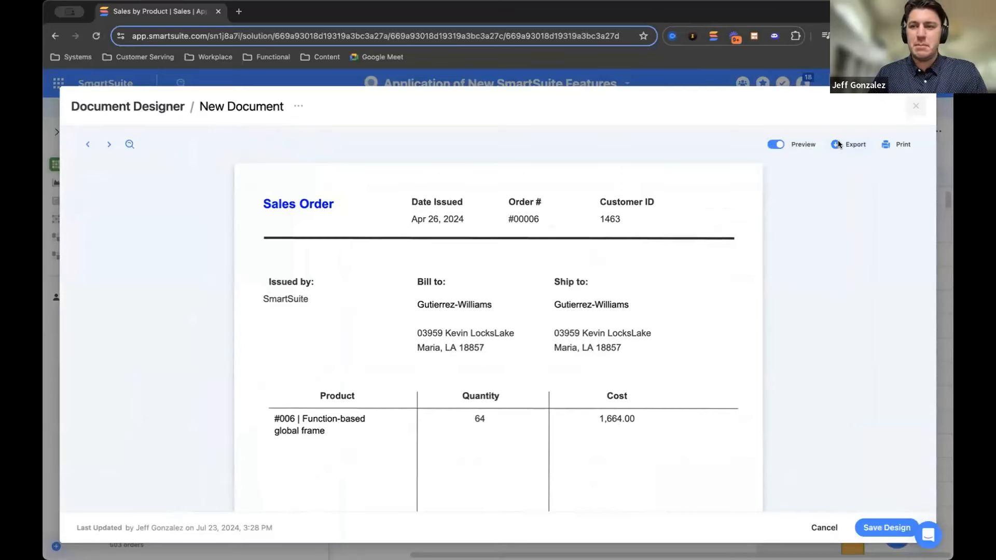
click(916, 108)
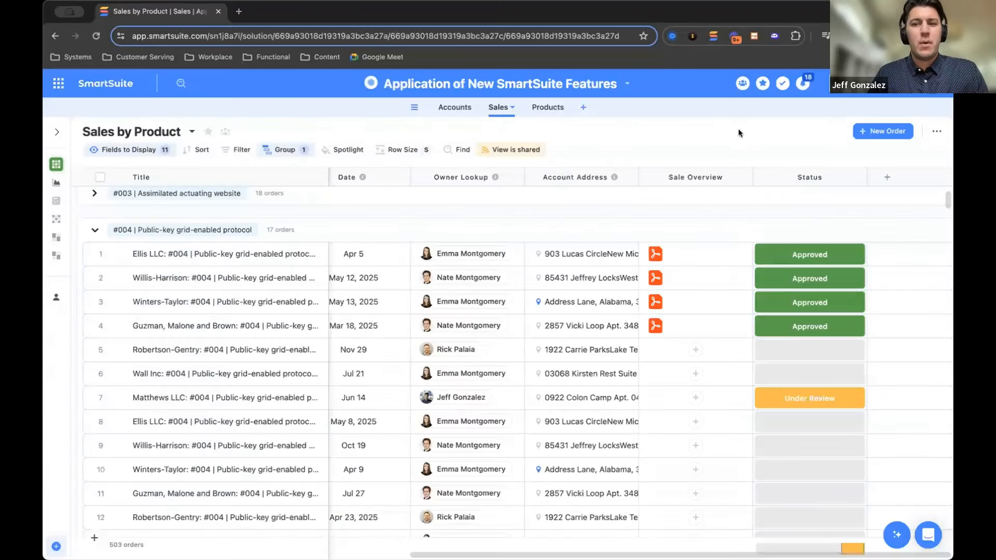
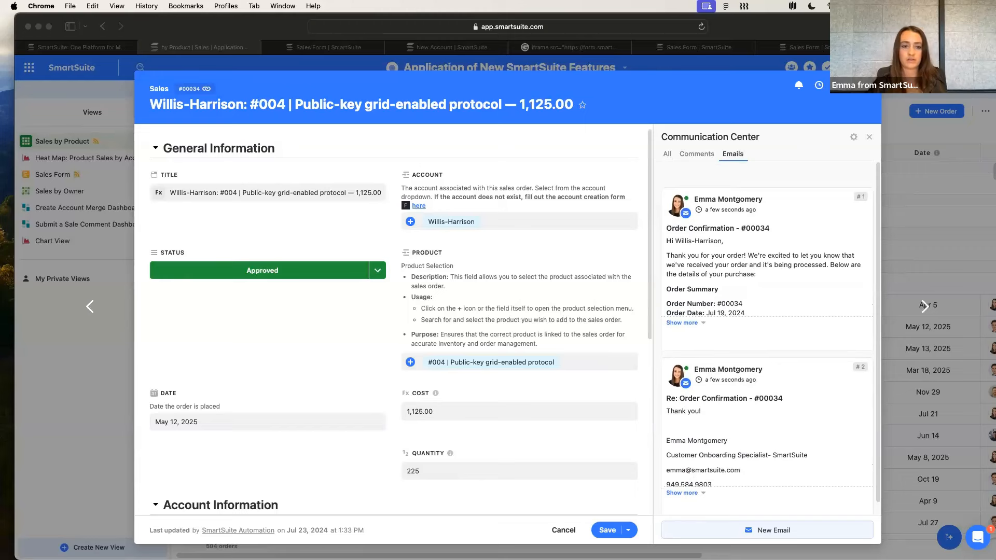
Look over the emails of the Willis-Harrison order, close it, and open the All Accounts By Owner view in Accounts
scroll(686, 261, down, 2)
key(super+Tab)
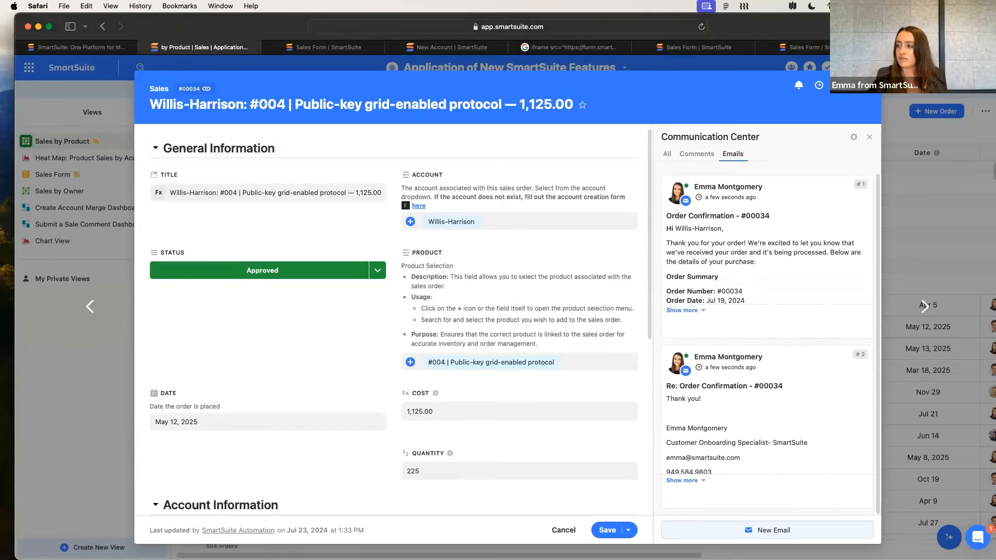
key(Escape)
click(468, 89)
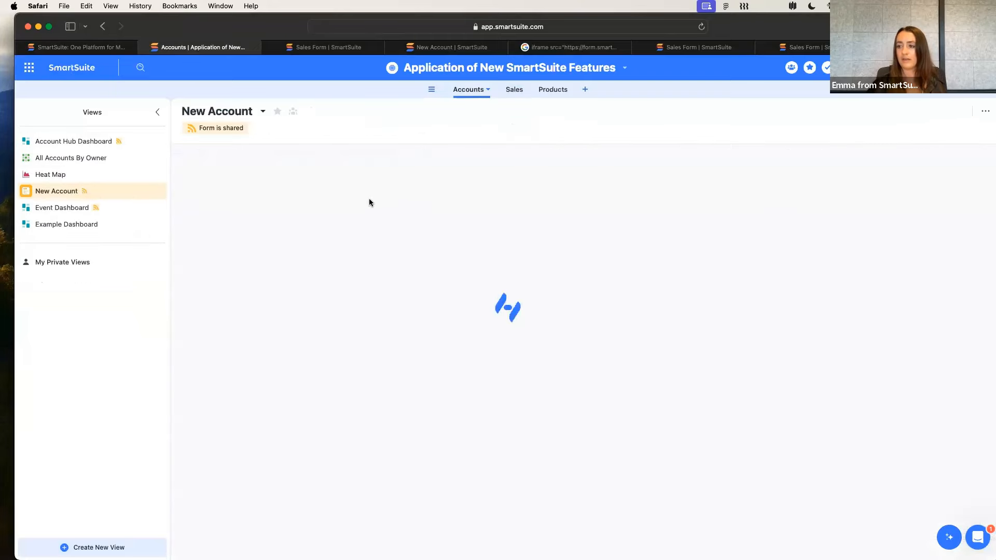
click(97, 156)
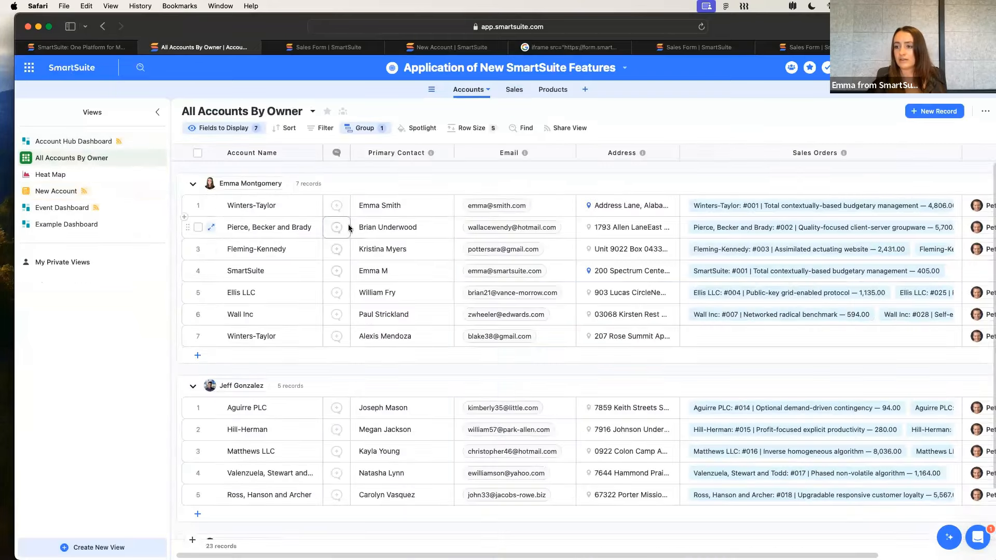
Open the Pierce, Becker and Brady account's emails, review its address and linked sales orders, and close the record
click(335, 229)
click(745, 153)
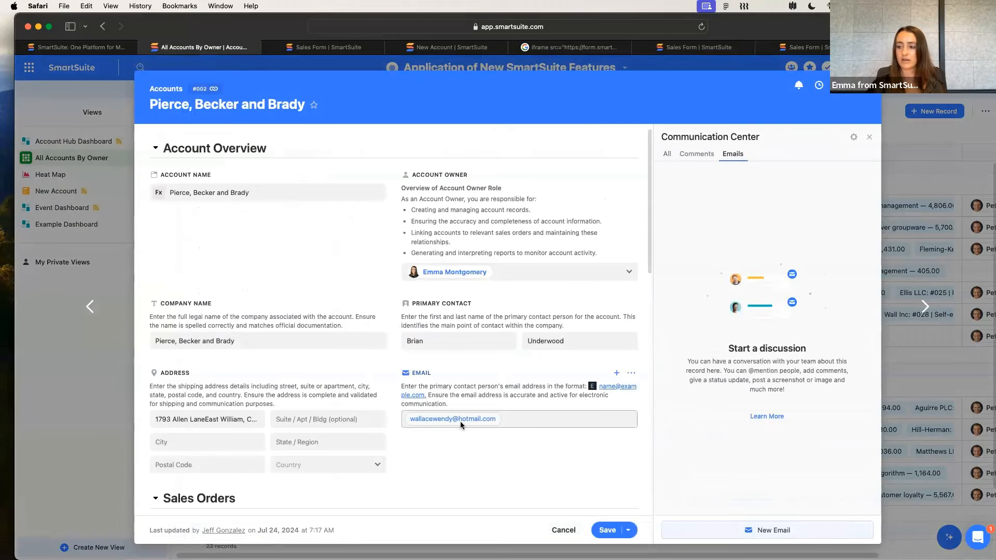
scroll(460, 421, down, 1)
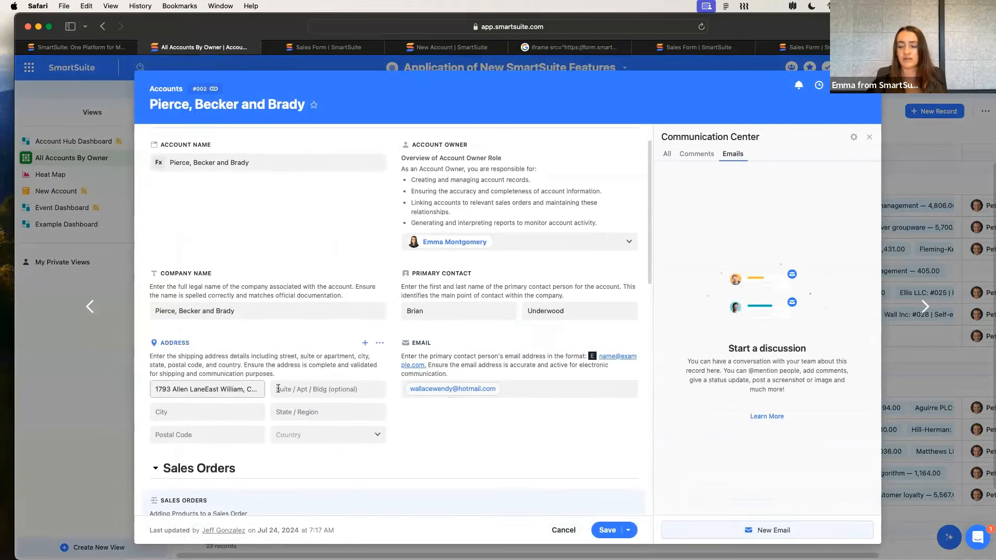
scroll(427, 433, down, 10)
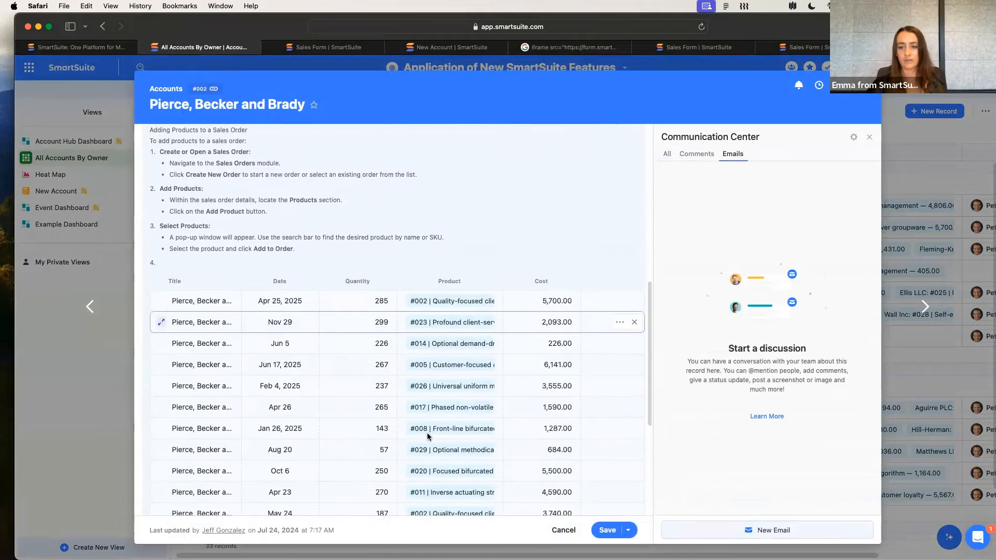
scroll(428, 433, down, 1)
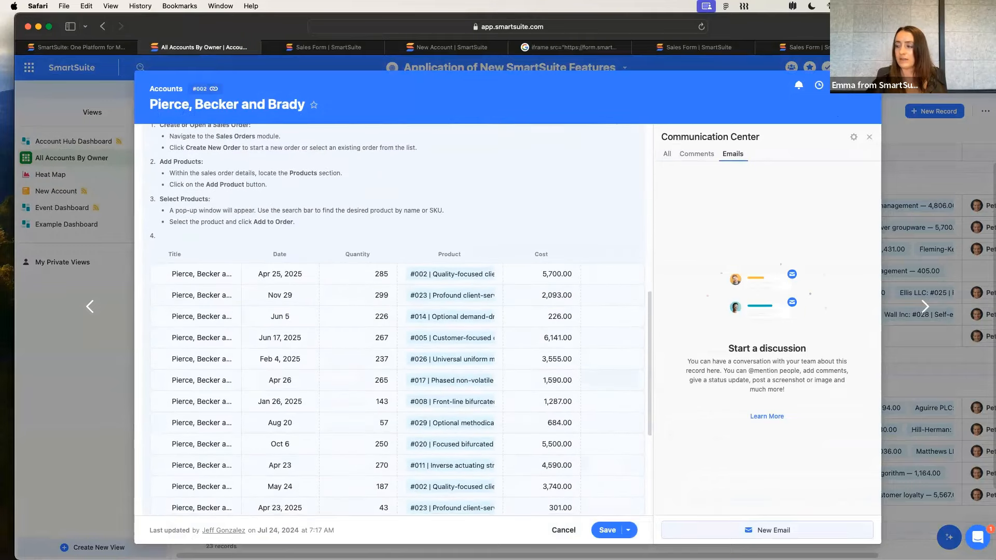
click(866, 85)
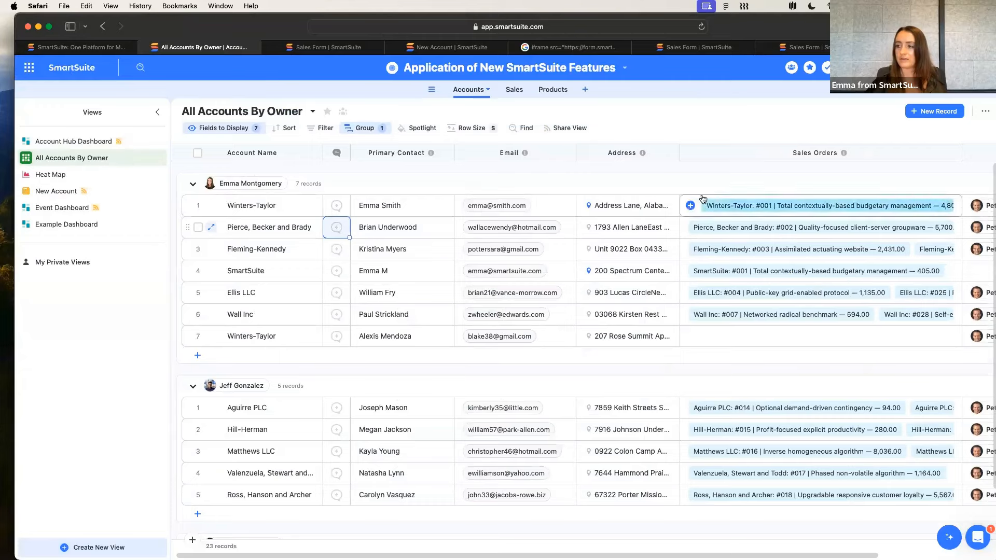
click(744, 126)
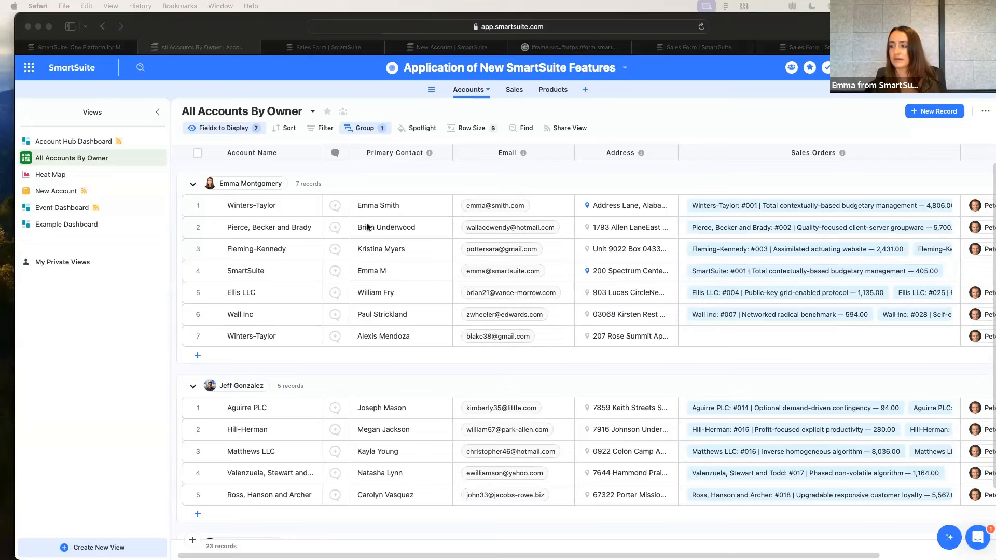
Open the first Ellis LLC order under product #004 in Sales and show the Account field's help text settings
click(516, 90)
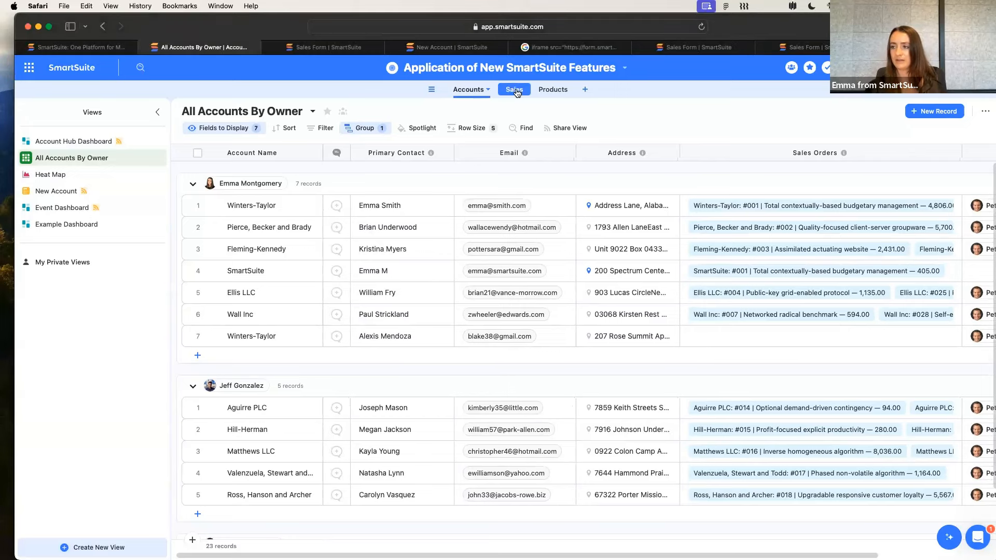
click(212, 307)
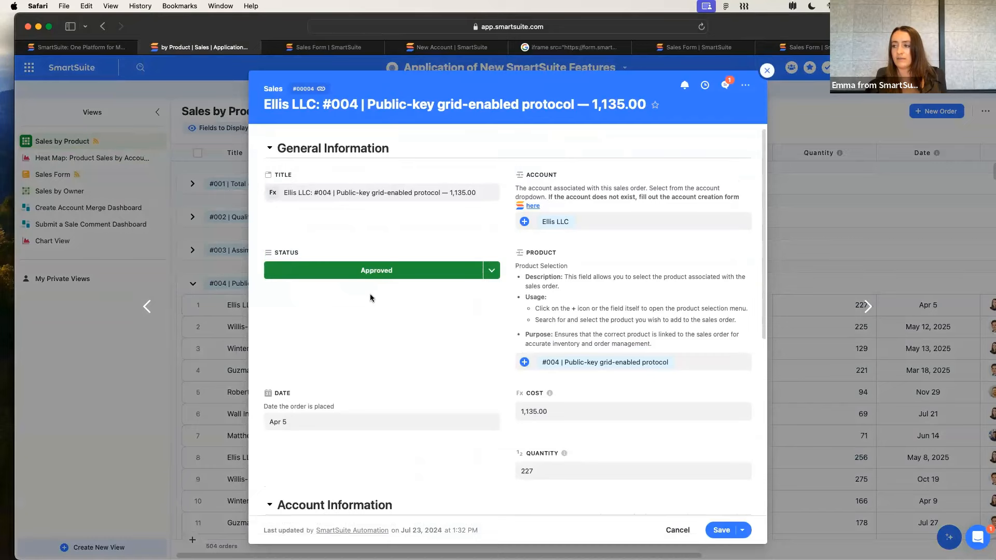
click(767, 71)
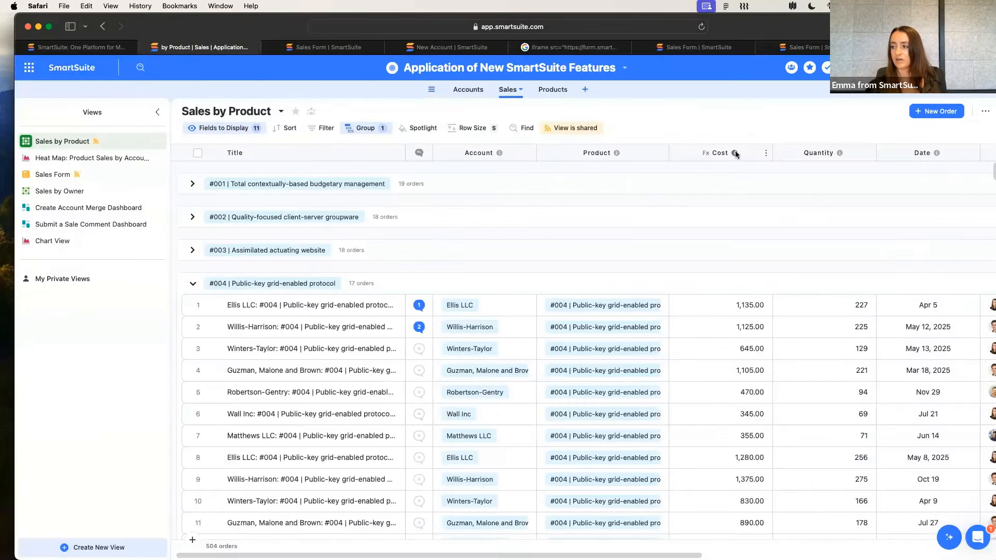
click(213, 304)
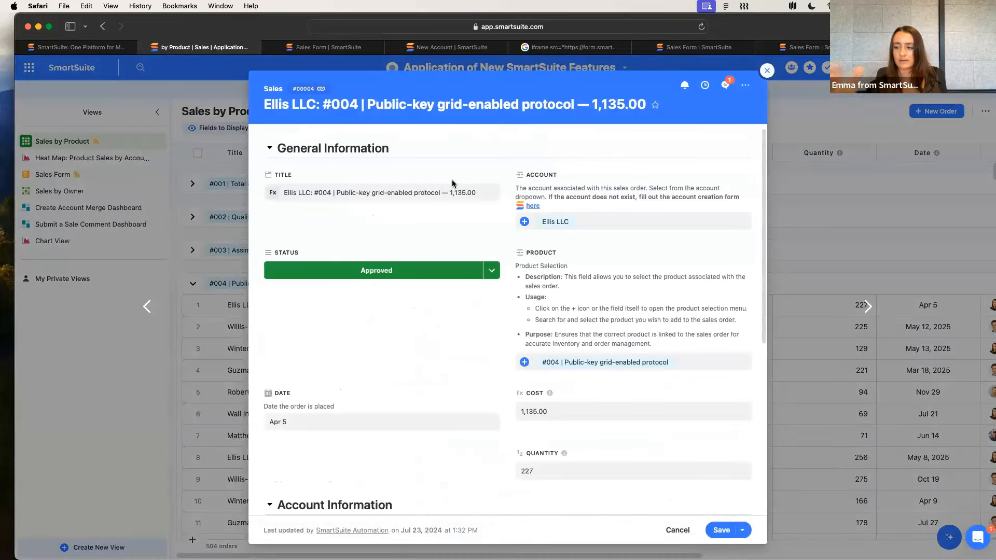
double_click(547, 175)
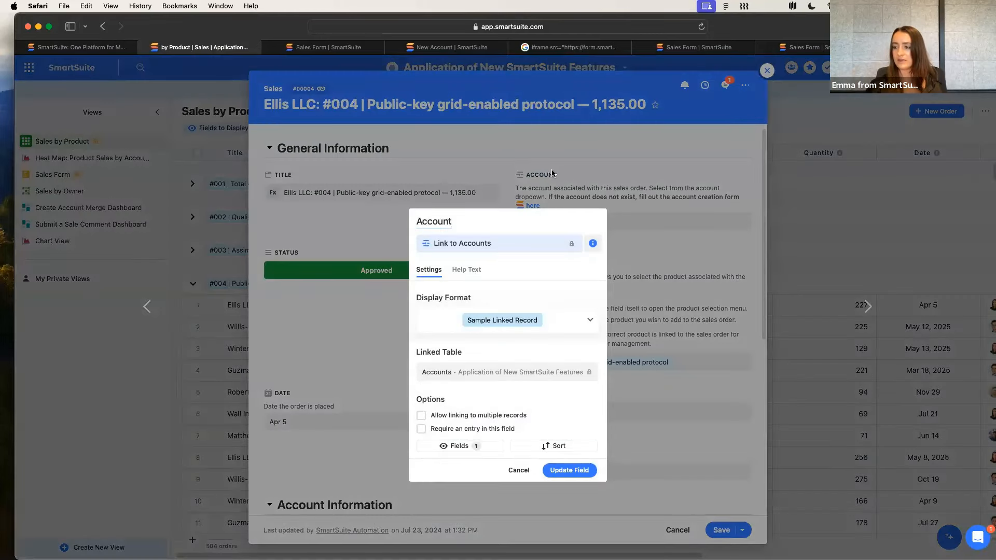
click(466, 270)
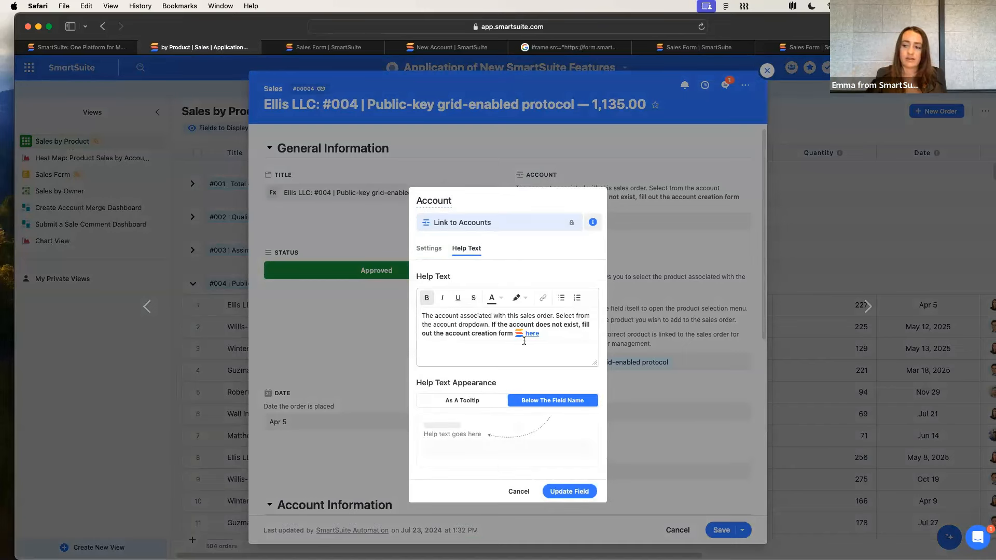
Highlight the Account field's help text containing the account creation form link, and update the field without editing it
drag(563, 334, 430, 323)
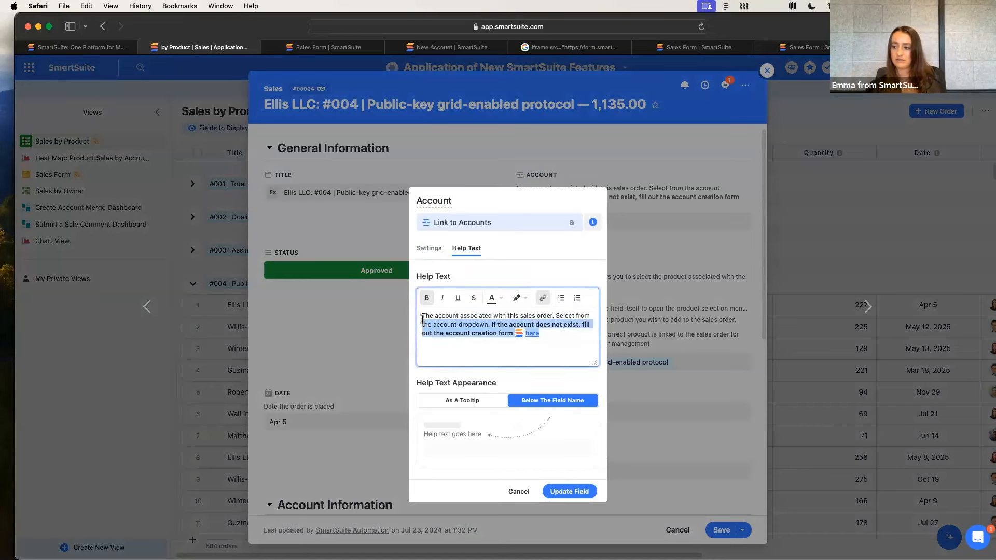
click(425, 316)
triple_click(546, 336)
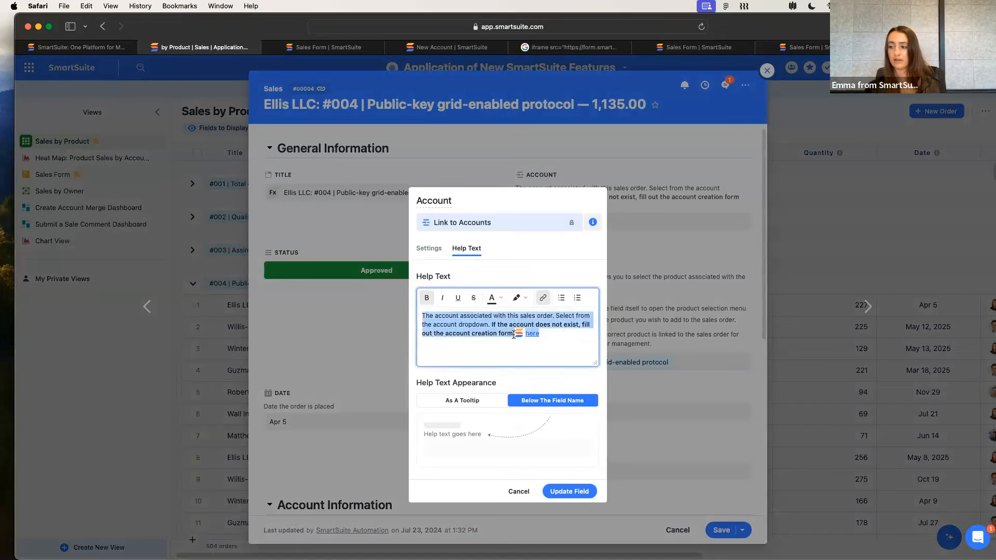
click(502, 351)
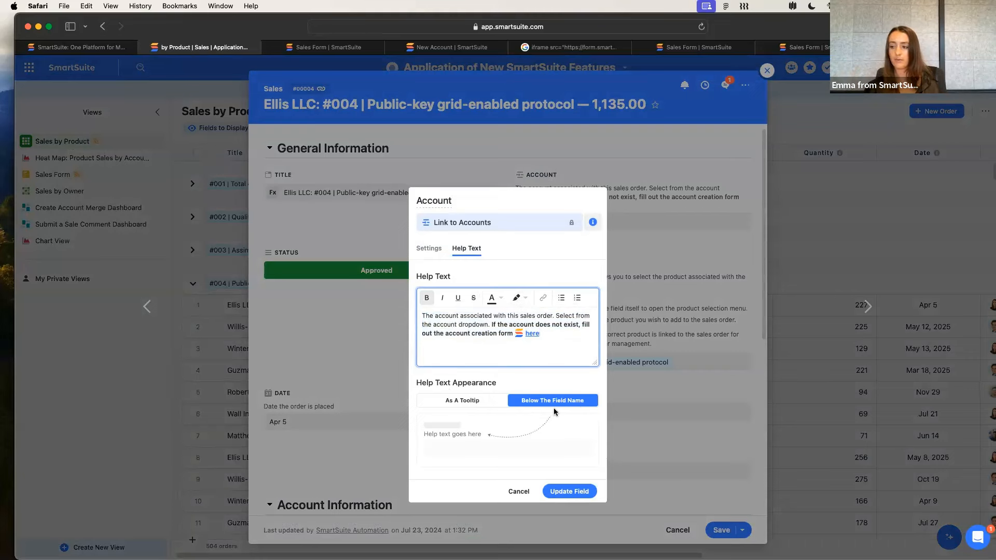
click(565, 490)
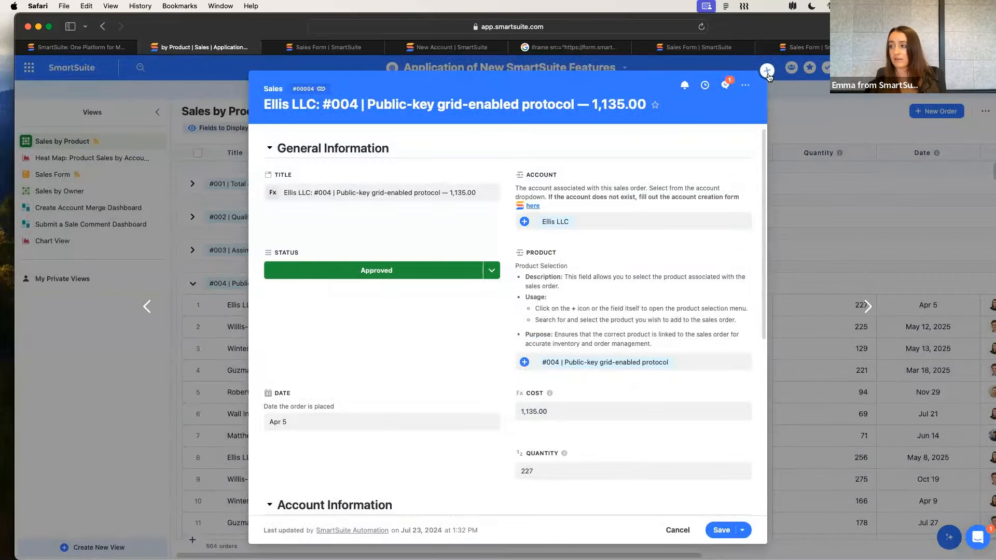
Start a new sales order, follow the account creation form link in the Account help text, and return to the order
click(767, 70)
click(937, 111)
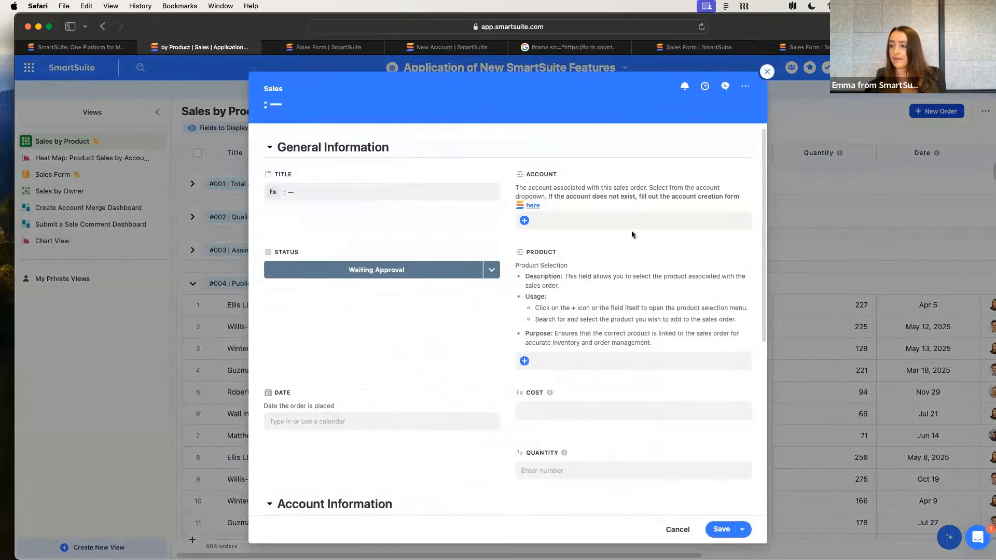
click(532, 206)
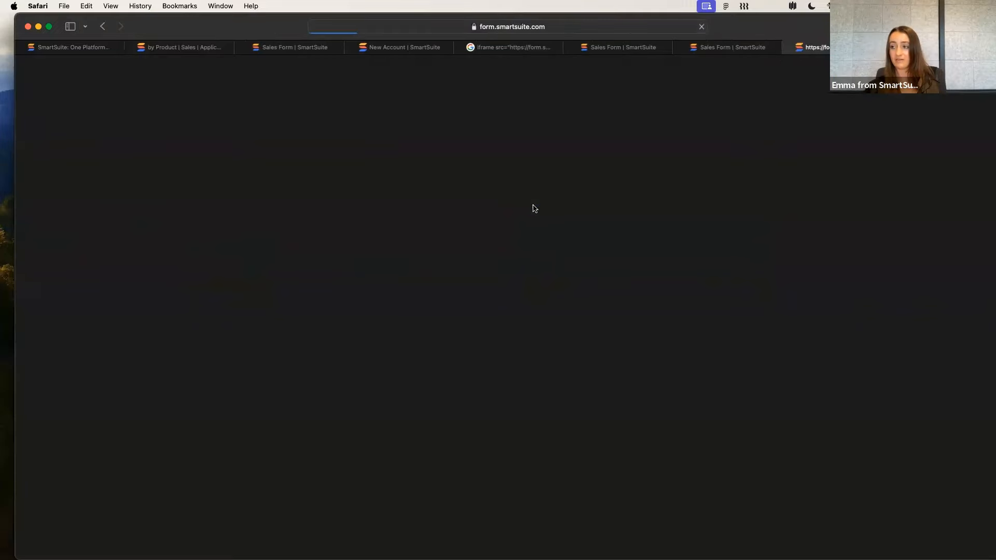
click(110, 50)
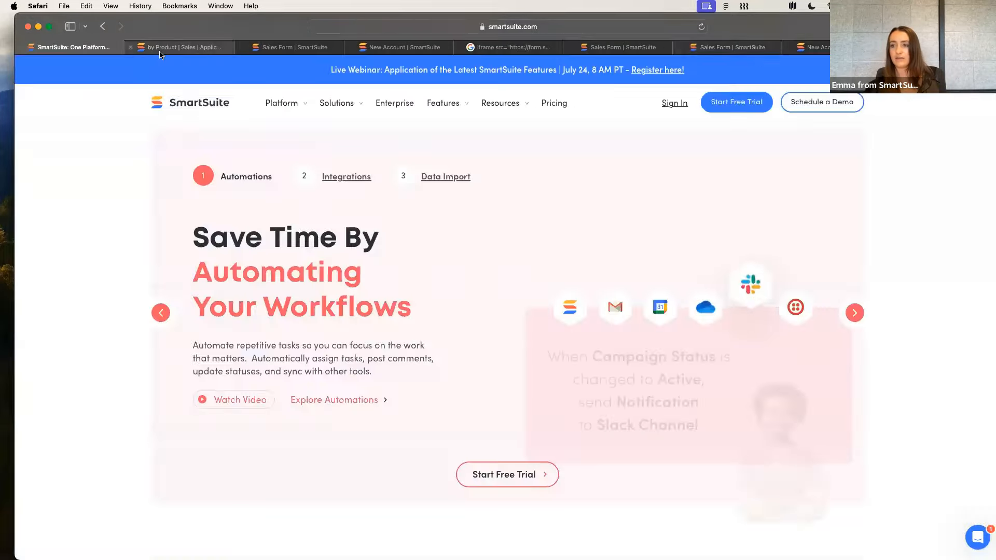
click(160, 51)
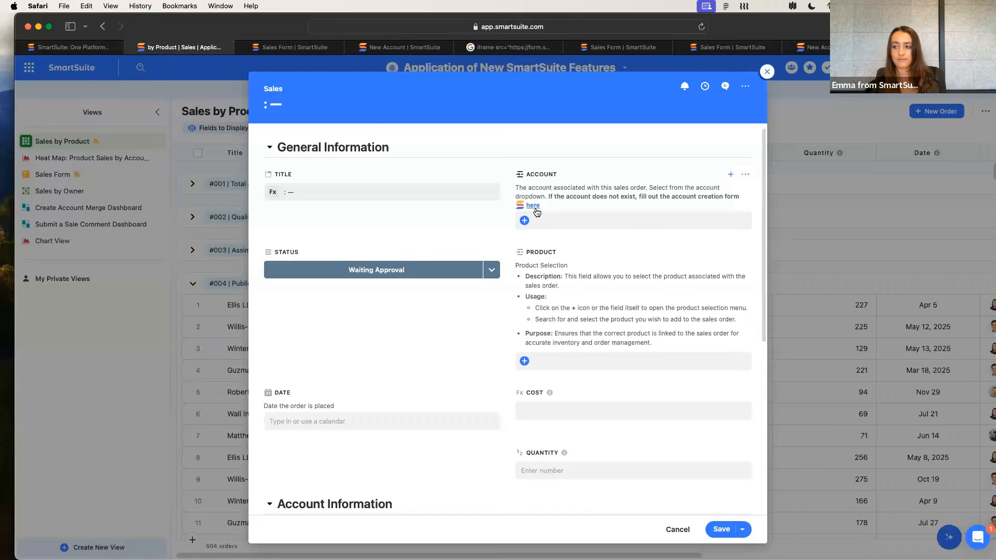
Review the Product field's help text in the new order and open the product selection list, closing it without a choice
scroll(537, 212, down, 1)
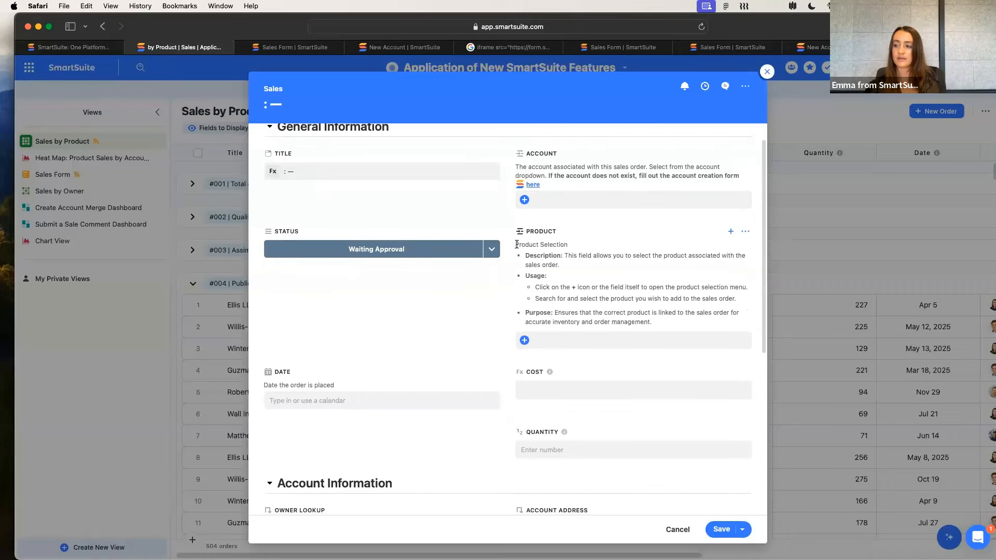
scroll(576, 255, down, 2)
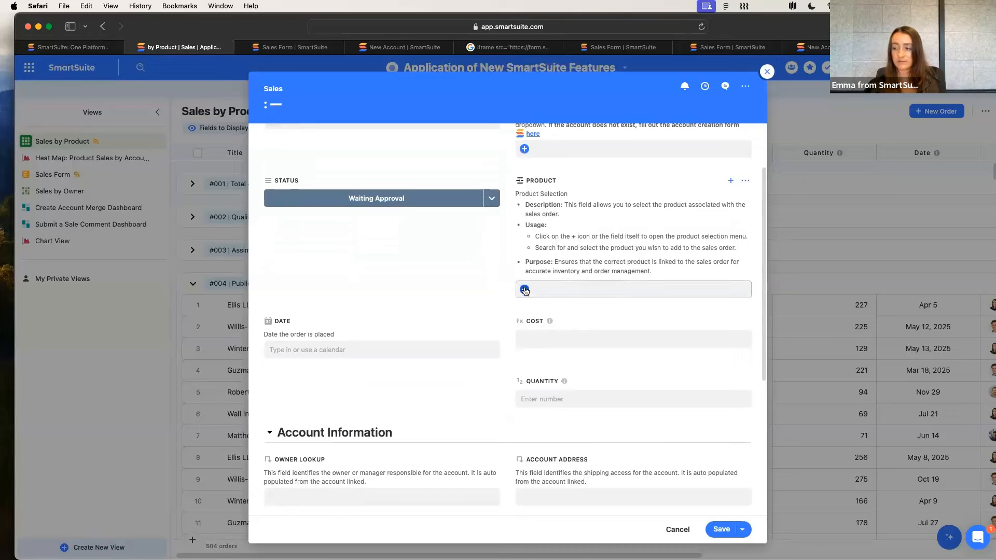
triple_click(578, 237)
click(563, 258)
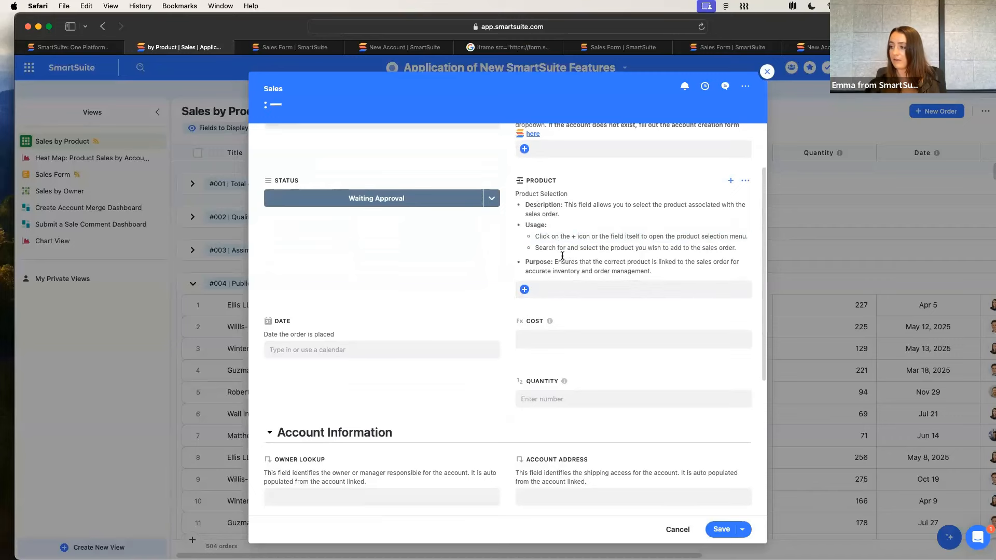
click(524, 290)
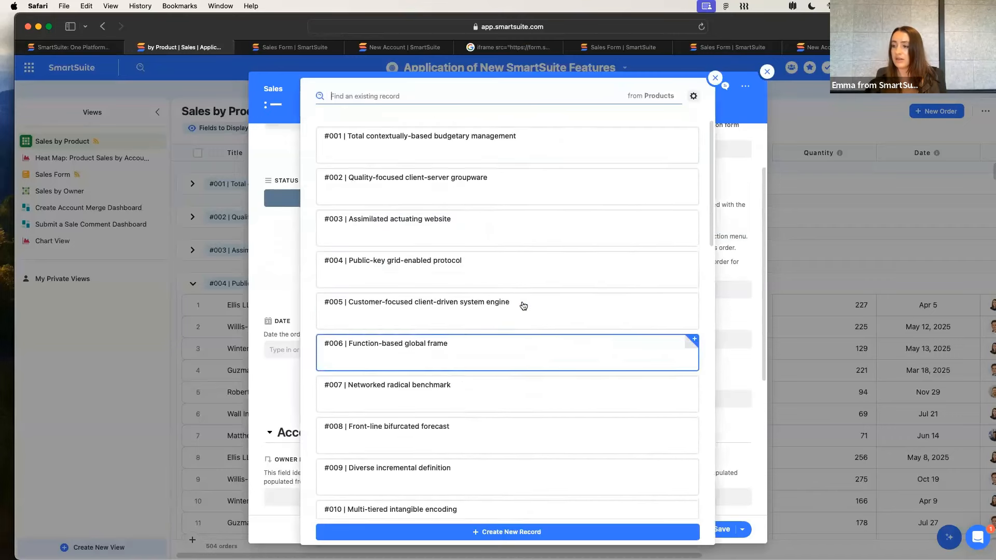
click(712, 81)
Read through the help text under the Date and Owner Lookup fields of the new order
scroll(472, 283, down, 2)
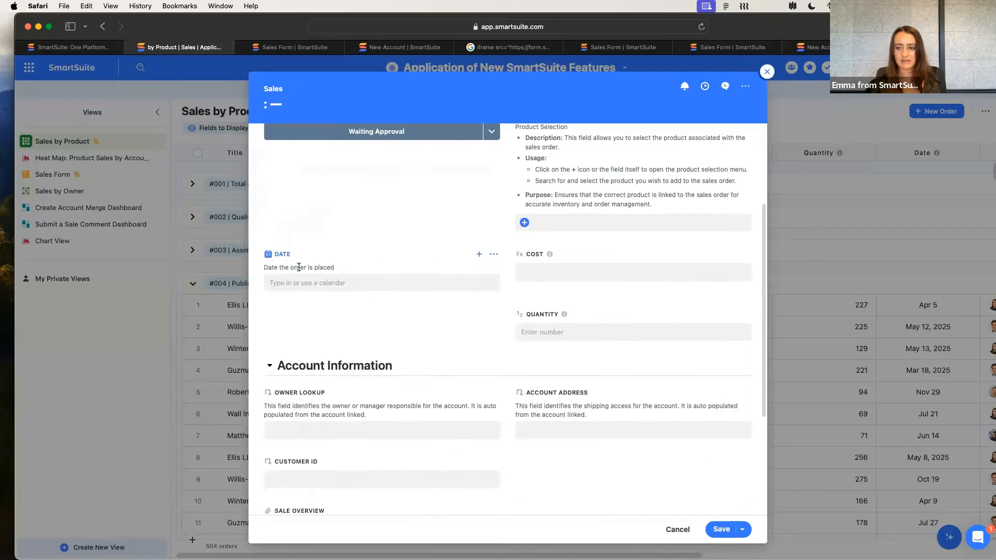
triple_click(299, 267)
click(375, 179)
scroll(364, 270, down, 1)
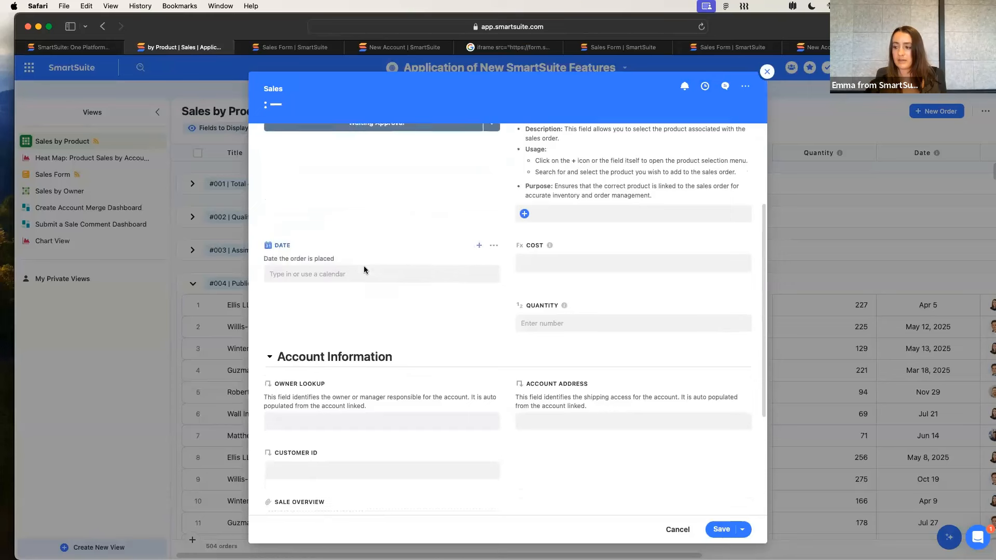
scroll(363, 269, down, 2)
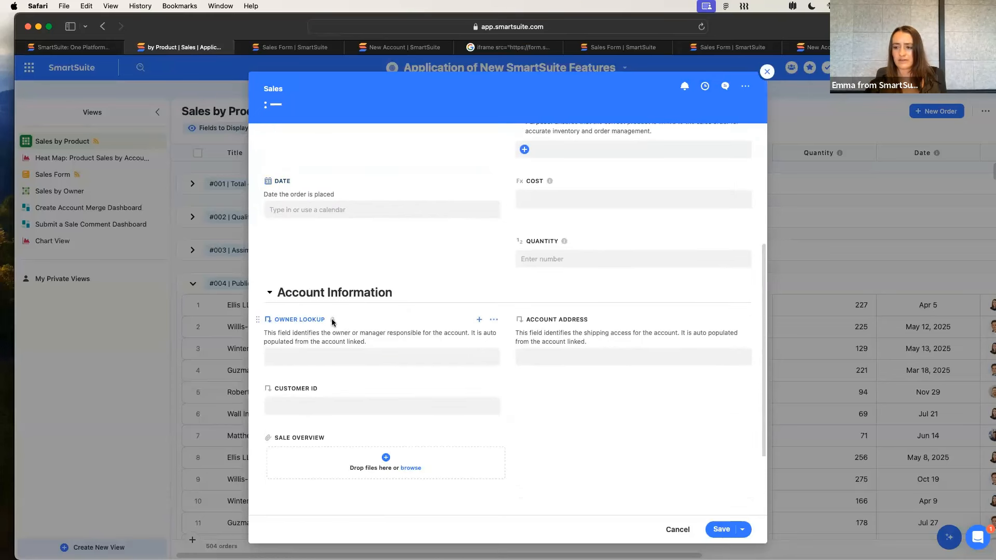
drag(264, 333, 387, 337)
click(385, 344)
triple_click(383, 345)
click(339, 333)
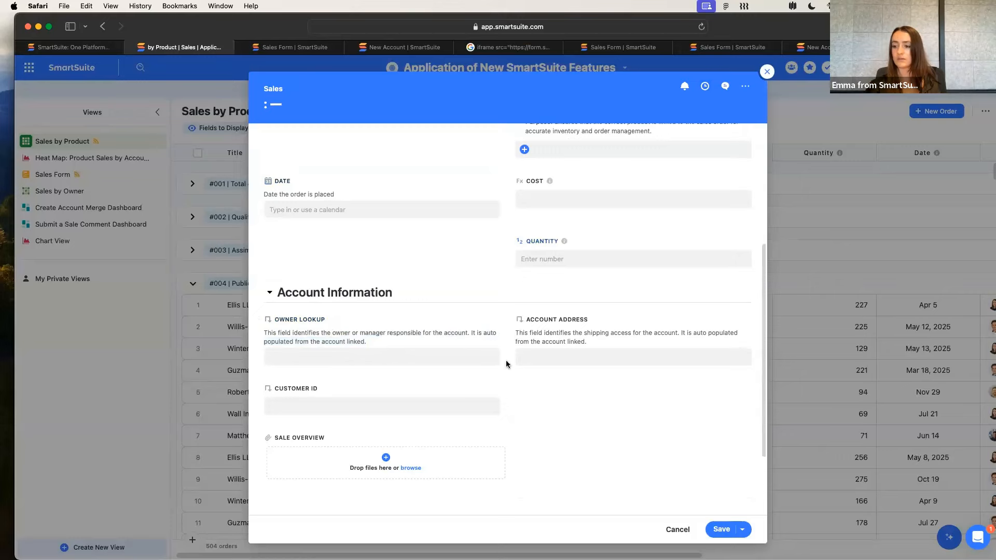
Cancel the new sales order and return to the Sales by Product view
scroll(506, 360, up, 5)
scroll(556, 392, down, 1)
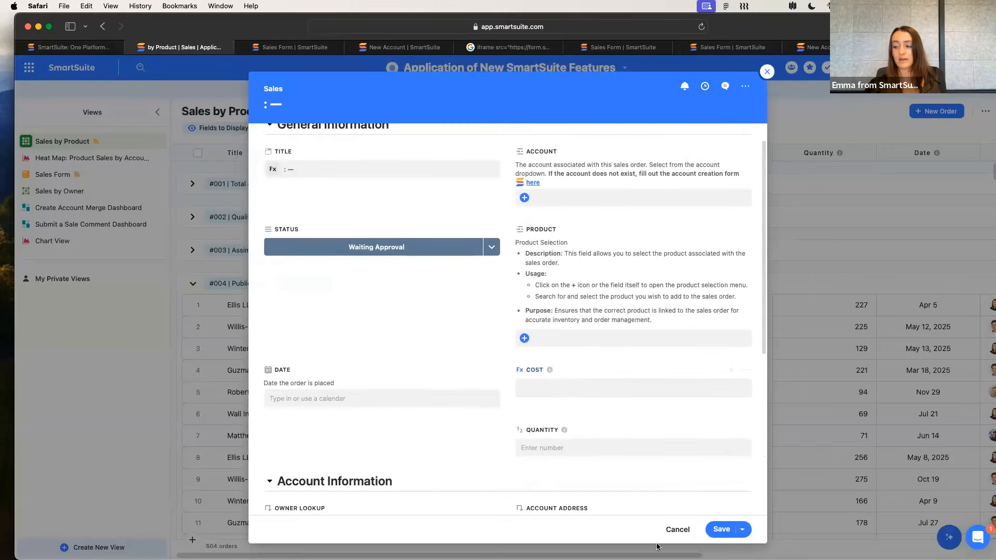
click(676, 530)
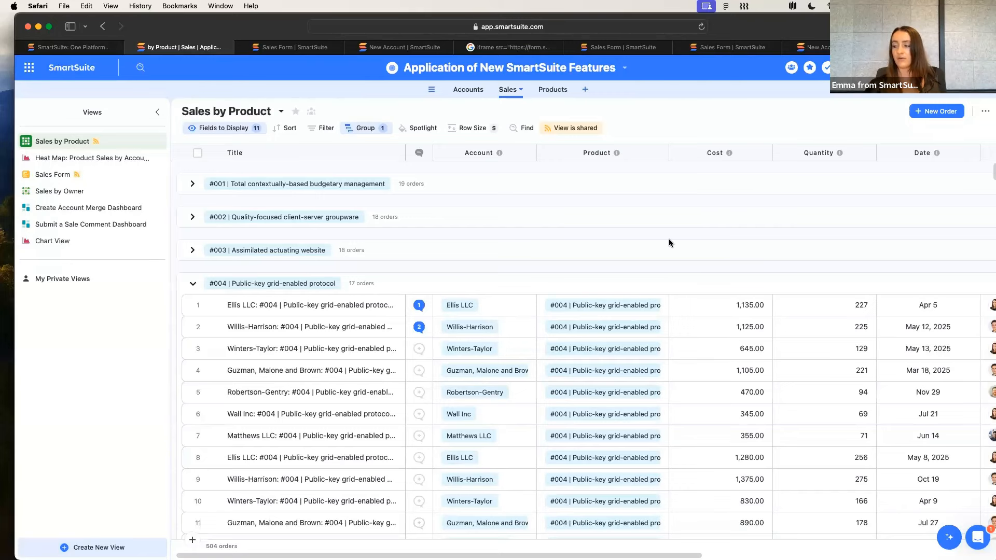
Open the Solution Guide of Application of New SmartSuite Features and read through its sections
scroll(669, 242, down, 1)
scroll(669, 242, up, 1)
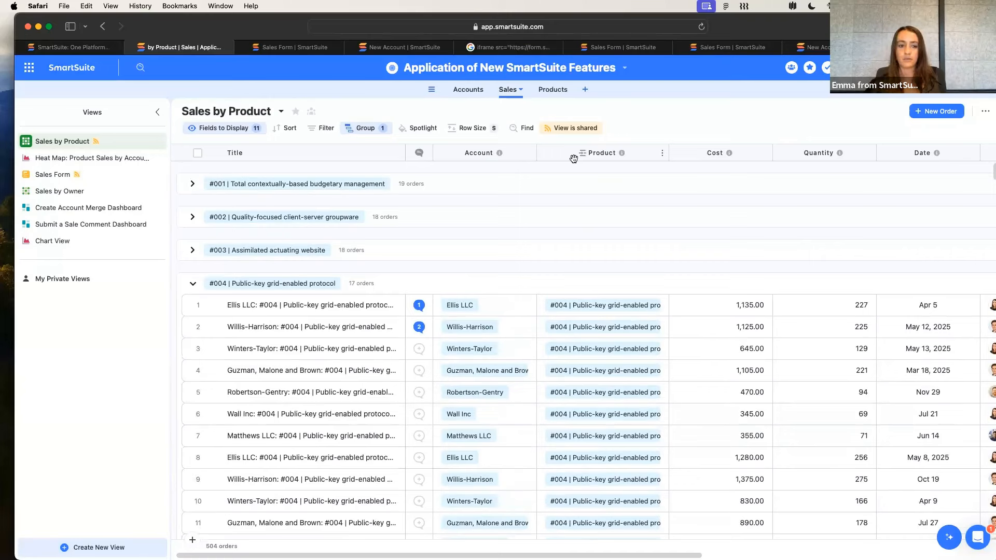
click(617, 73)
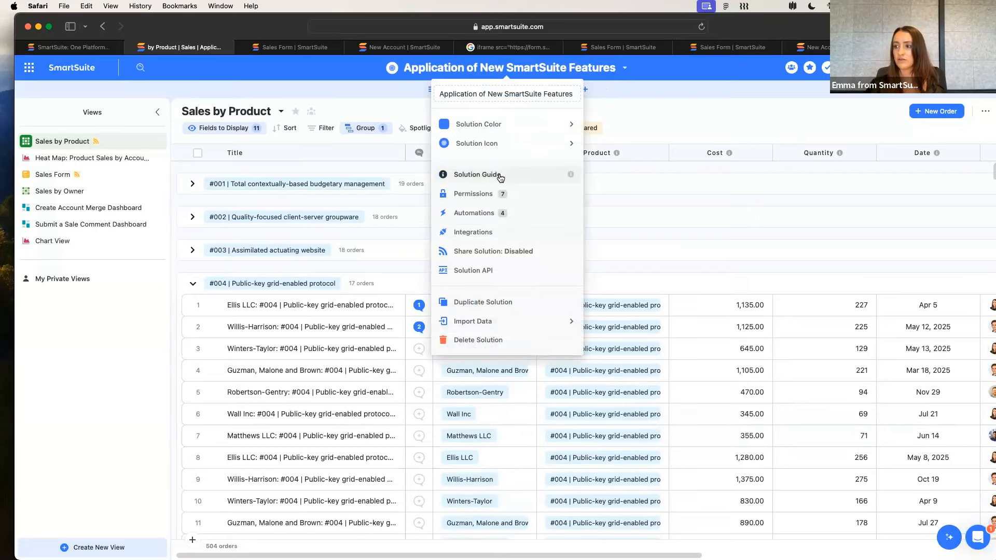
click(649, 82)
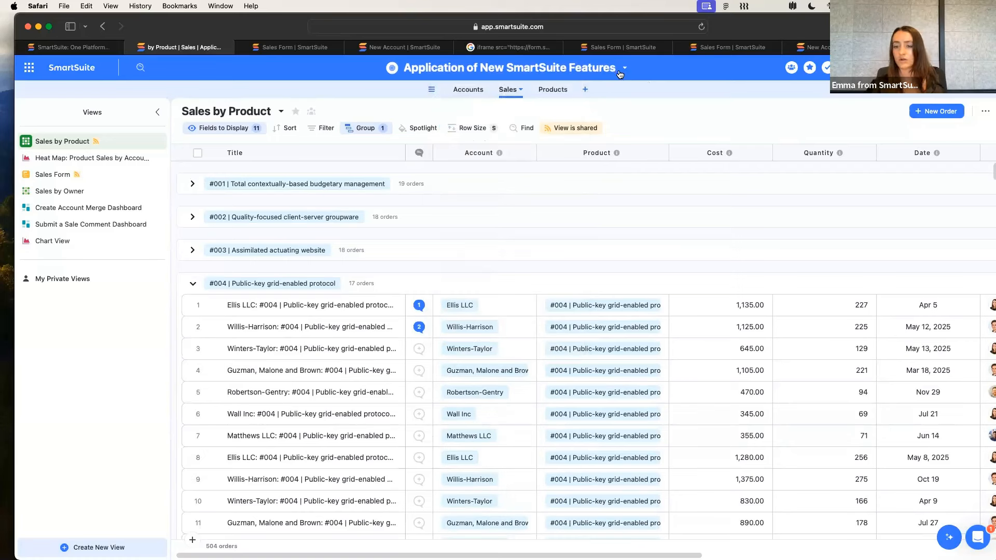
click(613, 72)
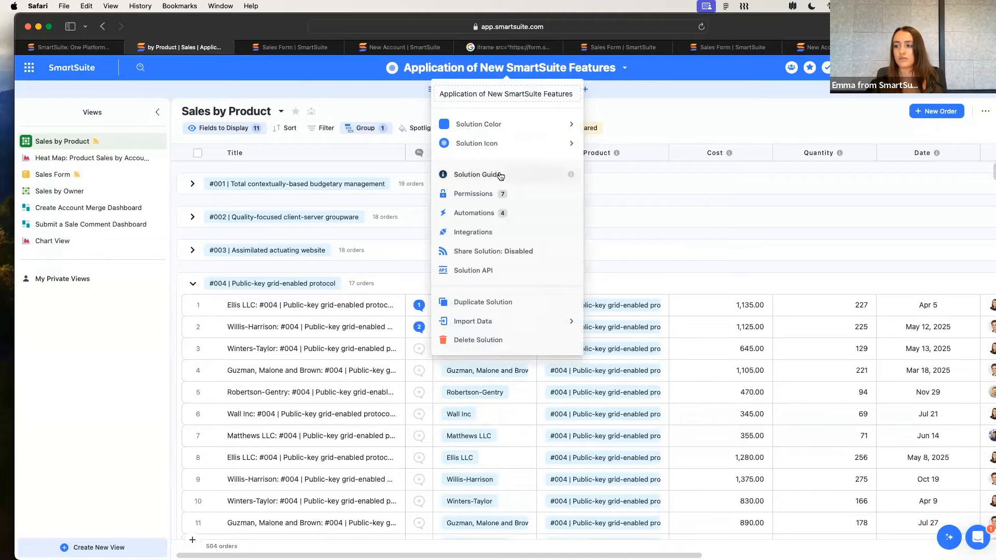
click(479, 174)
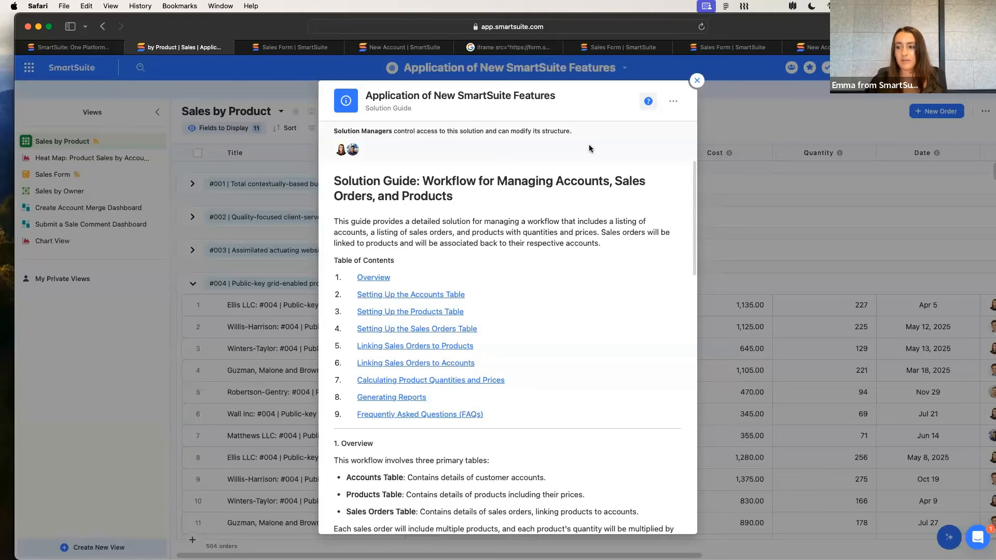
scroll(576, 262, down, 5)
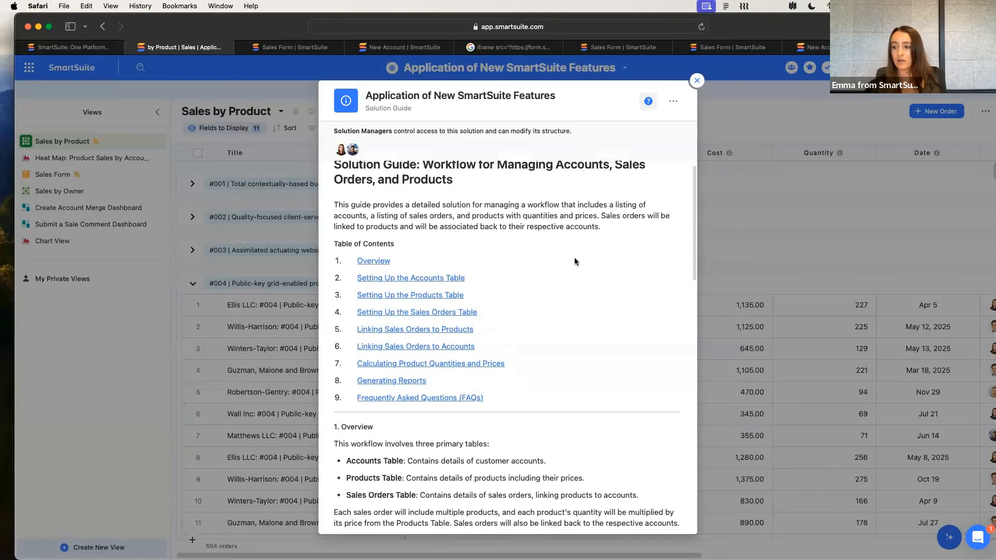
scroll(507, 366, down, 20)
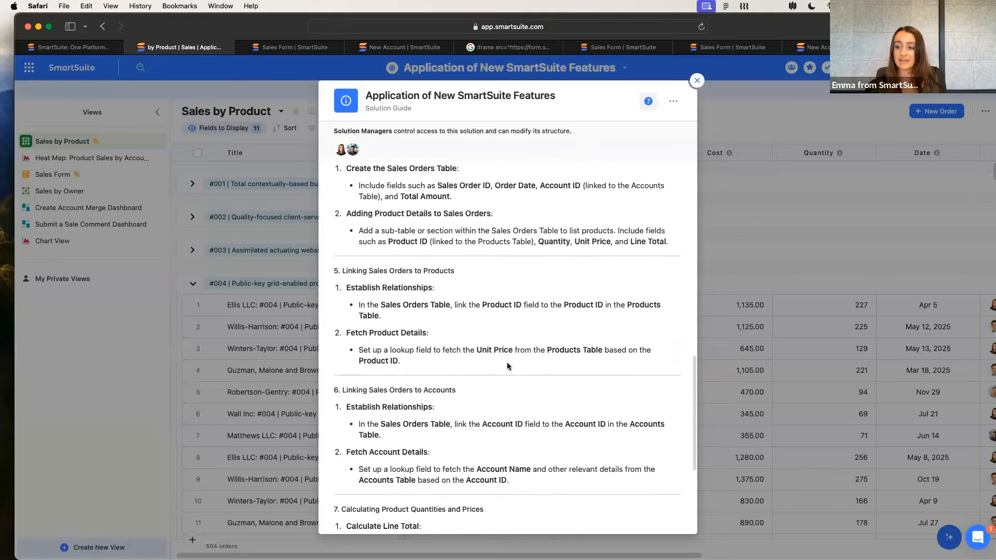
scroll(507, 366, up, 20)
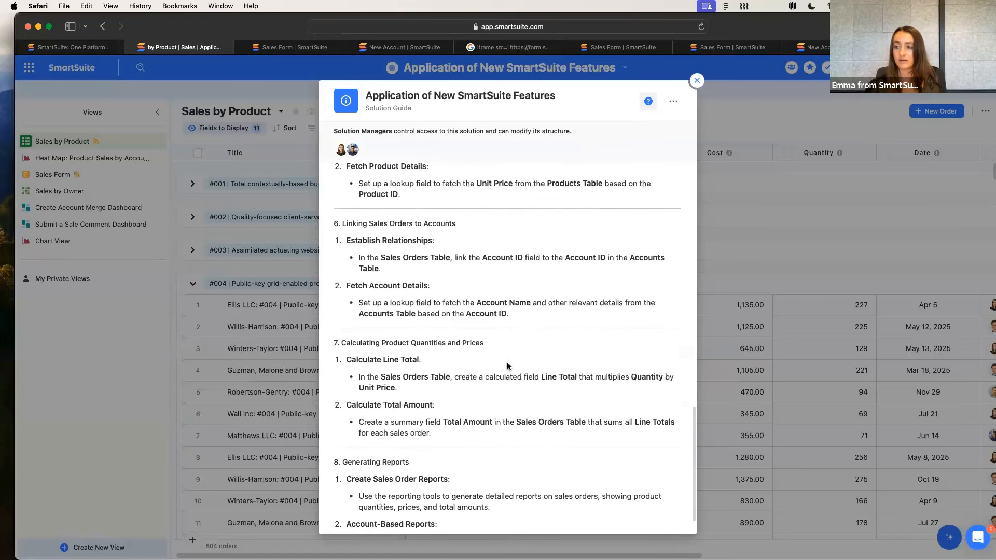
Put the Solution Guide into edit mode and export the guide to PDF
click(673, 101)
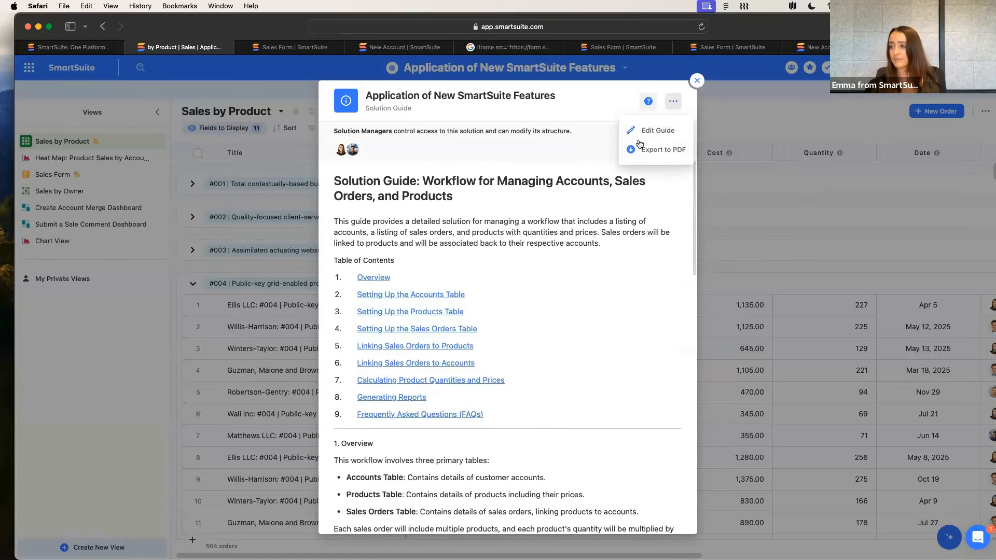
click(654, 133)
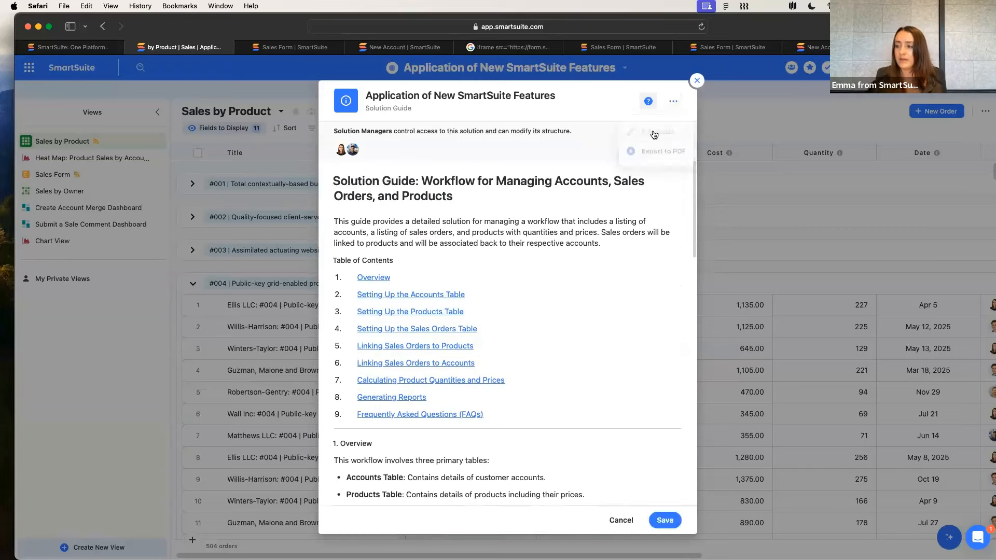
click(673, 107)
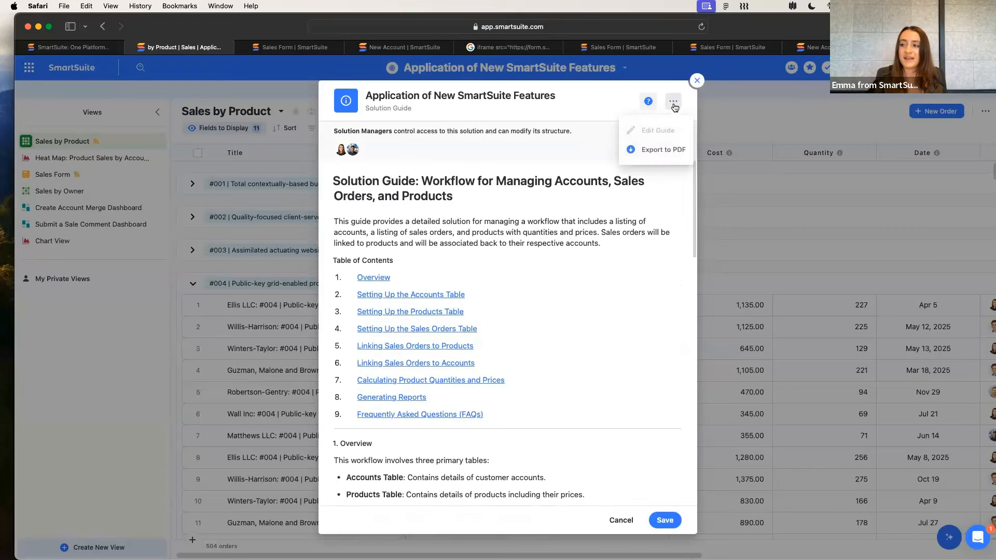
click(651, 152)
click(588, 396)
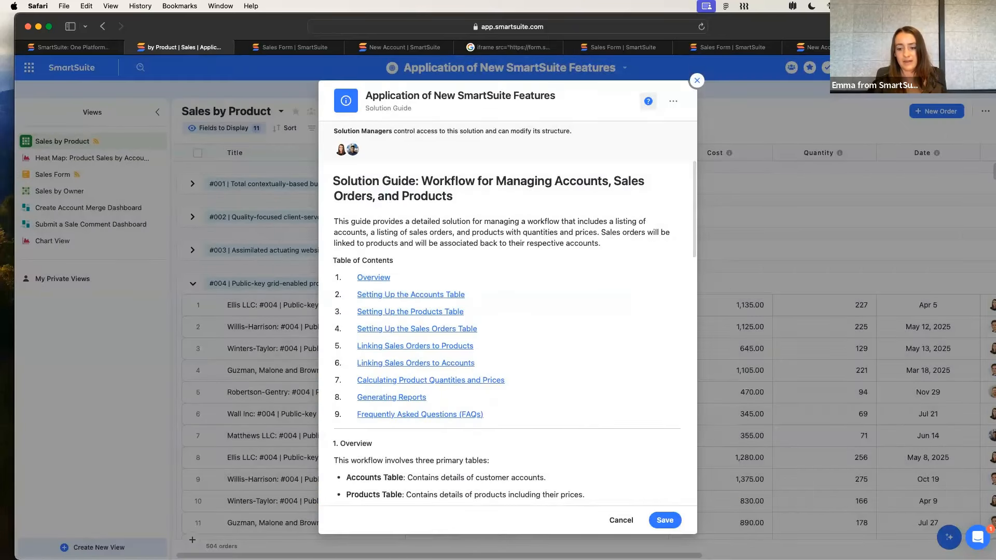
Switch to Preview, look through the pages of the exported guide PDF, and close the document
key(super+Tab)
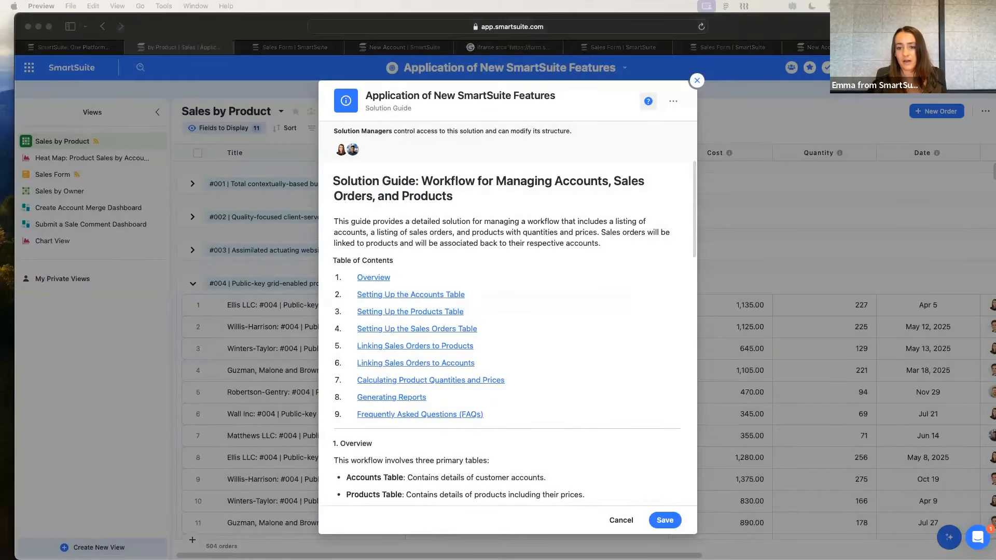
scroll(418, 299, down, 10)
scroll(418, 299, down, 10)
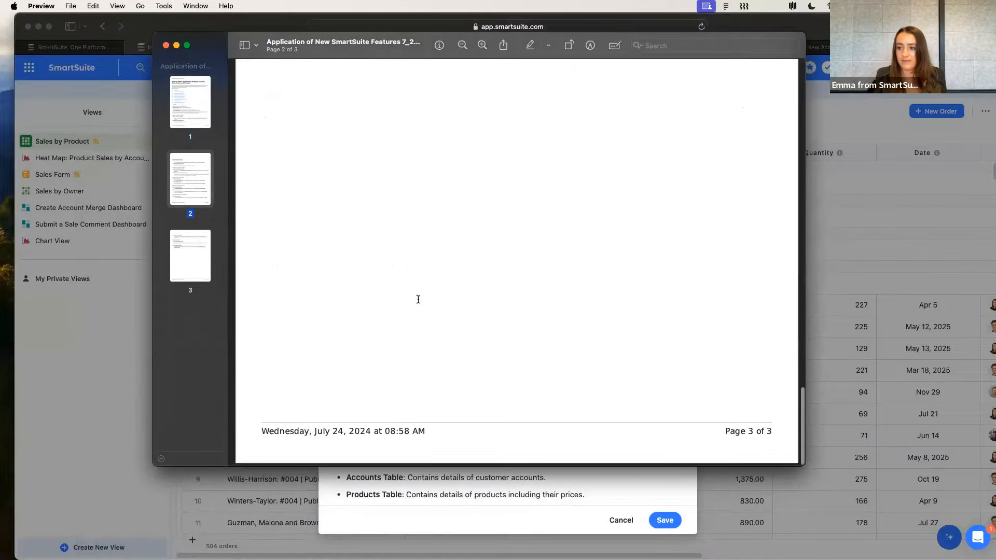
scroll(261, 255, up, 5)
click(166, 45)
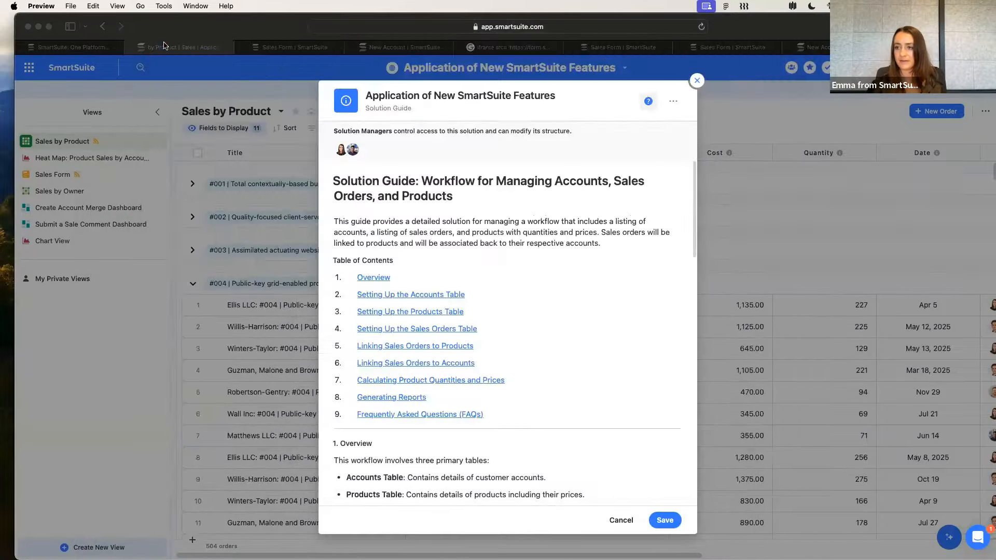
Browse the slash-command insert options at the end of the Solution Guide, then exit the guide without saving
scroll(565, 286, down, 5)
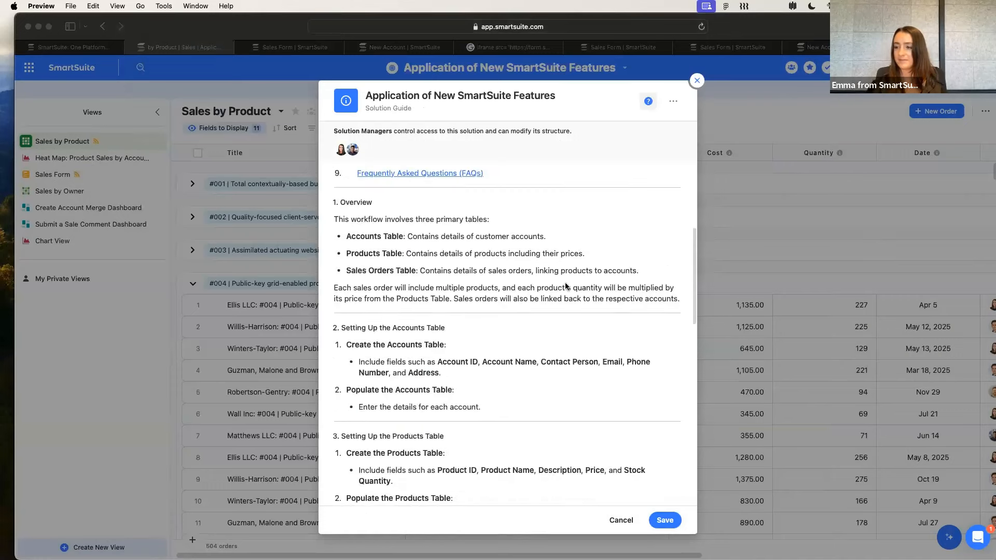
scroll(379, 277, up, 5)
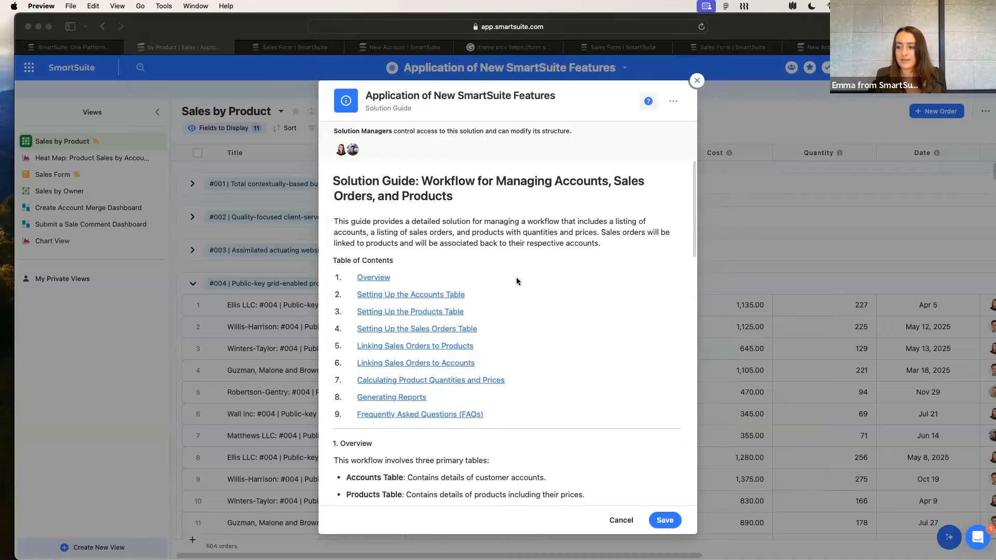
scroll(516, 280, down, 15)
click(383, 483)
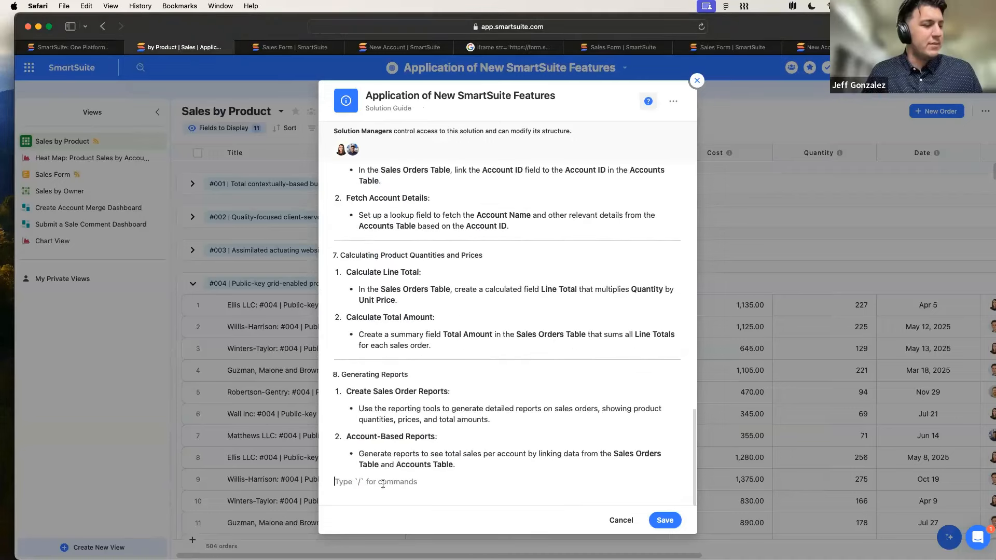
key(Return)
text(/)
scroll(432, 463, down, 5)
scroll(432, 463, up, 3)
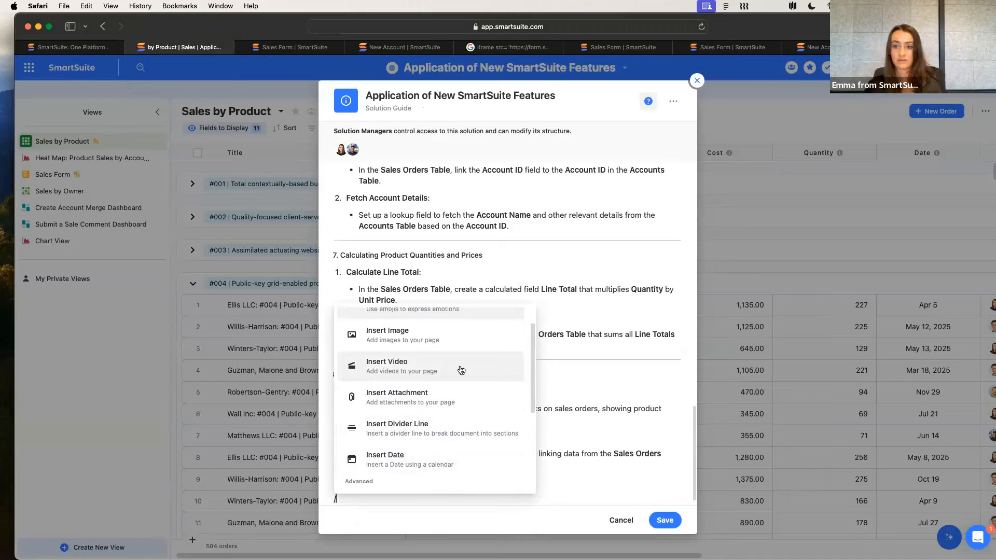
scroll(461, 369, down, 5)
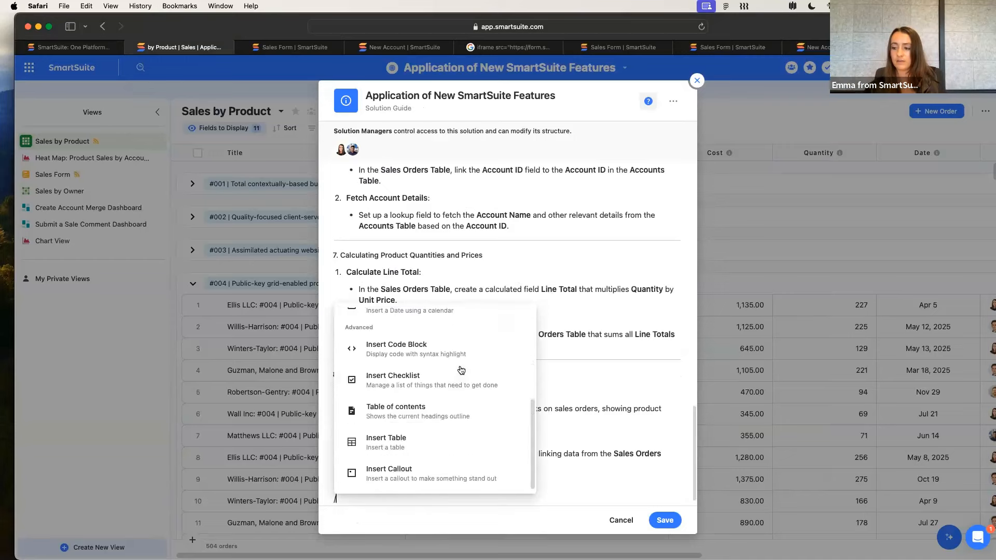
key(BackSpace)
key(BackSpace)
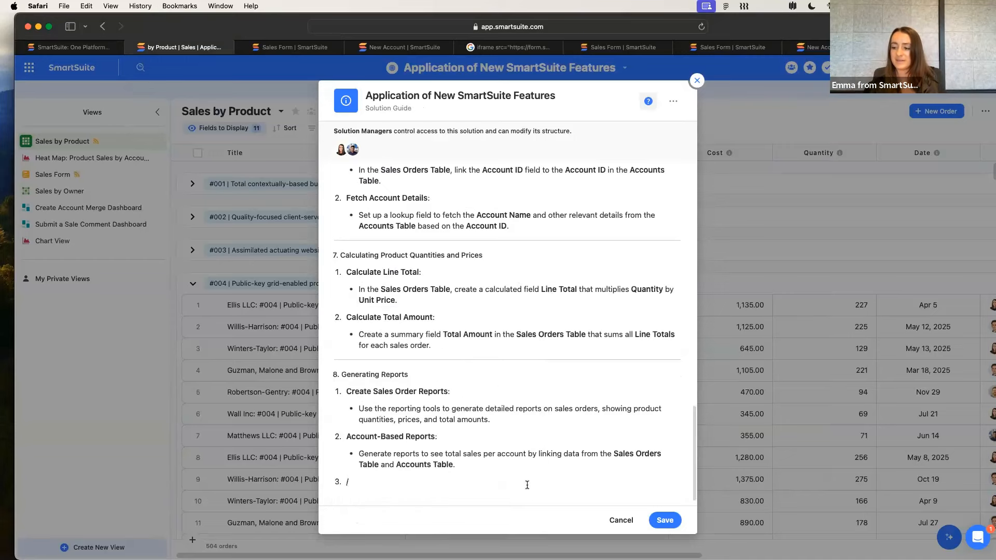
click(610, 525)
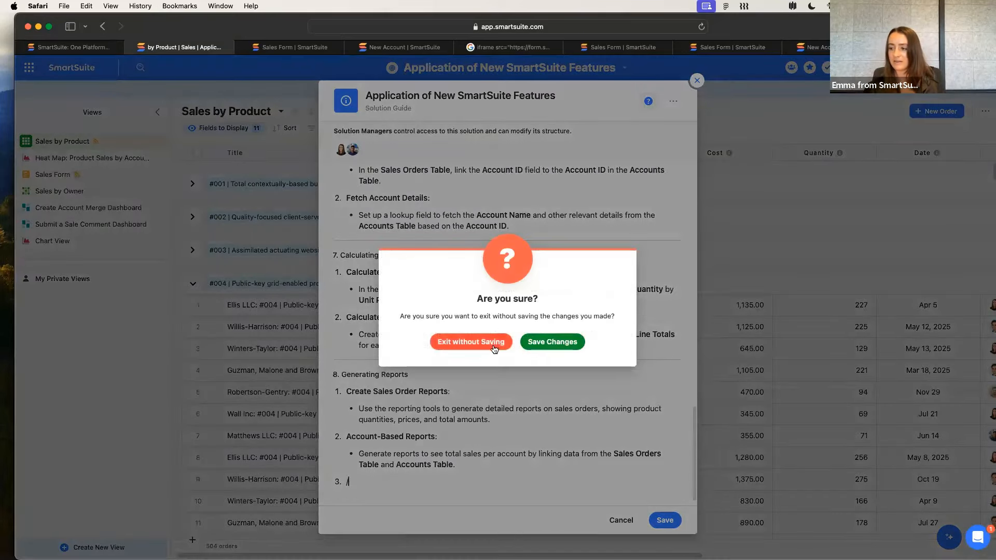
click(470, 344)
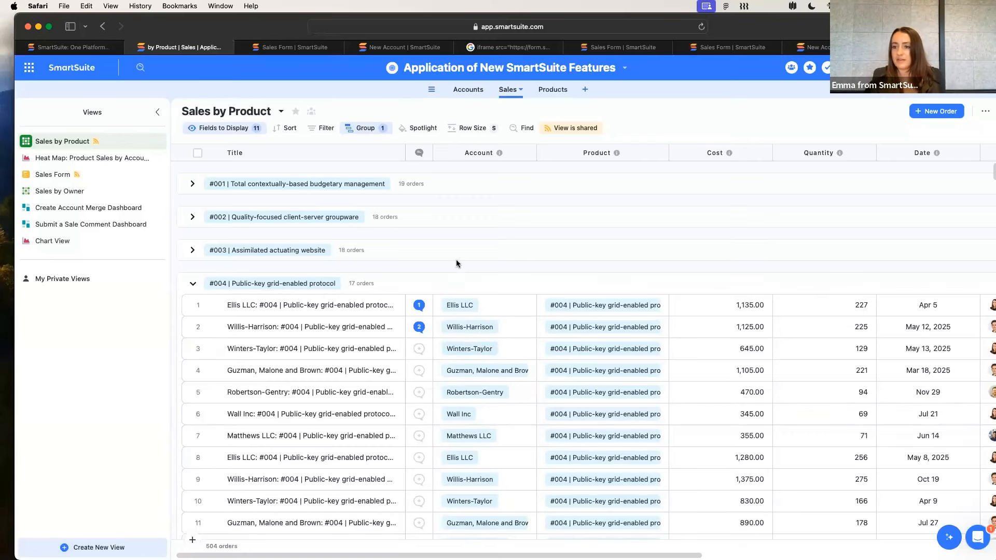
Open the Event Dashboard in the Accounts table with the views list collapsed and look over its event and Get Connected widgets
click(469, 90)
click(58, 205)
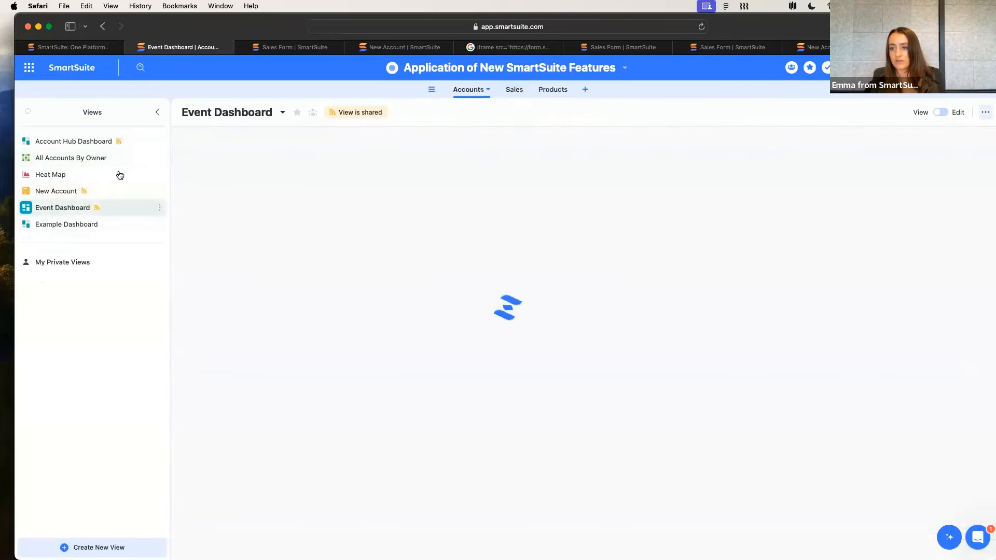
click(158, 112)
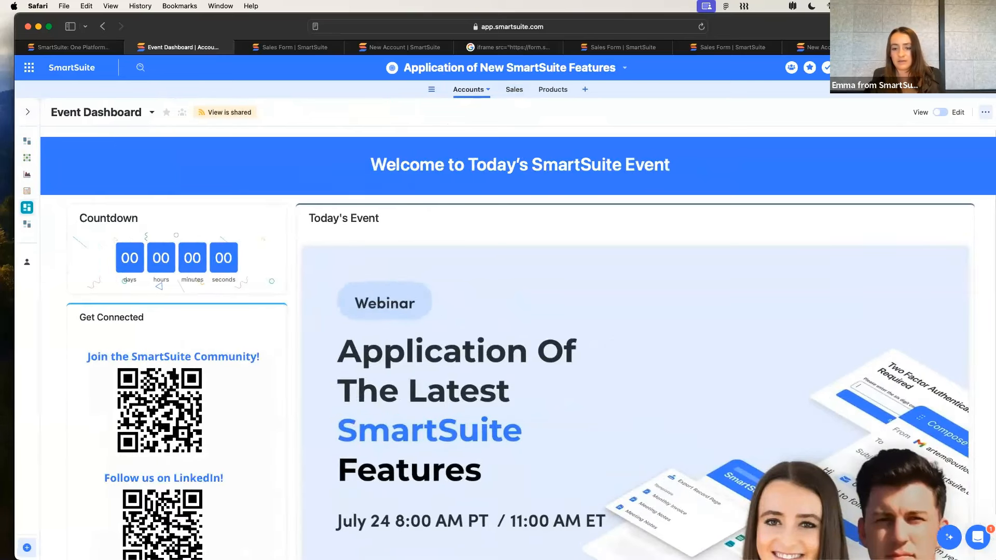
scroll(119, 466, down, 2)
scroll(119, 465, up, 1)
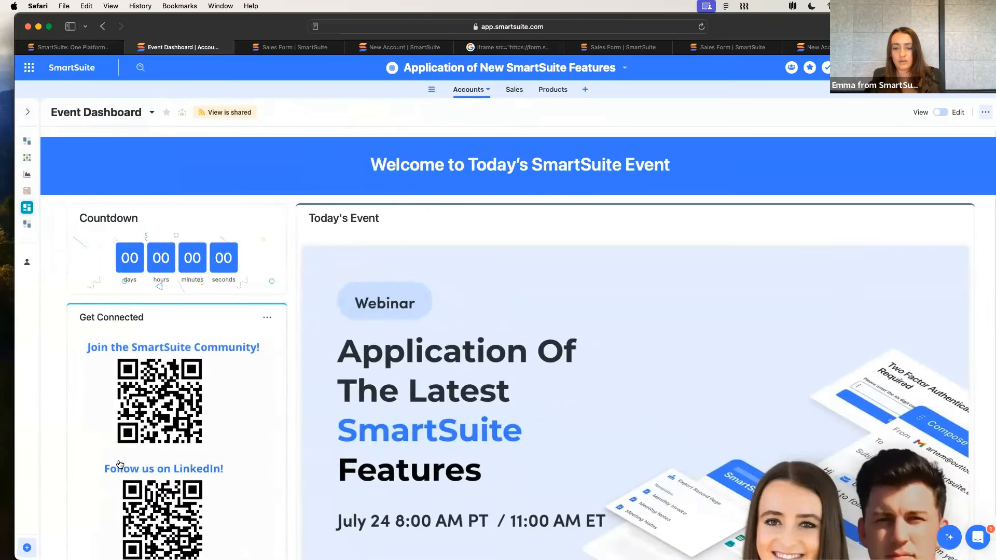
scroll(119, 465, down, 1)
scroll(354, 423, down, 2)
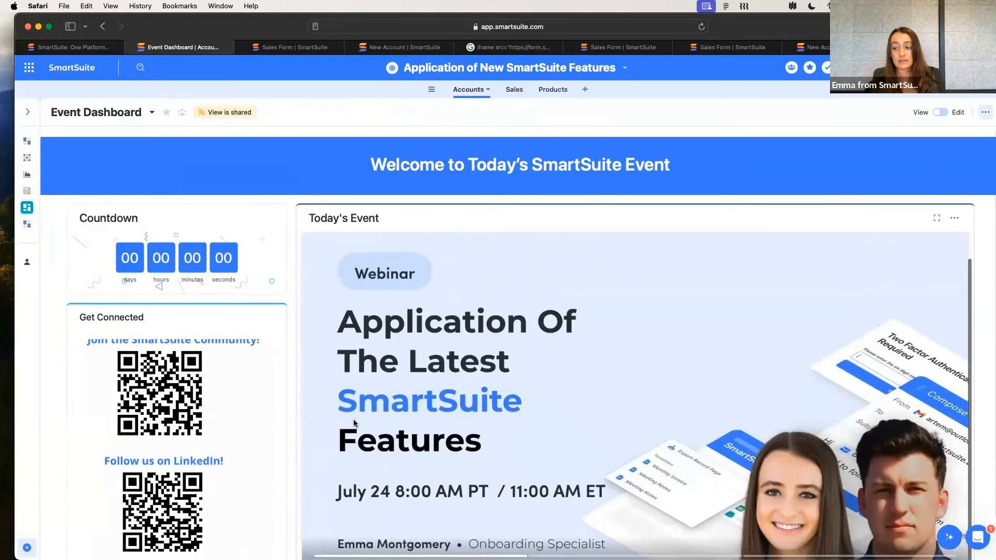
scroll(355, 423, down, 3)
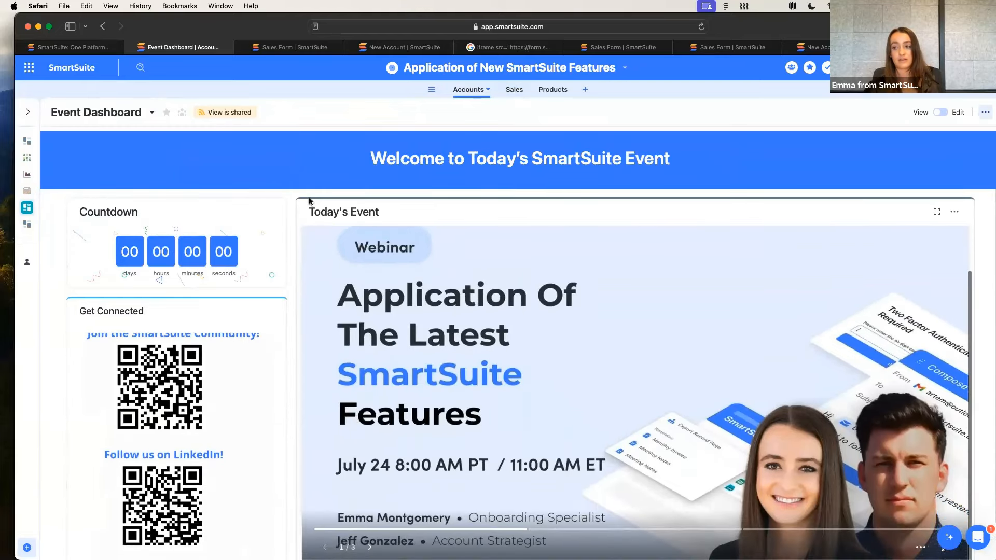
Load the SmartSuite website in the first Sales Form tab and go to its What's New page
click(290, 47)
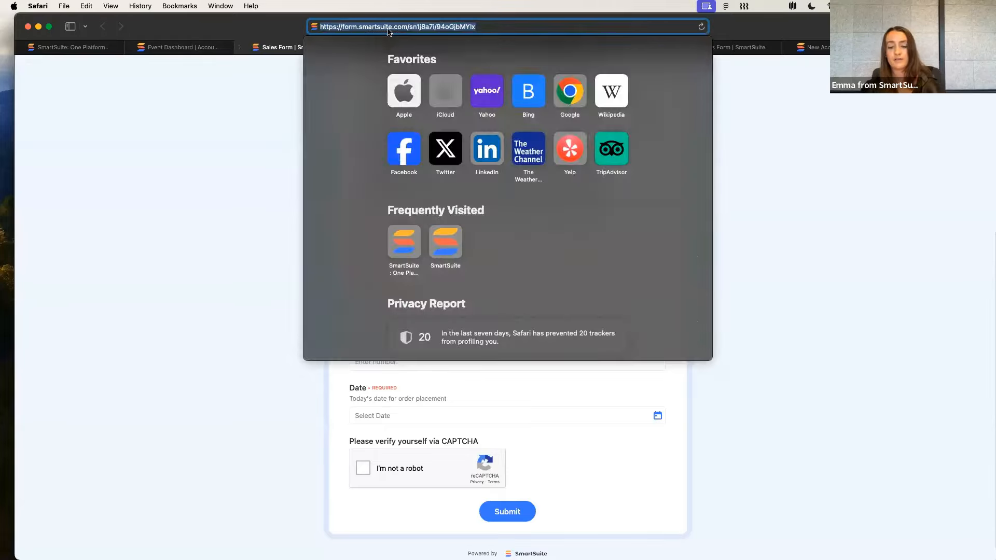
text(sma)
key(Return)
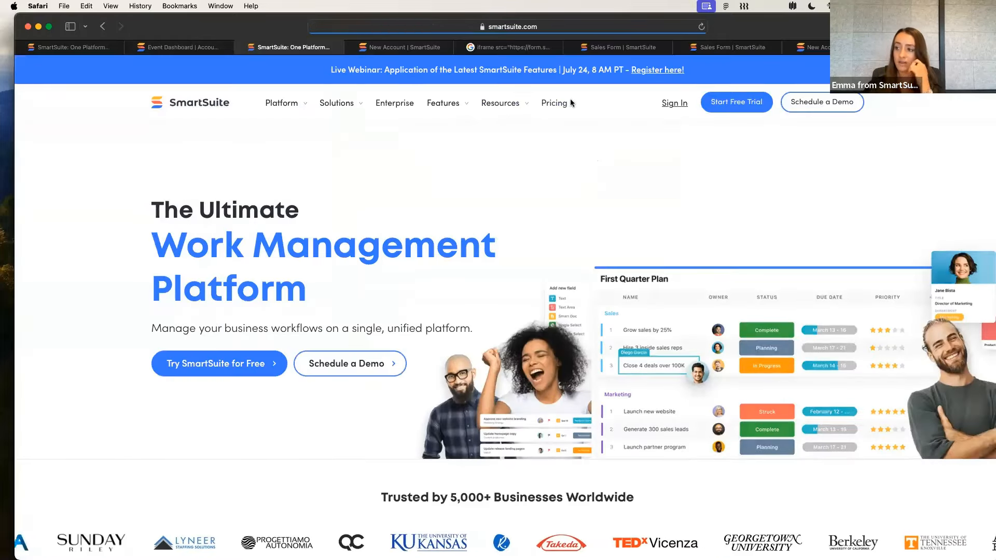
click(440, 105)
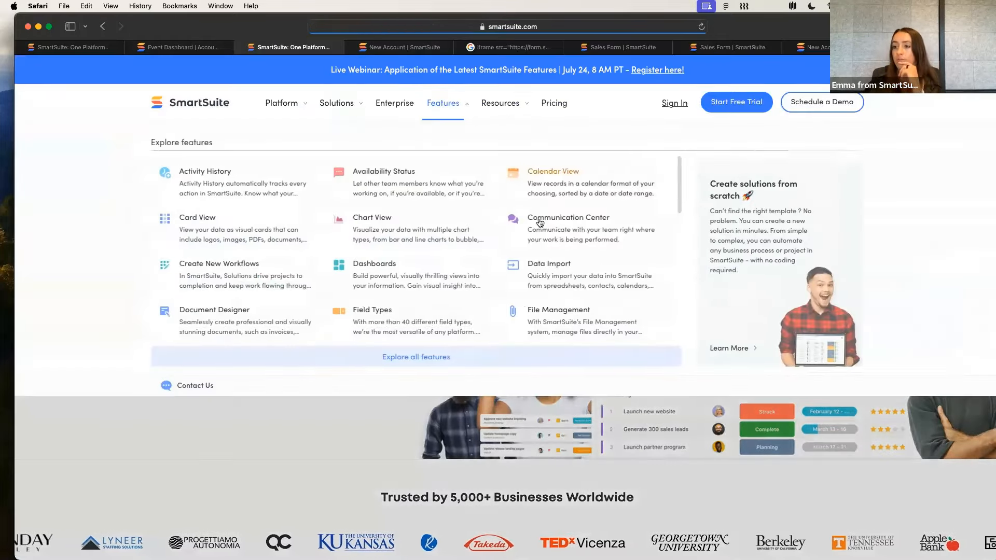
click(280, 105)
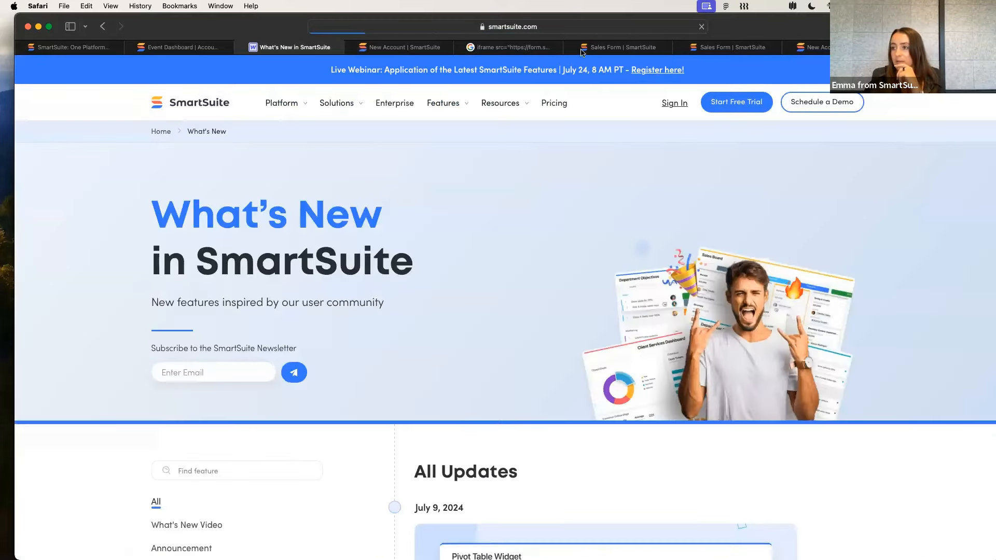
Copy the What's New page address and look at the Pivot Table entry under All Updates
click(577, 29)
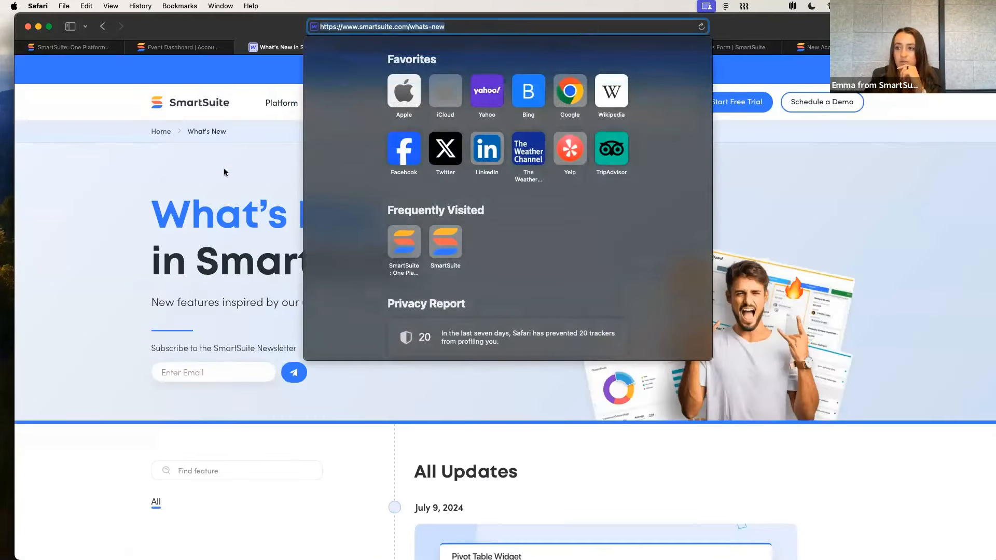
key(super+c)
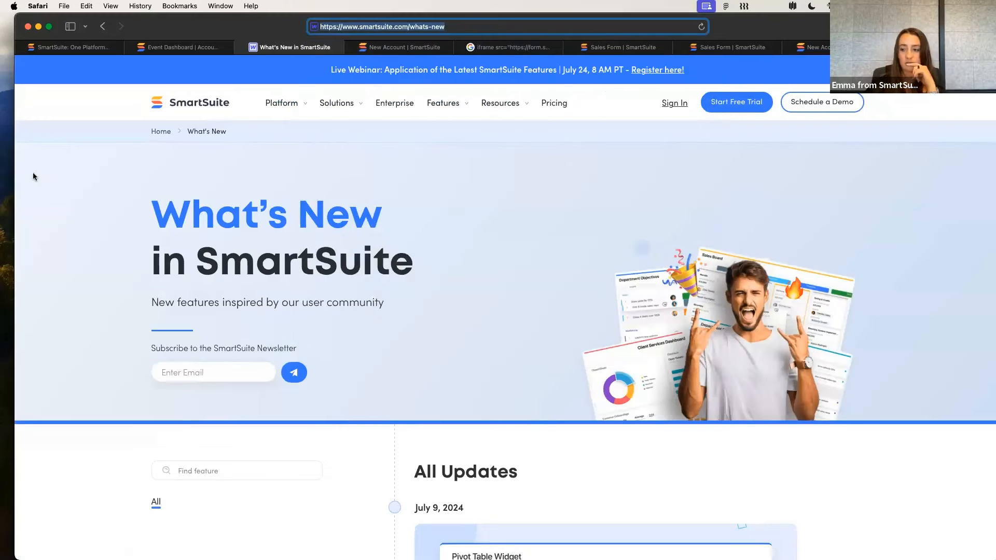
scroll(129, 396, down, 7)
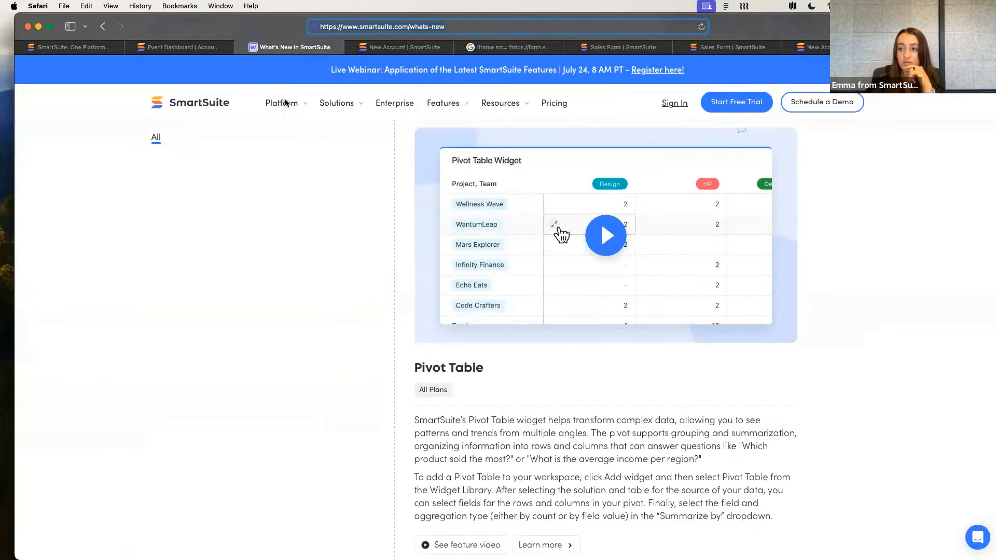
Return to the Event Dashboard and select the Getting Started resources text with its links in the Get Connected widget
click(177, 47)
scroll(235, 156, down, 1)
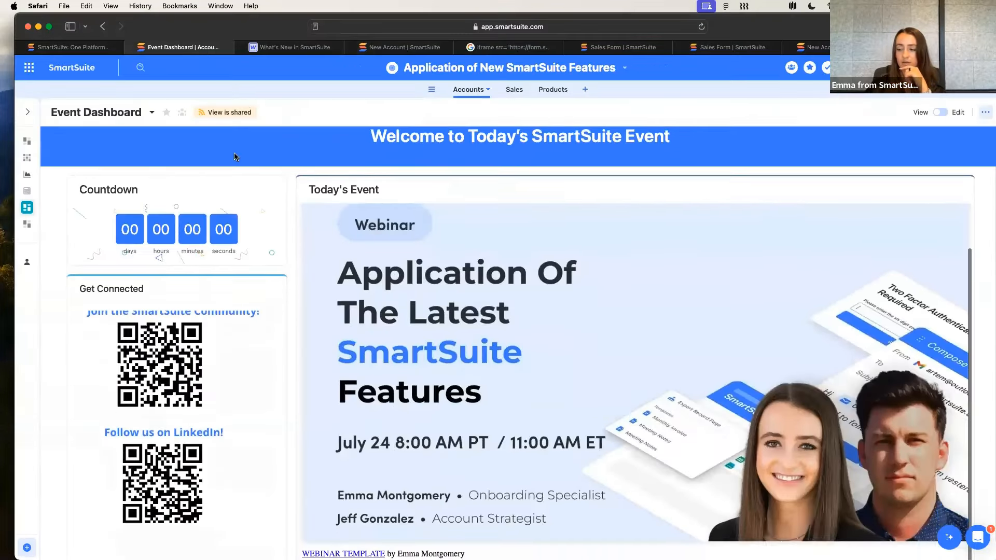
scroll(235, 157, down, 1)
scroll(212, 289, down, 5)
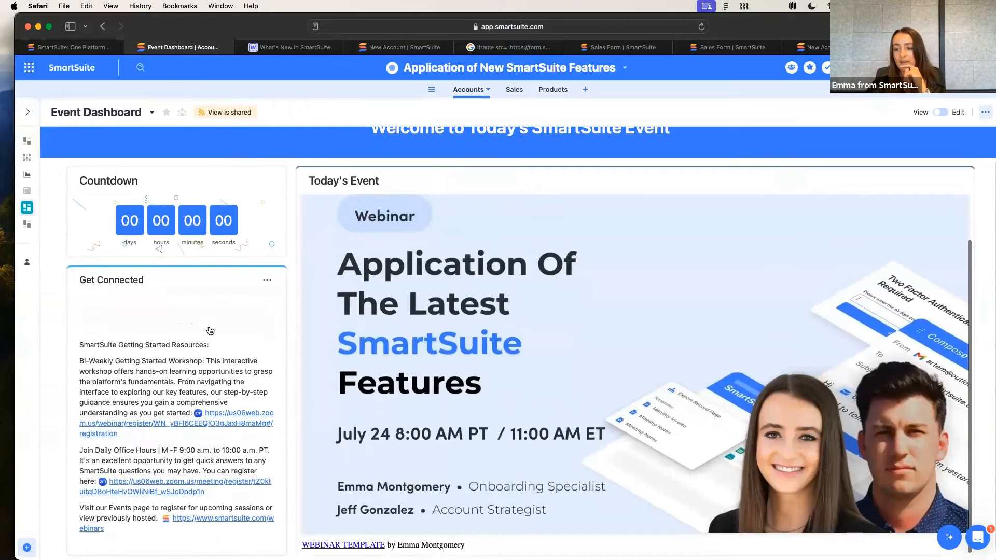
drag(164, 330, 135, 536)
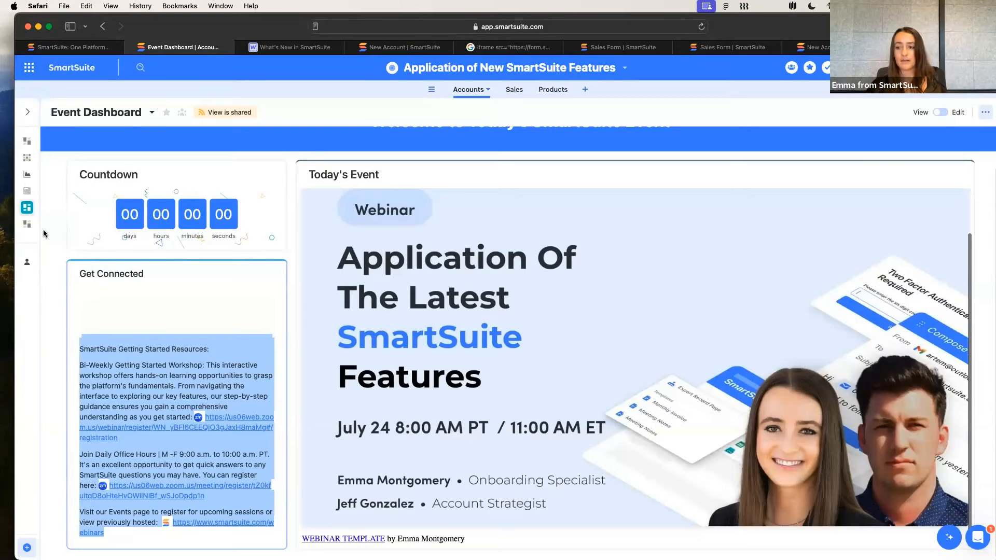
Try to load the copied SmartSuite form address in the Event Dashboard's browser tab
click(191, 304)
click(361, 30)
key(super+v)
key(Return)
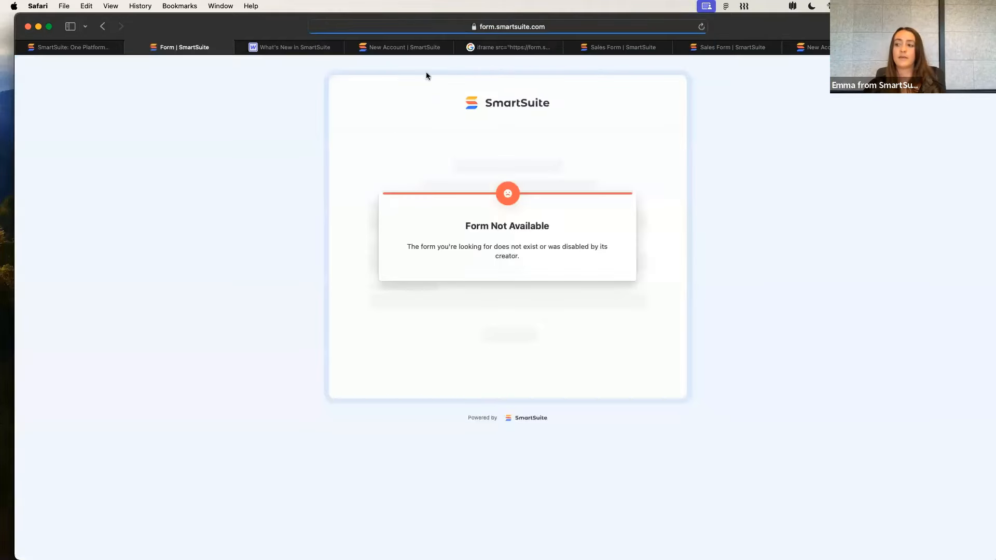
Go back to the SmartSuite website's home page and open the app through Sign In
click(83, 48)
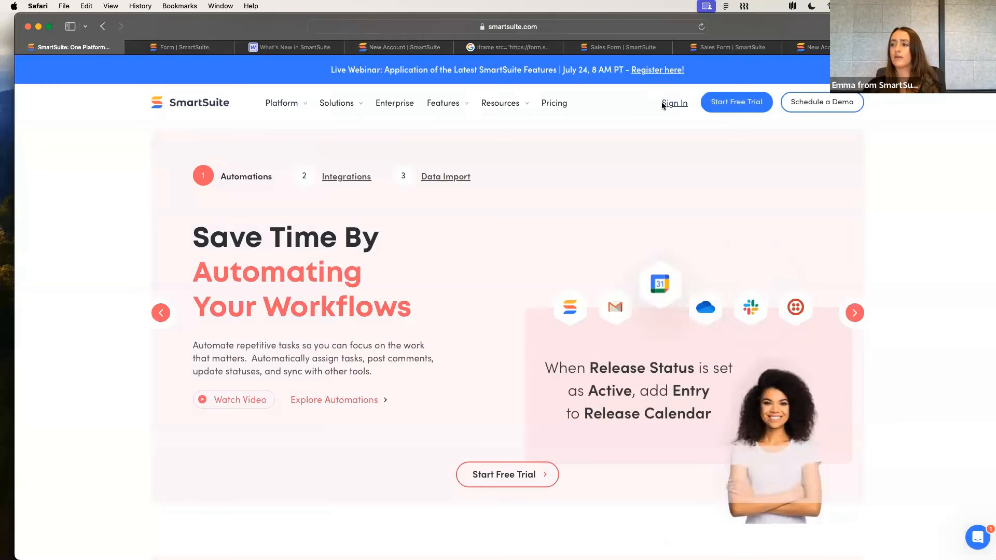
click(663, 103)
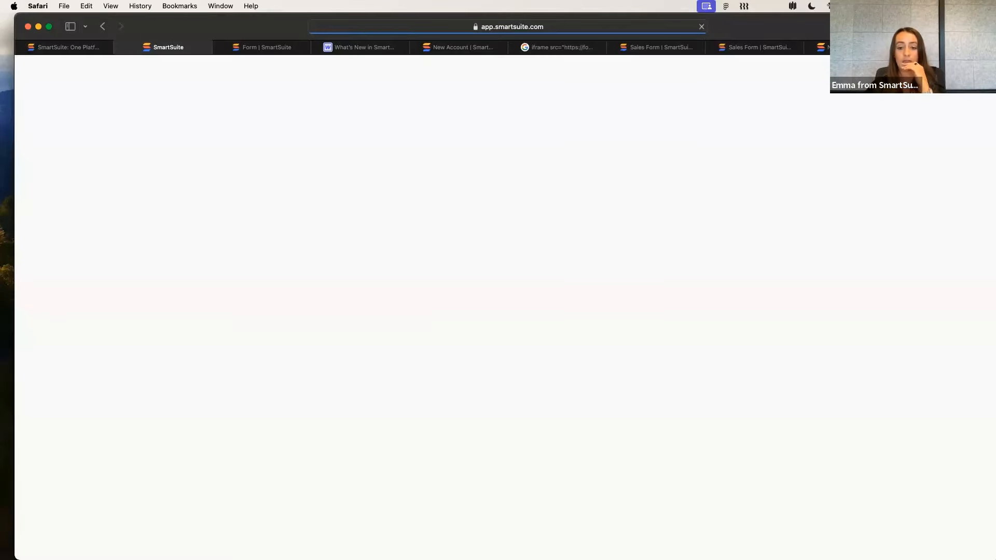